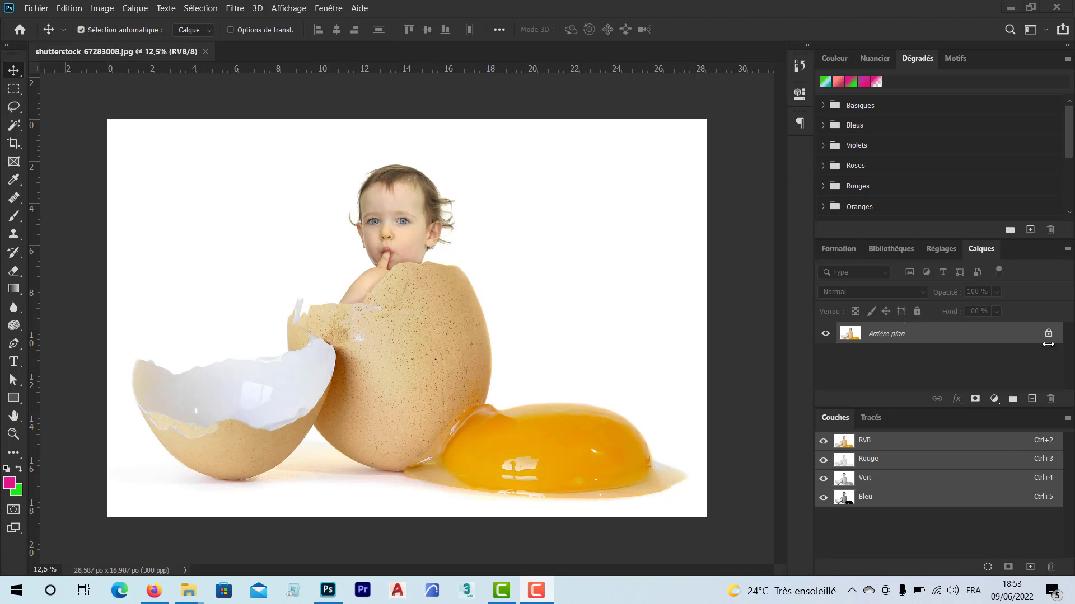
pyautogui.click(1031, 340)
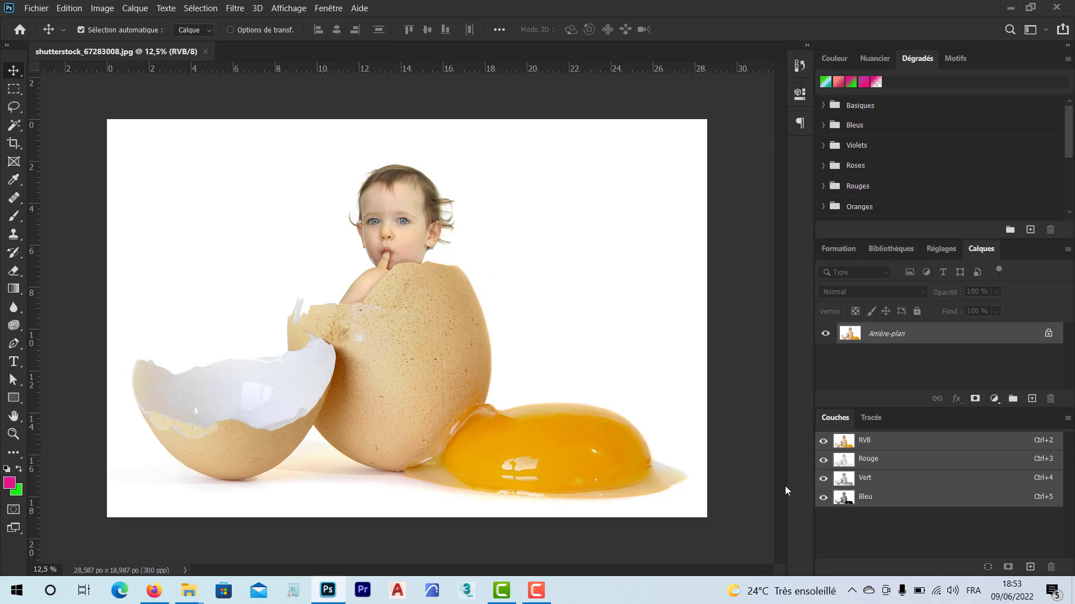
pyautogui.click(537, 591)
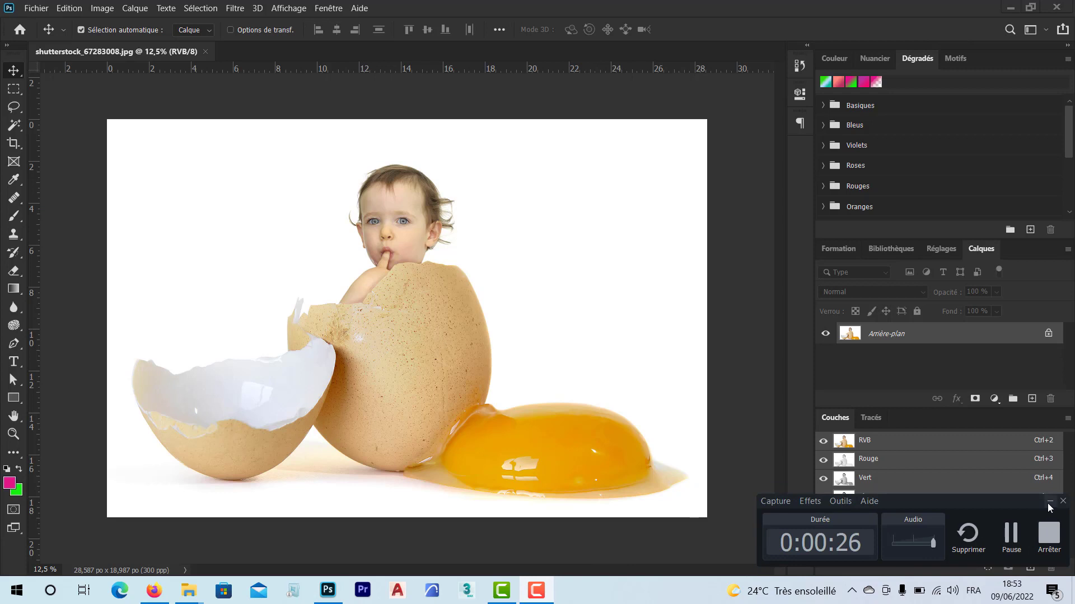
pyautogui.click(1050, 503)
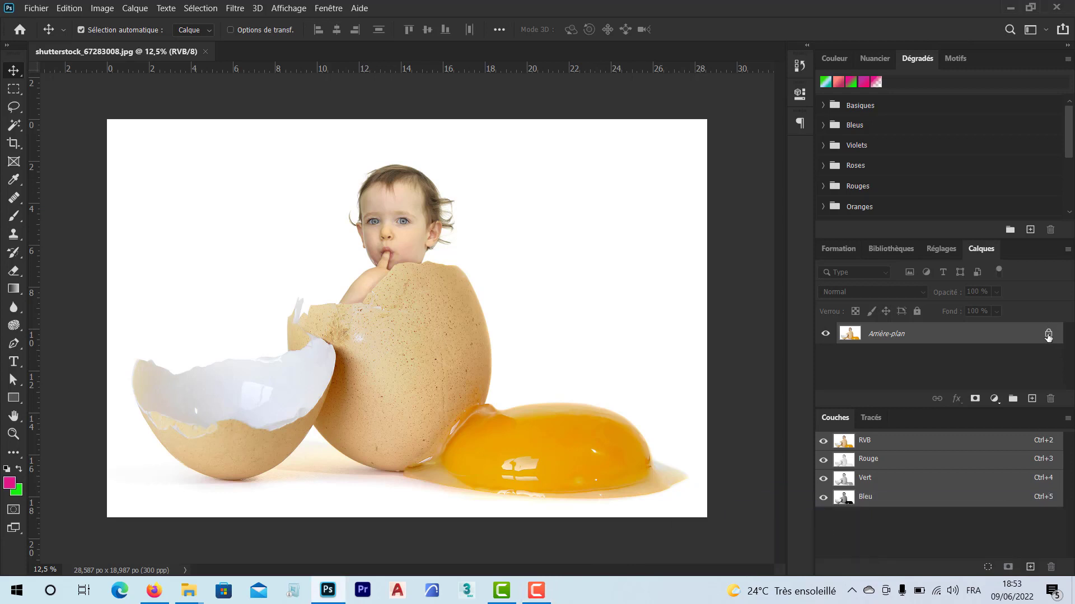
pyautogui.moveTo(1048, 335); pyautogui.dragTo(1038, 338)
pyautogui.hotkey('ctrl', 'j')
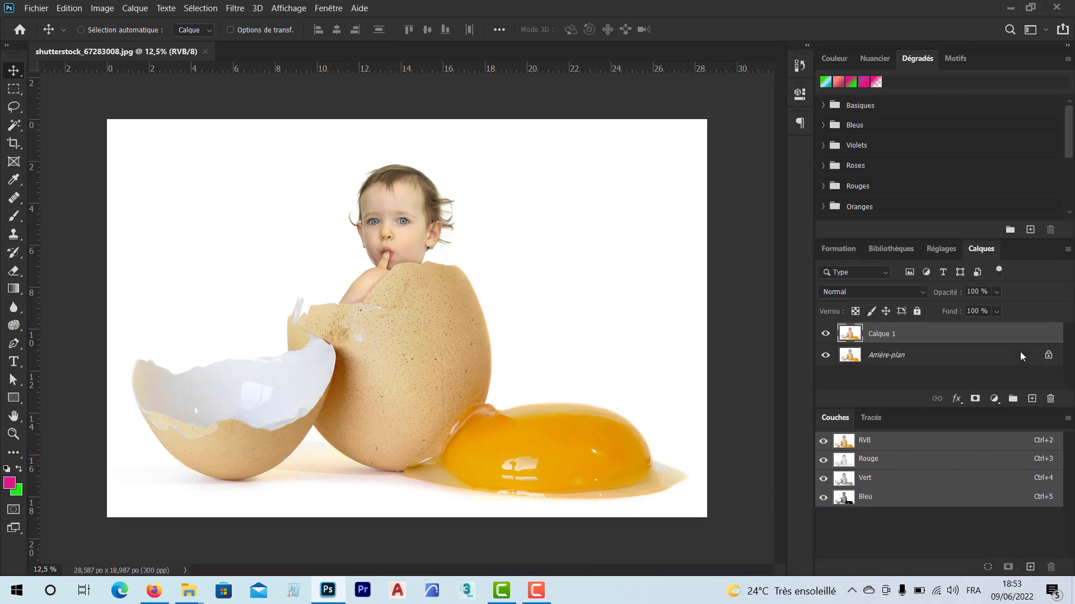
pyautogui.hotkey('ctrl', 'z')
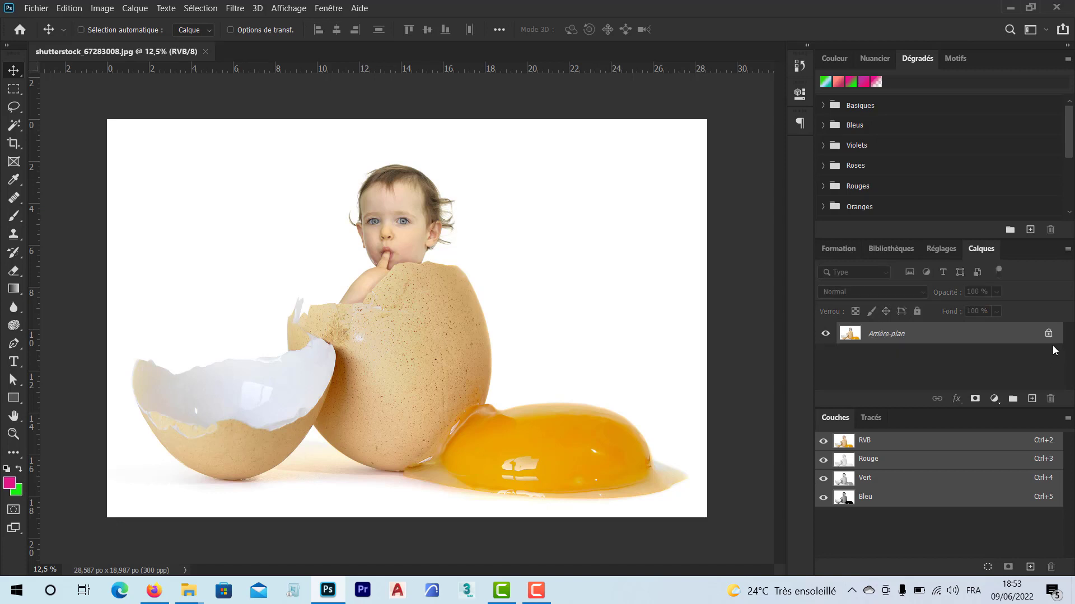
# Unlock the background layer and select the child, eggshells and yolk together with the Object Selection tool.
pyautogui.click(1048, 335)
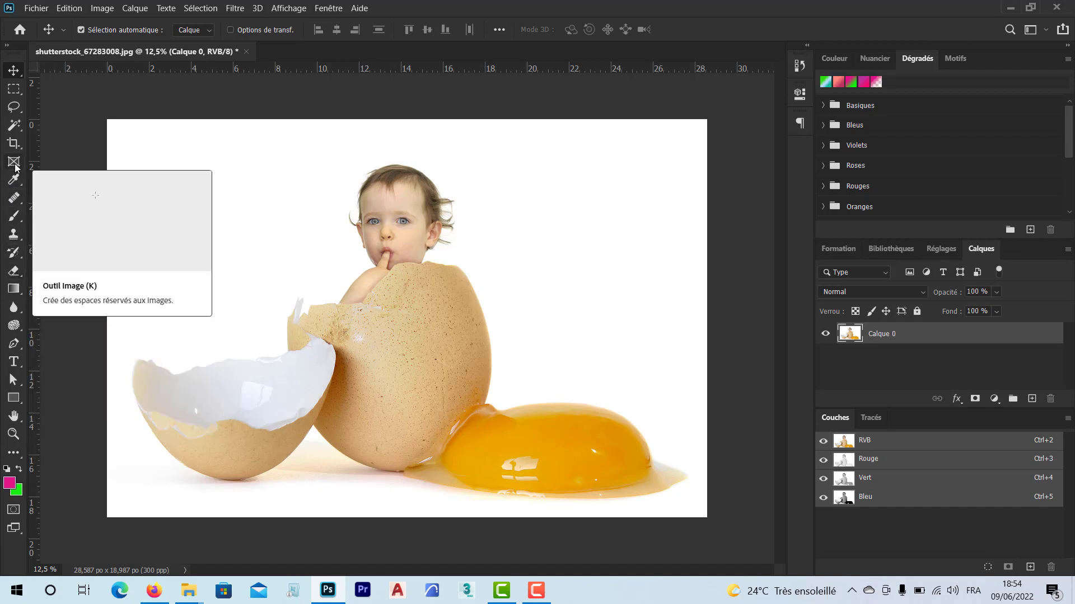
pyautogui.click(14, 125)
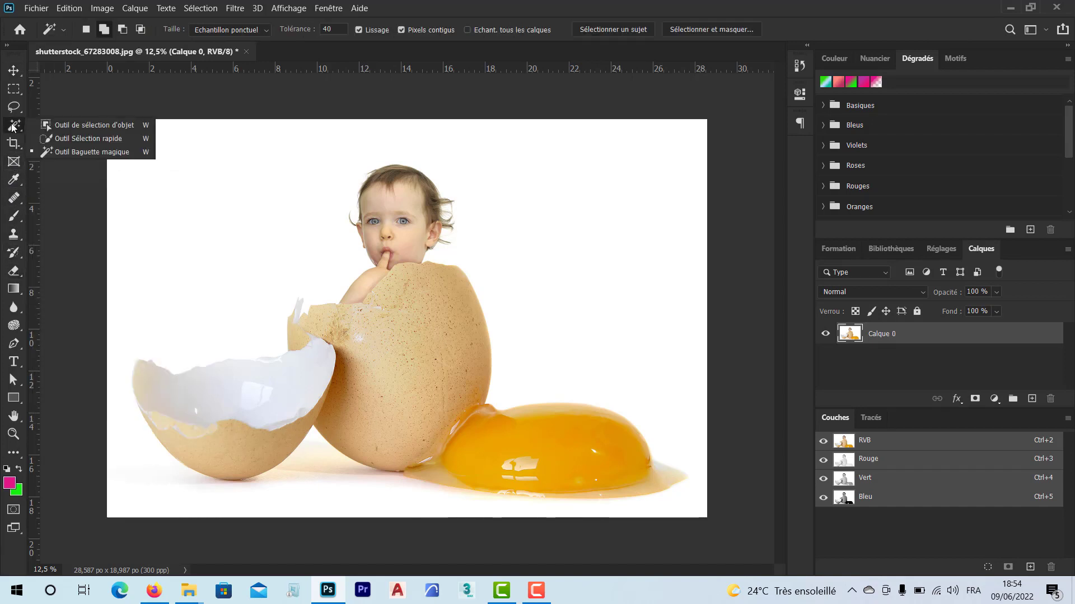
pyautogui.click(77, 126)
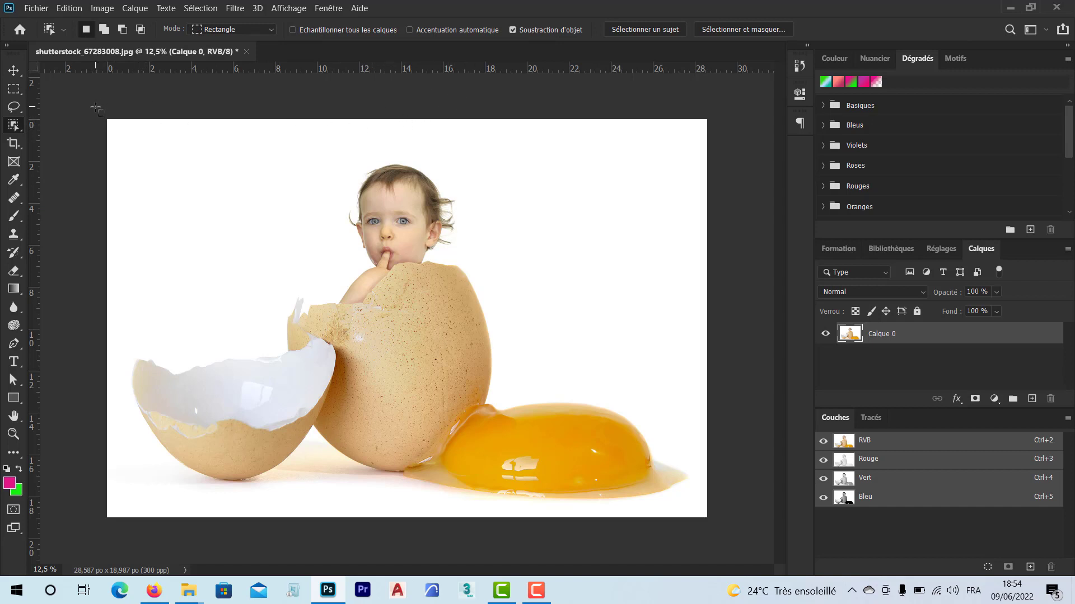
pyautogui.moveTo(96, 108); pyautogui.dragTo(729, 532)
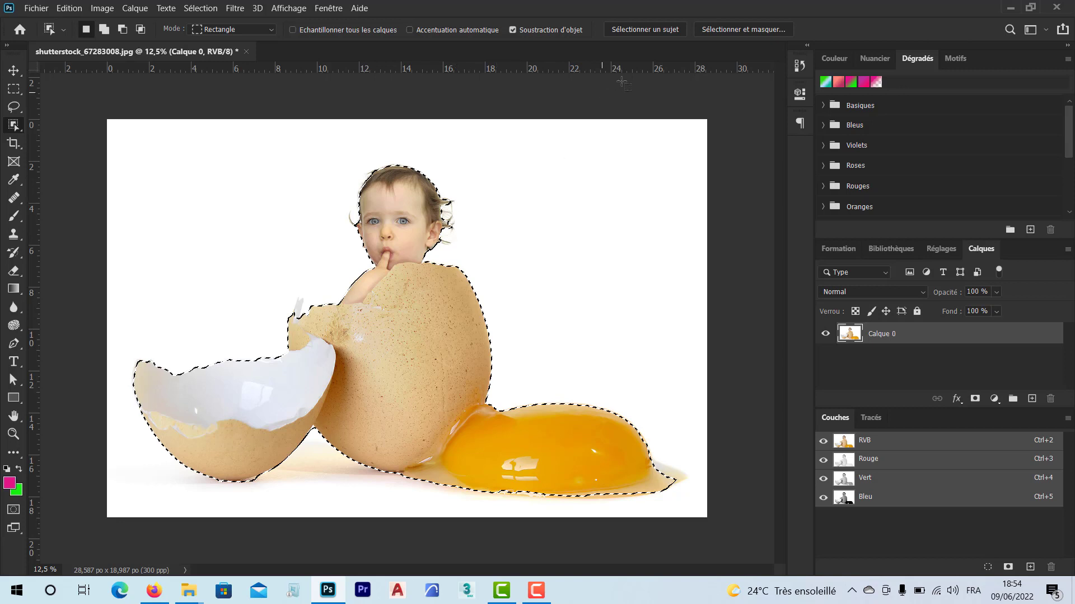
# Process the selection through Select and Mask and output it as a new layer with a layer mask.
pyautogui.click(710, 29)
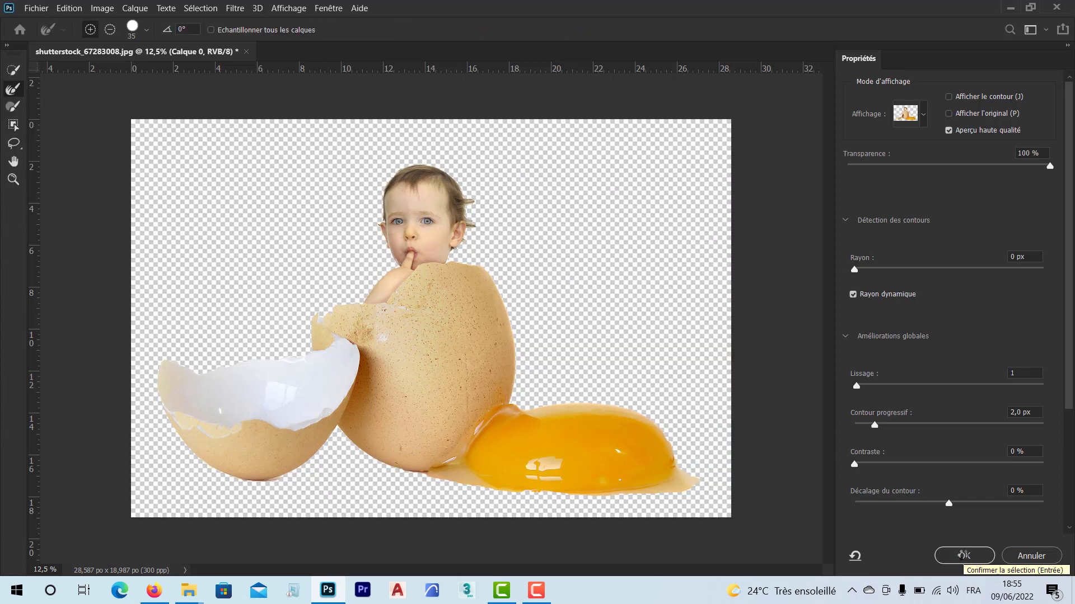
pyautogui.click(963, 555)
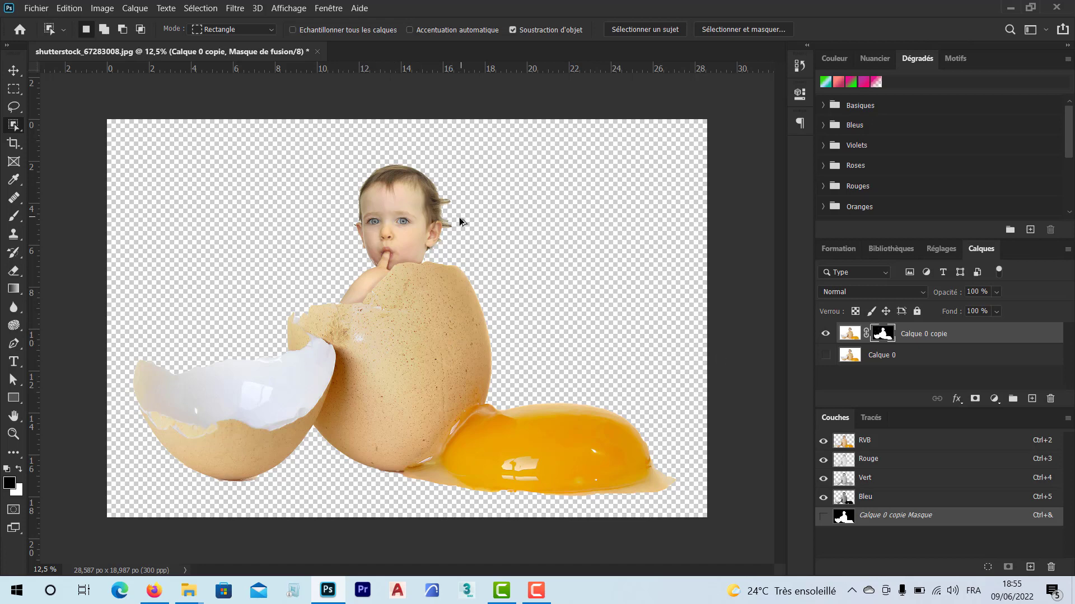
# Examine the cutout edges around the child's hair and ear, and inspect the layer mask on its own in black and white.
pyautogui.scroll(2, 458, 217)
pyautogui.scroll(5, 458, 218)
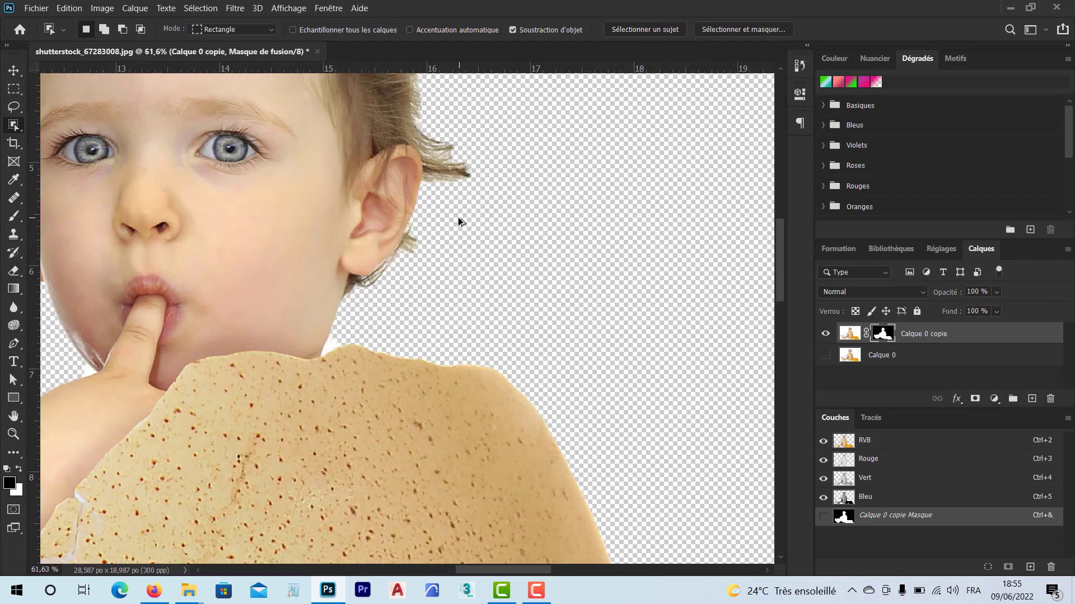
pyautogui.scroll(2, 458, 220)
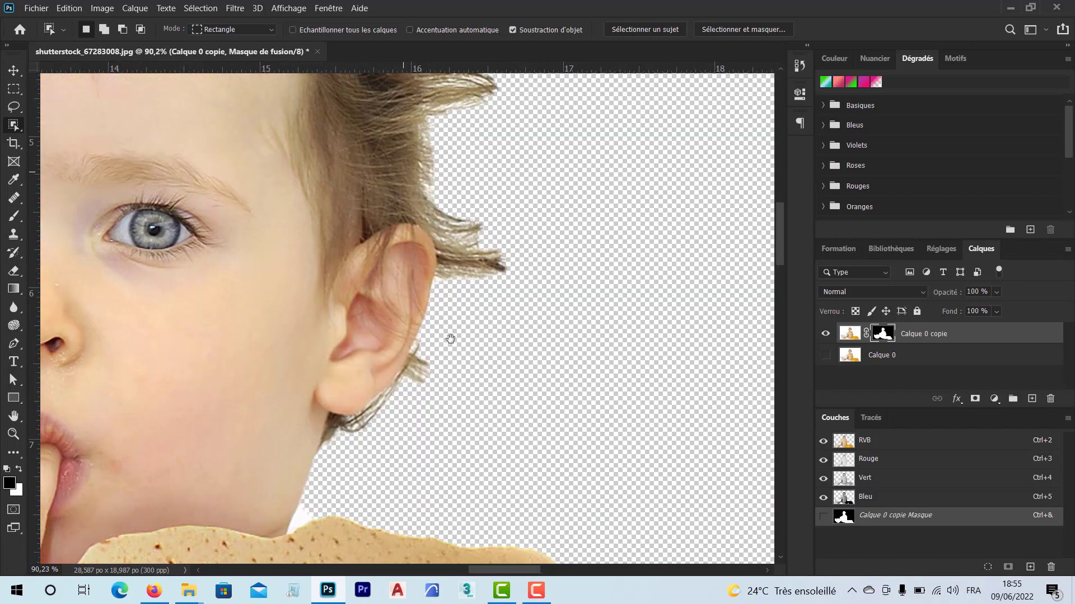
pyautogui.scroll(2, 479, 271)
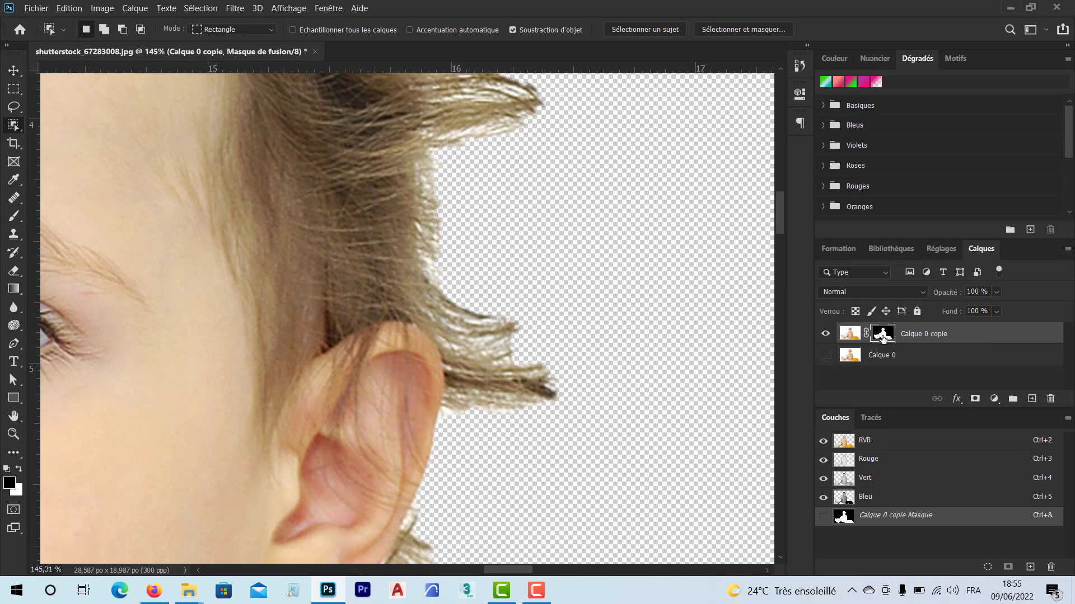
pyautogui.keyDown('alt'); pyautogui.click(883, 334); pyautogui.keyUp('alt')
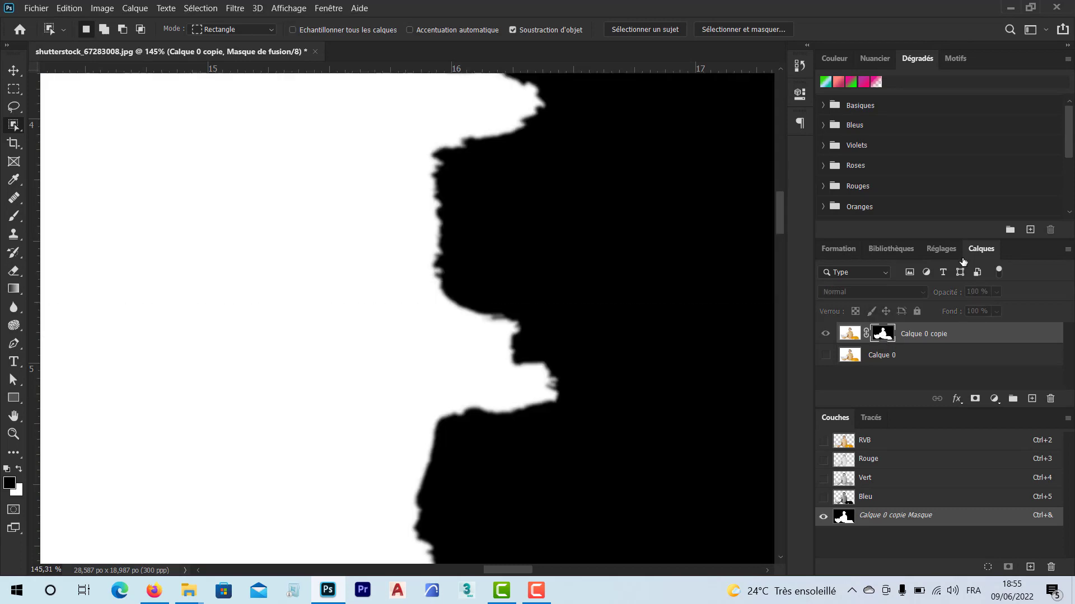
pyautogui.scroll(-6, 573, 235)
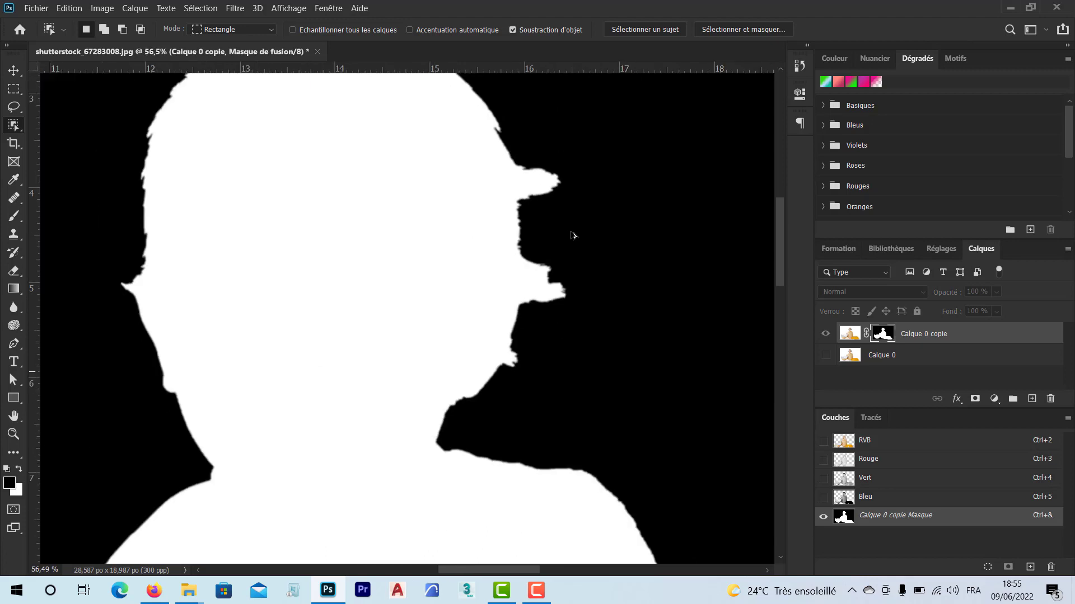
pyautogui.scroll(-4, 573, 235)
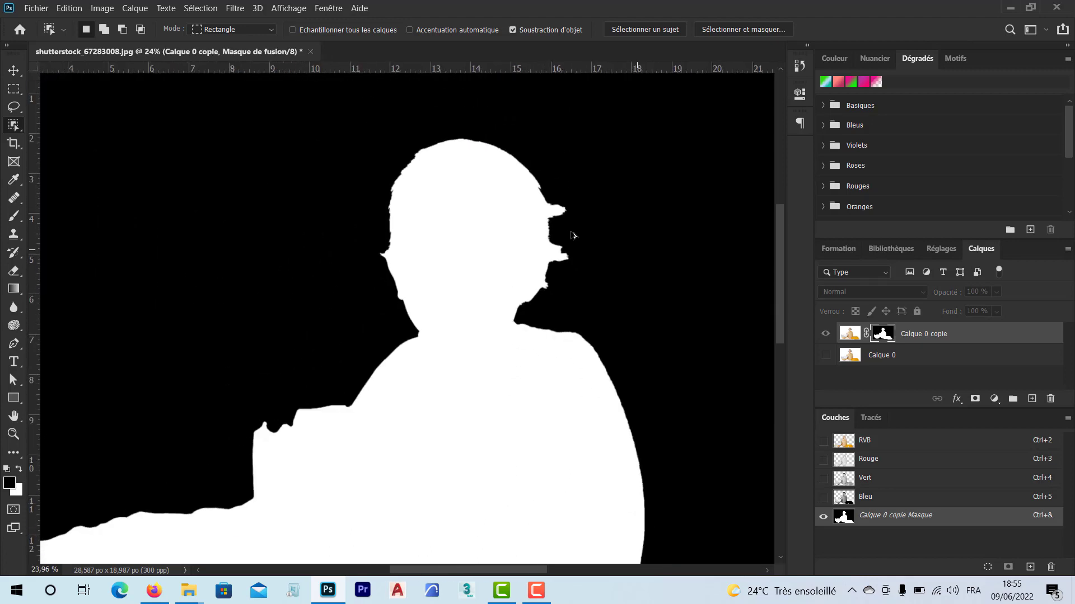
pyautogui.scroll(-1, 573, 236)
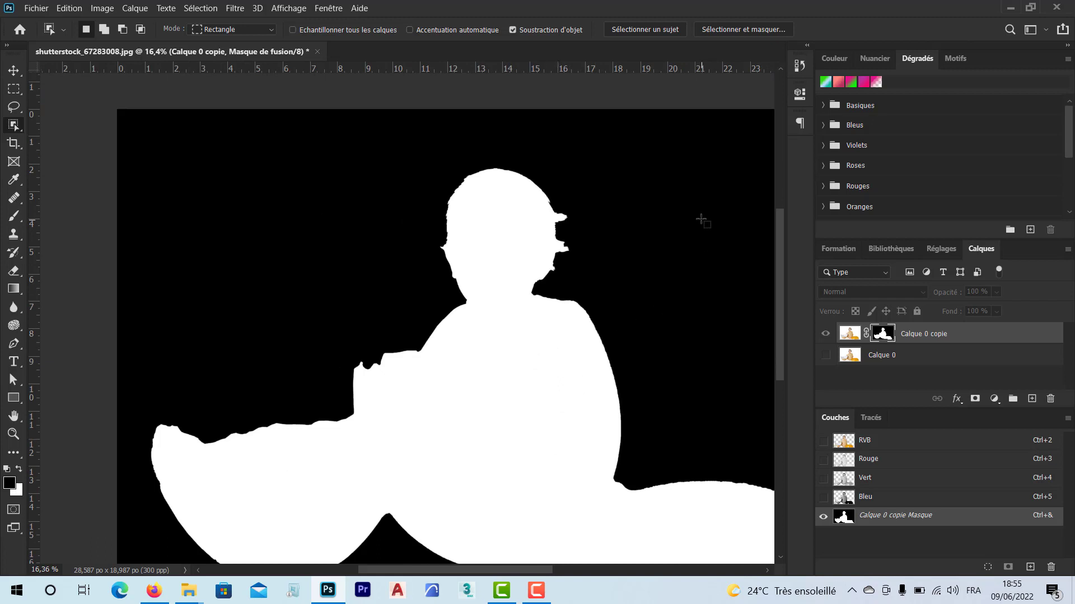
pyautogui.scroll(7, 548, 208)
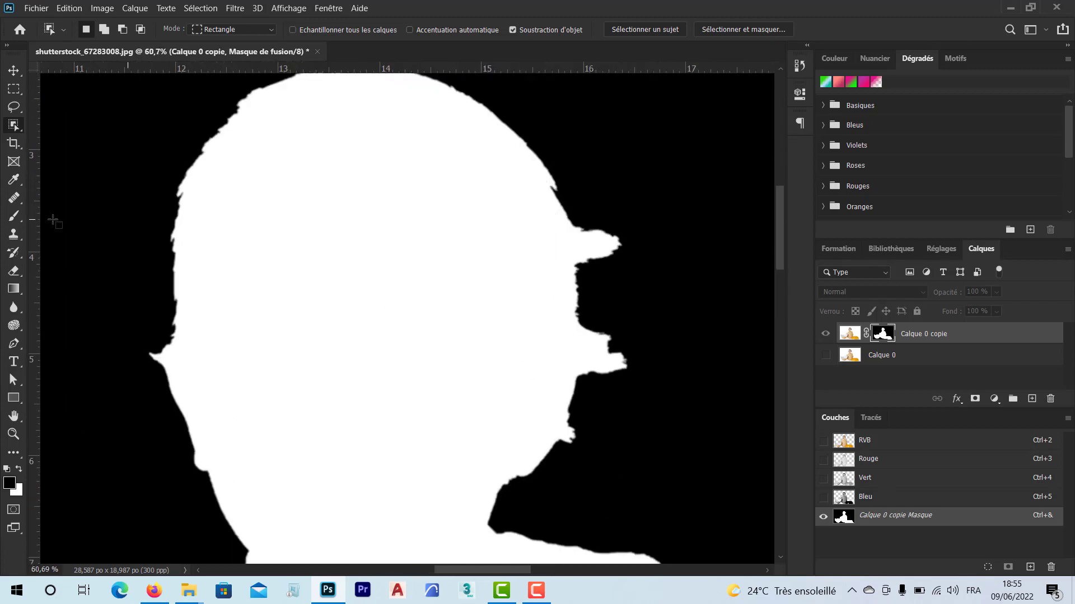
# Brush white onto the mask beside the upper hair tuft near the ear and return to the normal image view.
pyautogui.click(15, 222)
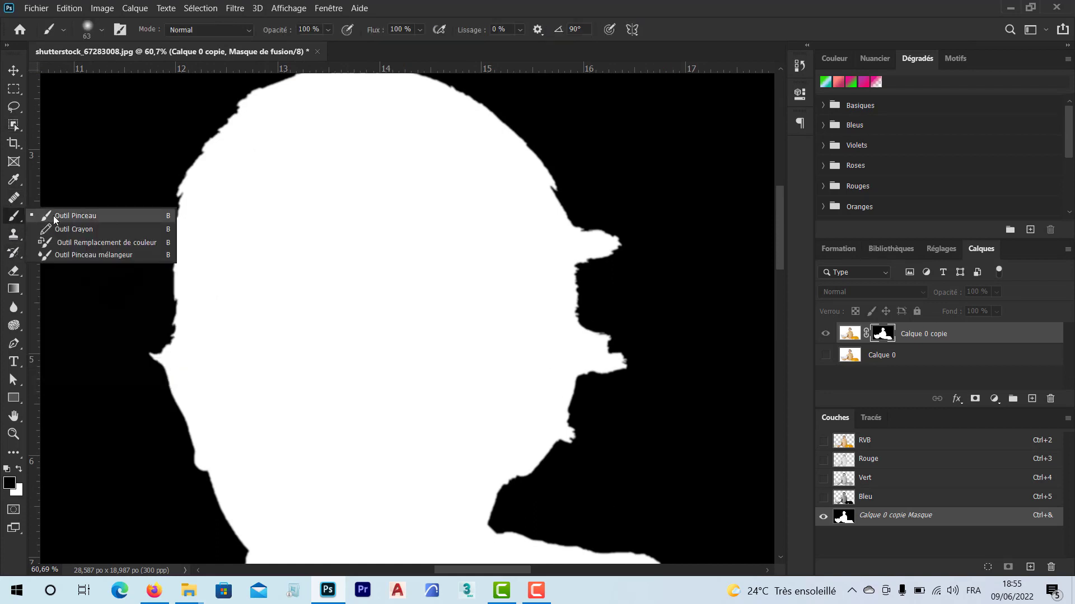
pyautogui.click(54, 218)
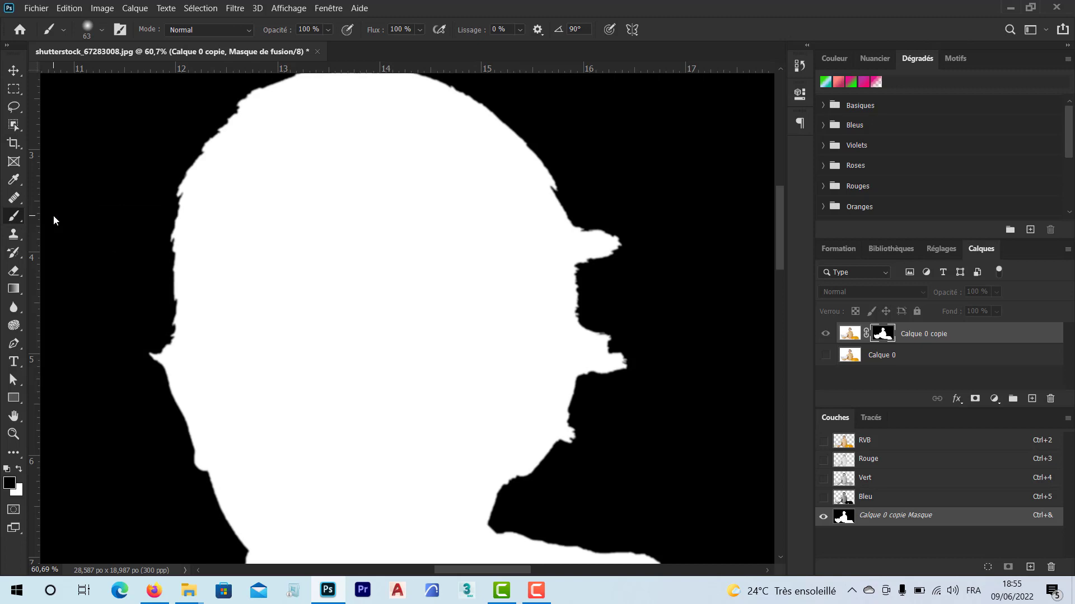
pyautogui.click(20, 471)
pyautogui.click(618, 232)
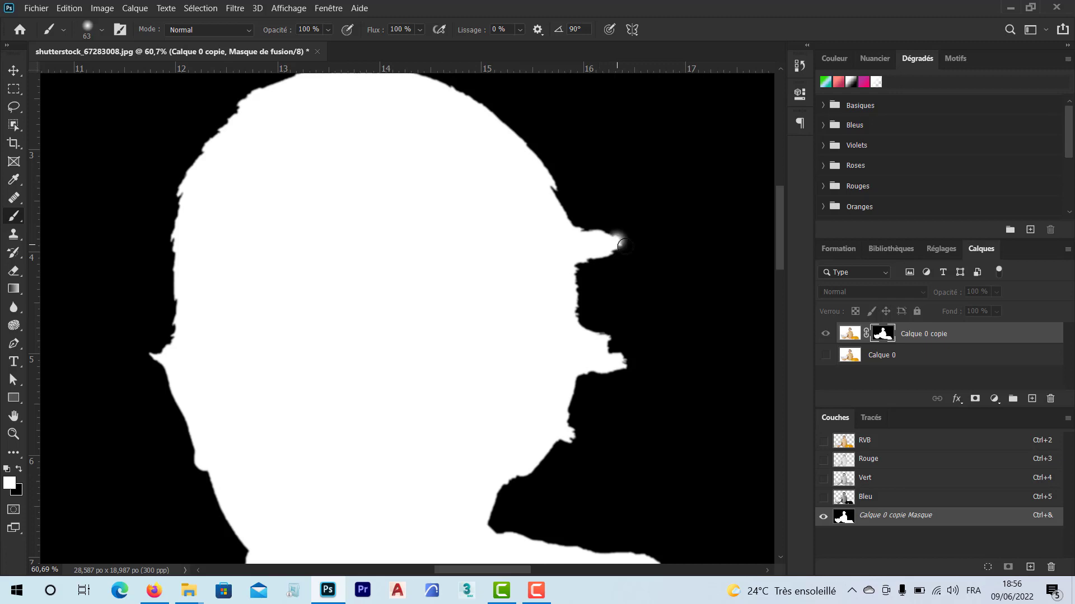
pyautogui.moveTo(624, 245)
pyautogui.mouseDown()
pyautogui.moveTo(623, 259)
pyautogui.moveTo(591, 267)
pyautogui.moveTo(620, 279)
pyautogui.moveTo(603, 308)
pyautogui.mouseUp()
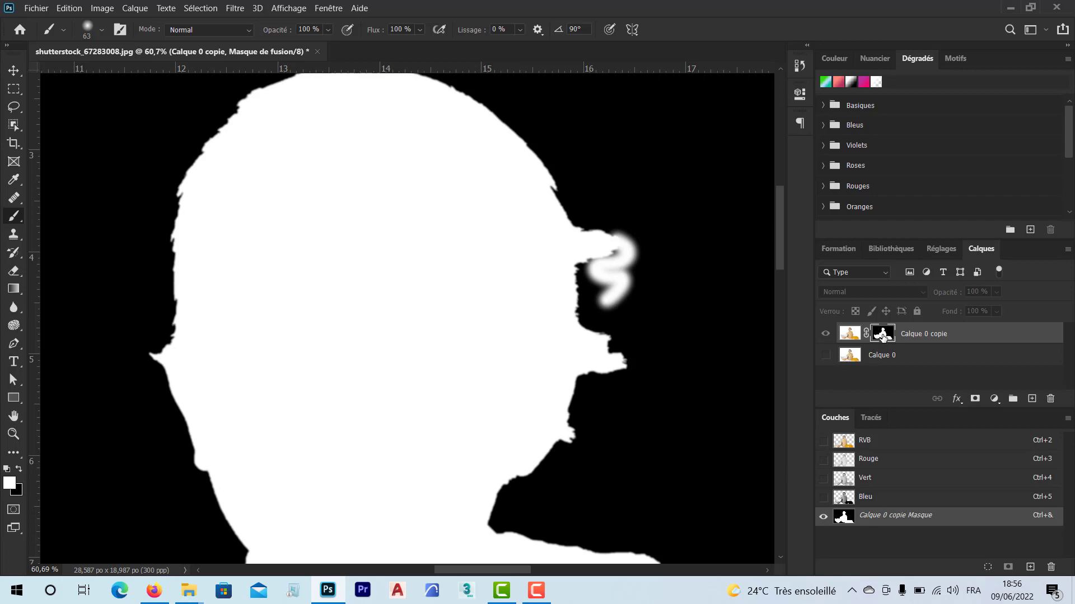
pyautogui.keyDown('alt'); pyautogui.click(883, 334); pyautogui.keyUp('alt')
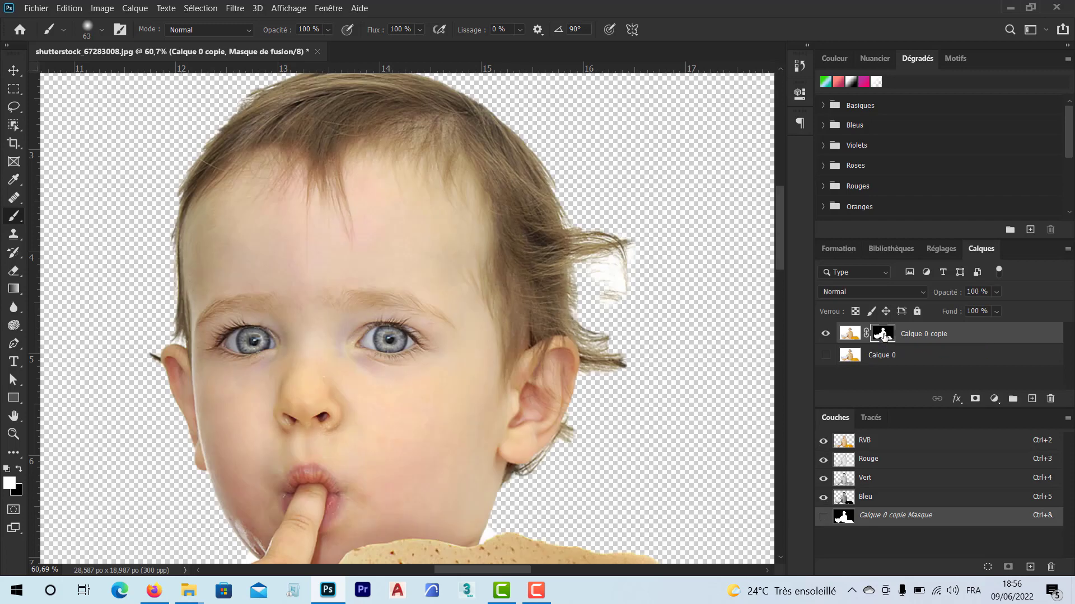
# Paint white on the mask to reveal the strands below the upper hair tuft, and brush over that area again in black.
pyautogui.scroll(6, 628, 286)
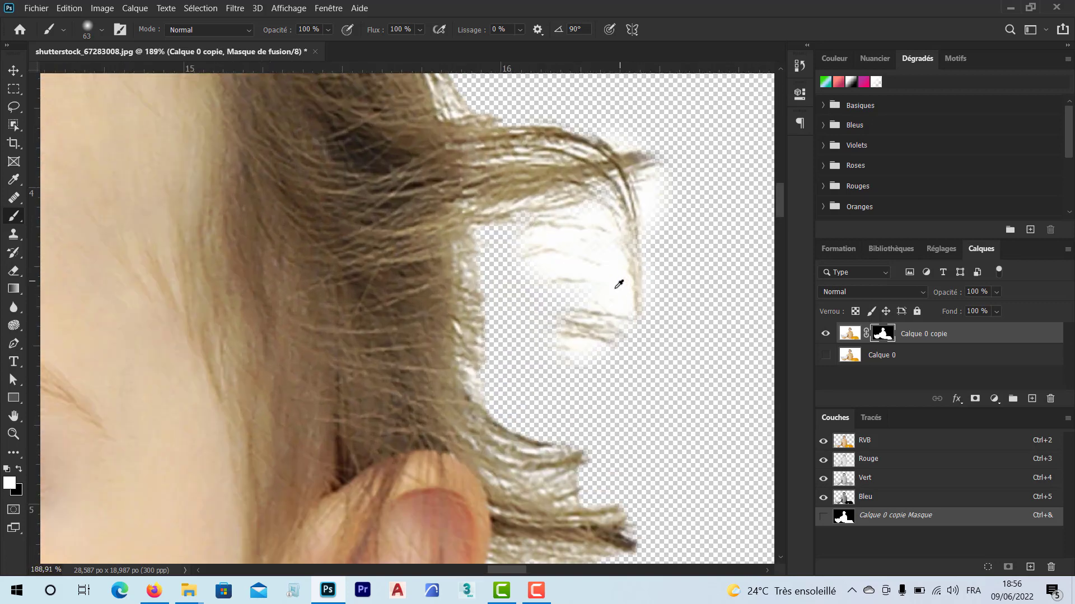
pyautogui.moveTo(619, 285)
pyautogui.mouseDown()
pyautogui.moveTo(543, 337)
pyautogui.moveTo(503, 332)
pyautogui.moveTo(491, 319)
pyautogui.moveTo(498, 281)
pyautogui.moveTo(534, 271)
pyautogui.moveTo(523, 237)
pyautogui.moveTo(473, 235)
pyautogui.moveTo(485, 274)
pyautogui.moveTo(525, 309)
pyautogui.moveTo(485, 363)
pyautogui.moveTo(489, 400)
pyautogui.moveTo(531, 439)
pyautogui.moveTo(490, 425)
pyautogui.mouseUp()
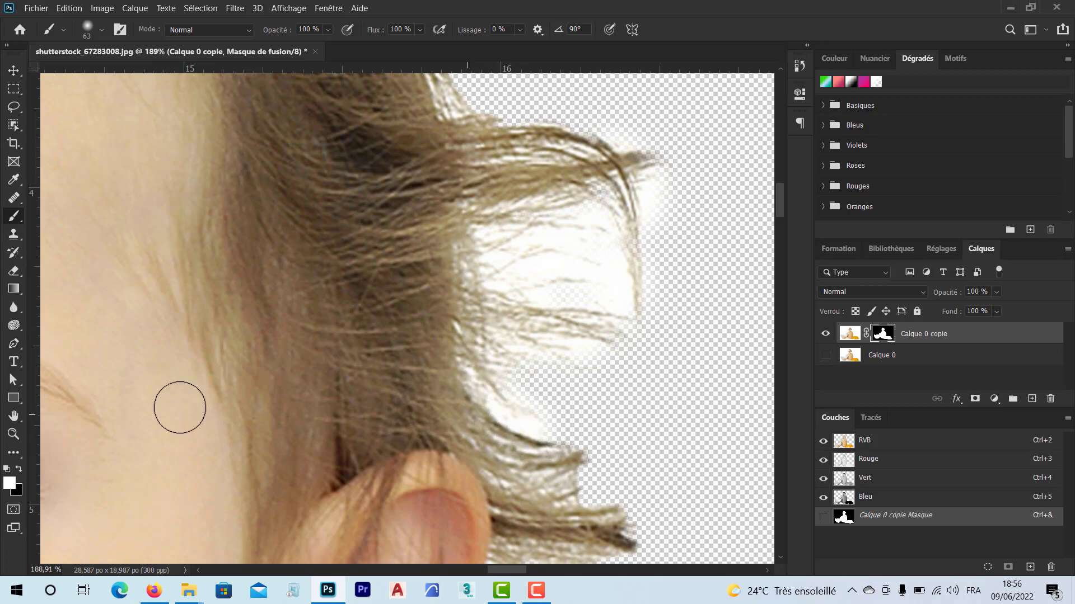
pyautogui.click(20, 469)
pyautogui.moveTo(554, 360)
pyautogui.mouseDown()
pyautogui.moveTo(575, 387)
pyautogui.moveTo(550, 404)
pyautogui.moveTo(518, 398)
pyautogui.moveTo(527, 397)
pyautogui.moveTo(510, 369)
pyautogui.moveTo(560, 337)
pyautogui.moveTo(546, 261)
pyautogui.moveTo(595, 196)
pyautogui.moveTo(547, 158)
pyautogui.moveTo(503, 313)
pyautogui.moveTo(523, 158)
pyautogui.moveTo(596, 165)
pyautogui.moveTo(627, 331)
pyautogui.mouseUp()
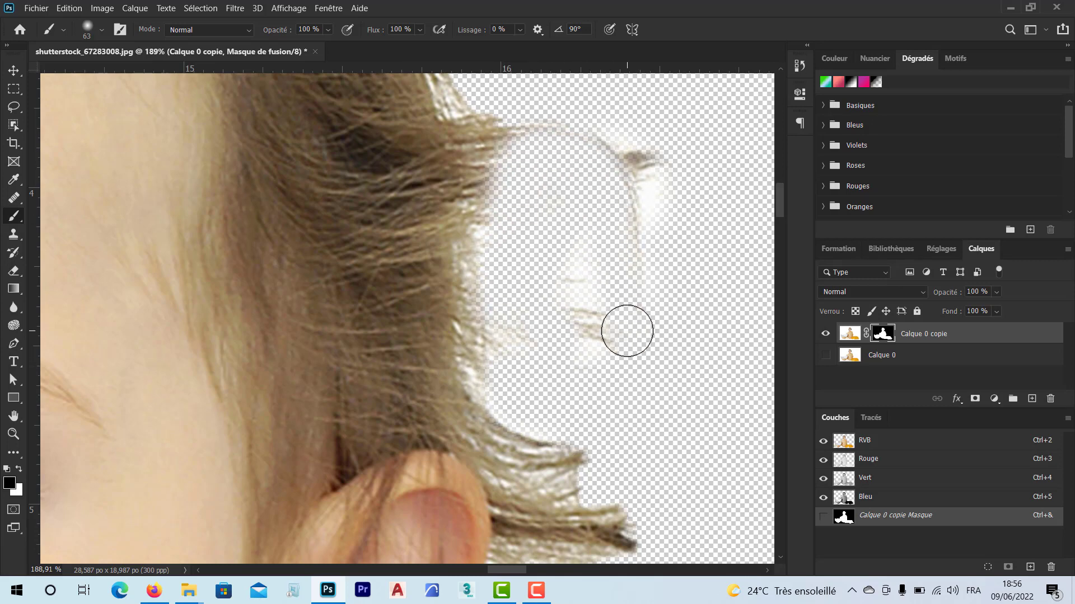
# Restore the upper hair tuft with white on the mask and paint black to hide the white background beneath its curve.
pyautogui.click(20, 469)
pyautogui.moveTo(552, 319)
pyautogui.mouseDown()
pyautogui.moveTo(571, 199)
pyautogui.moveTo(482, 162)
pyautogui.moveTo(621, 199)
pyautogui.moveTo(610, 172)
pyautogui.moveTo(527, 148)
pyautogui.moveTo(622, 238)
pyautogui.moveTo(563, 268)
pyautogui.mouseUp()
pyautogui.click(20, 469)
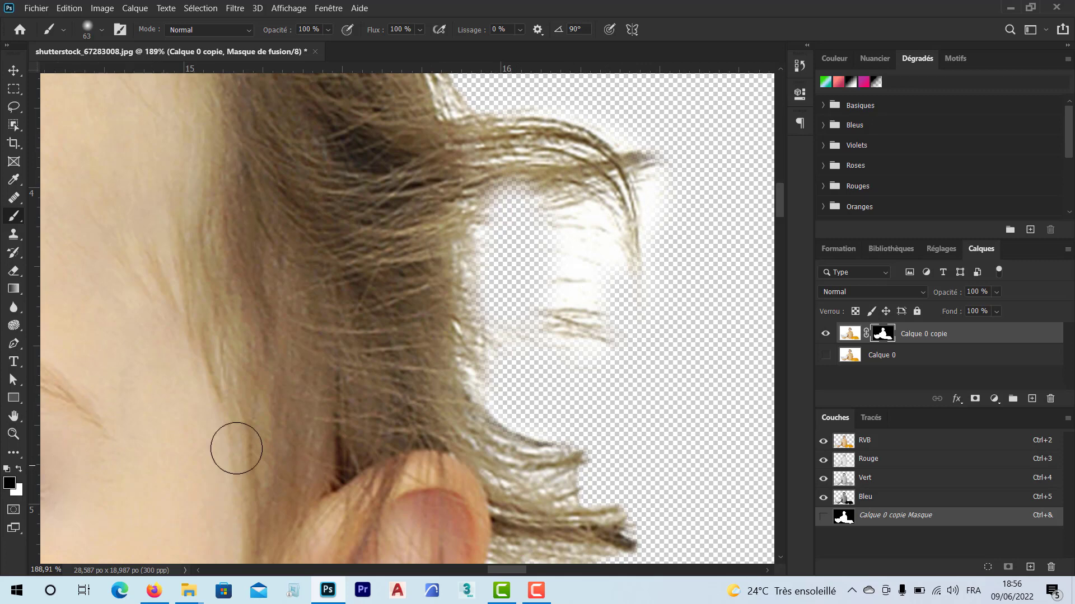
pyautogui.moveTo(571, 315)
pyautogui.mouseDown()
pyautogui.moveTo(585, 250)
pyautogui.moveTo(563, 277)
pyautogui.moveTo(572, 237)
pyautogui.moveTo(588, 237)
pyautogui.moveTo(532, 217)
pyautogui.moveTo(554, 216)
pyautogui.moveTo(527, 231)
pyautogui.moveTo(545, 324)
pyautogui.moveTo(535, 322)
pyautogui.moveTo(576, 326)
pyautogui.moveTo(557, 317)
pyautogui.moveTo(587, 270)
pyautogui.moveTo(619, 290)
pyautogui.moveTo(657, 256)
pyautogui.moveTo(672, 213)
pyautogui.moveTo(647, 128)
pyautogui.moveTo(668, 160)
pyautogui.moveTo(621, 107)
pyautogui.moveTo(514, 81)
pyautogui.moveTo(572, 91)
pyautogui.moveTo(628, 123)
pyautogui.moveTo(648, 142)
pyautogui.moveTo(671, 220)
pyautogui.moveTo(665, 176)
pyautogui.moveTo(668, 246)
pyautogui.moveTo(608, 281)
pyautogui.moveTo(566, 209)
pyautogui.moveTo(529, 209)
pyautogui.moveTo(500, 232)
pyautogui.moveTo(507, 378)
pyautogui.moveTo(491, 365)
pyautogui.moveTo(493, 246)
pyautogui.moveTo(540, 207)
pyautogui.mouseUp()
# Brush black on the mask along the hair edge above the ear to remove the leftover white fringe.
pyautogui.scroll(-3, 553, 406)
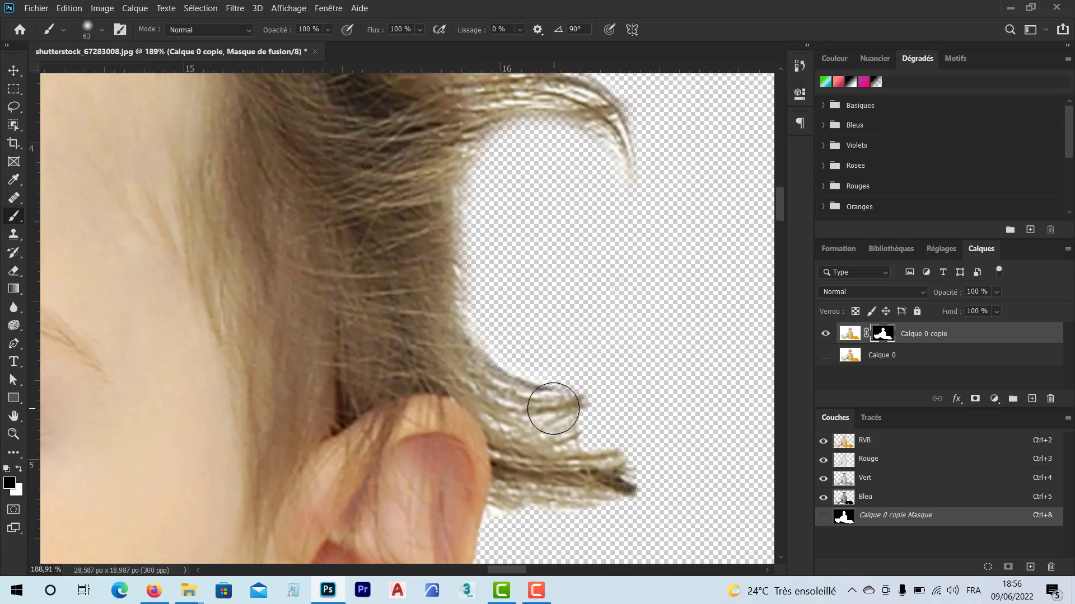
pyautogui.scroll(-1, 555, 408)
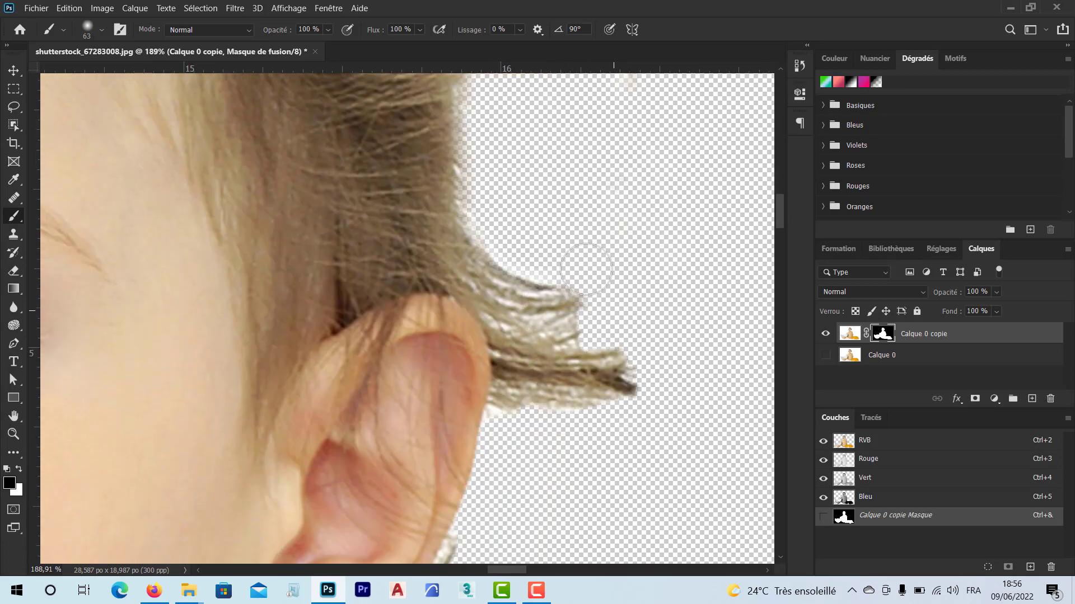
pyautogui.rightClick(541, 232)
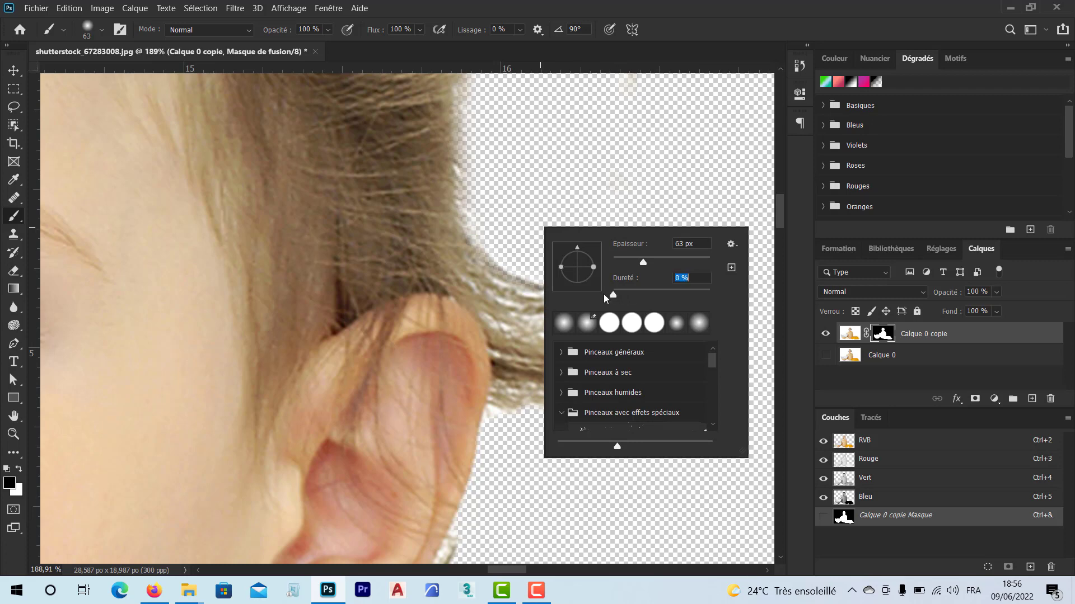
pyautogui.moveTo(498, 197)
pyautogui.mouseDown()
pyautogui.moveTo(489, 116)
pyautogui.moveTo(492, 196)
pyautogui.moveTo(511, 233)
pyautogui.moveTo(599, 275)
pyautogui.moveTo(663, 380)
pyautogui.moveTo(553, 453)
pyautogui.mouseUp()
# Paint white on the mask behind the earlobe to reveal the full length of the lower hair strands.
pyautogui.scroll(-2, 552, 453)
pyautogui.scroll(-3, 553, 452)
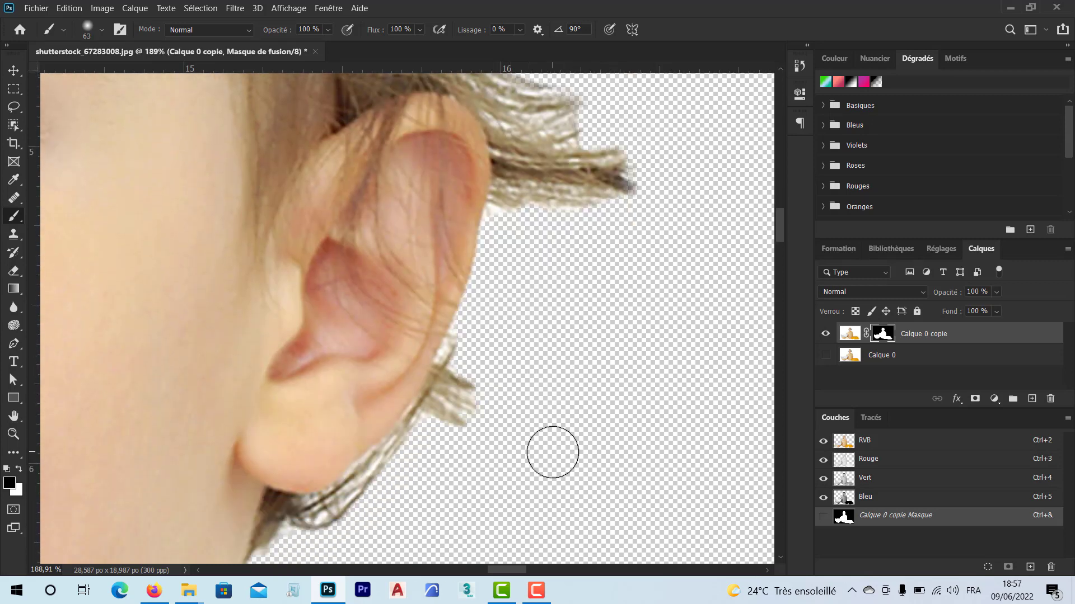
pyautogui.scroll(1, 543, 432)
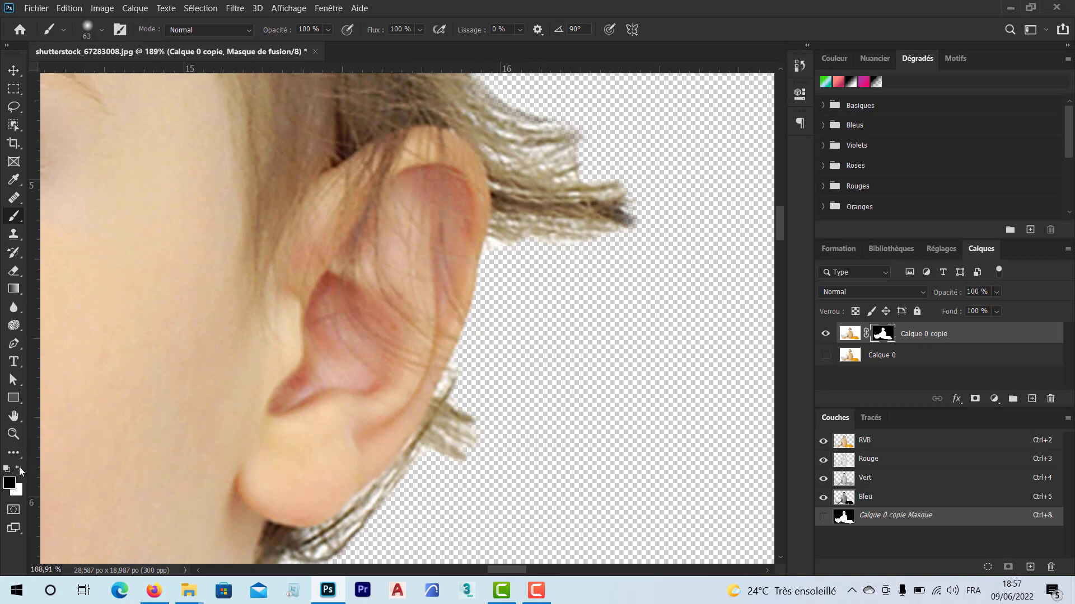
pyautogui.press('x')
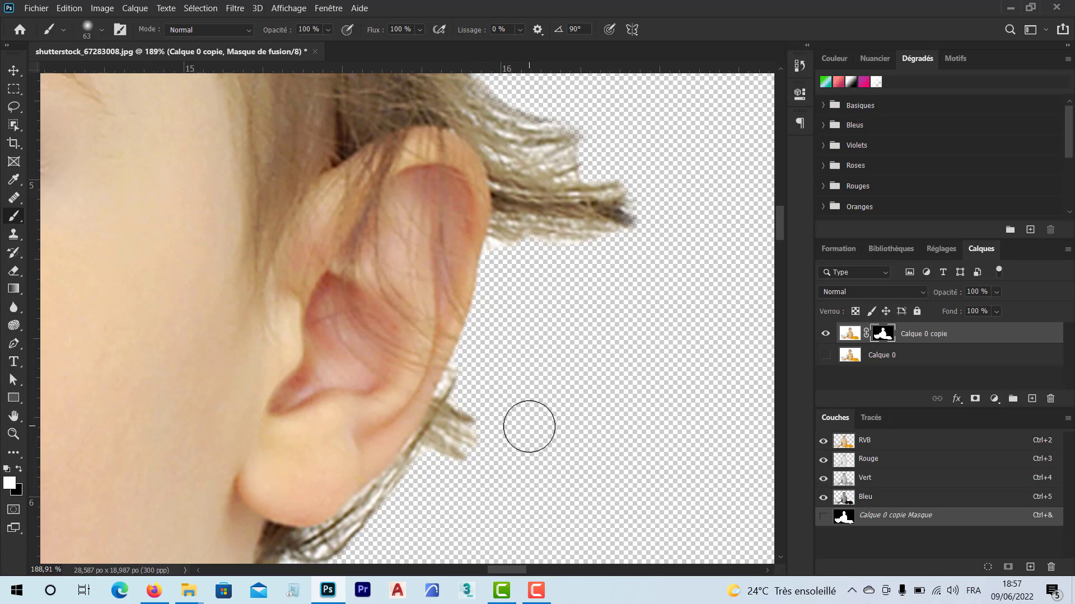
pyautogui.moveTo(530, 425)
pyautogui.mouseDown()
pyautogui.moveTo(493, 447)
pyautogui.moveTo(558, 455)
pyautogui.moveTo(556, 470)
pyautogui.moveTo(630, 474)
pyautogui.moveTo(510, 484)
pyautogui.moveTo(475, 470)
pyautogui.mouseUp()
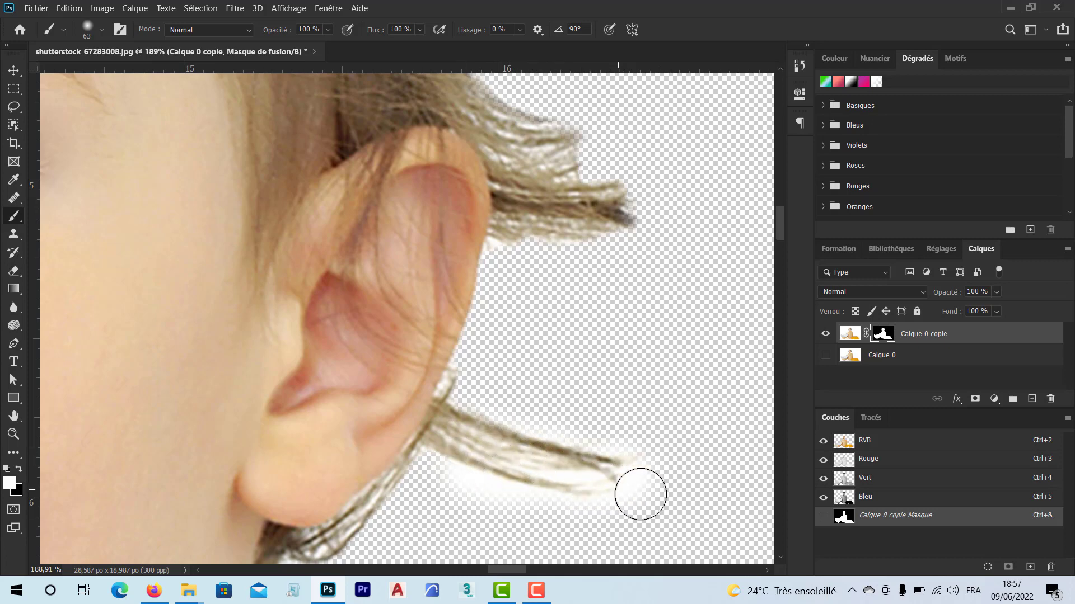
# Paint black on the mask around the lower hair strands behind the earlobe to hide the white background.
pyautogui.press('x')
pyautogui.moveTo(638, 495)
pyautogui.mouseDown()
pyautogui.moveTo(605, 512)
pyautogui.moveTo(553, 516)
pyautogui.moveTo(447, 487)
pyautogui.moveTo(535, 509)
pyautogui.moveTo(614, 509)
pyautogui.moveTo(646, 463)
pyautogui.moveTo(630, 439)
pyautogui.moveTo(509, 389)
pyautogui.moveTo(621, 424)
pyautogui.moveTo(576, 413)
pyautogui.moveTo(587, 496)
pyautogui.moveTo(473, 484)
pyautogui.mouseUp()
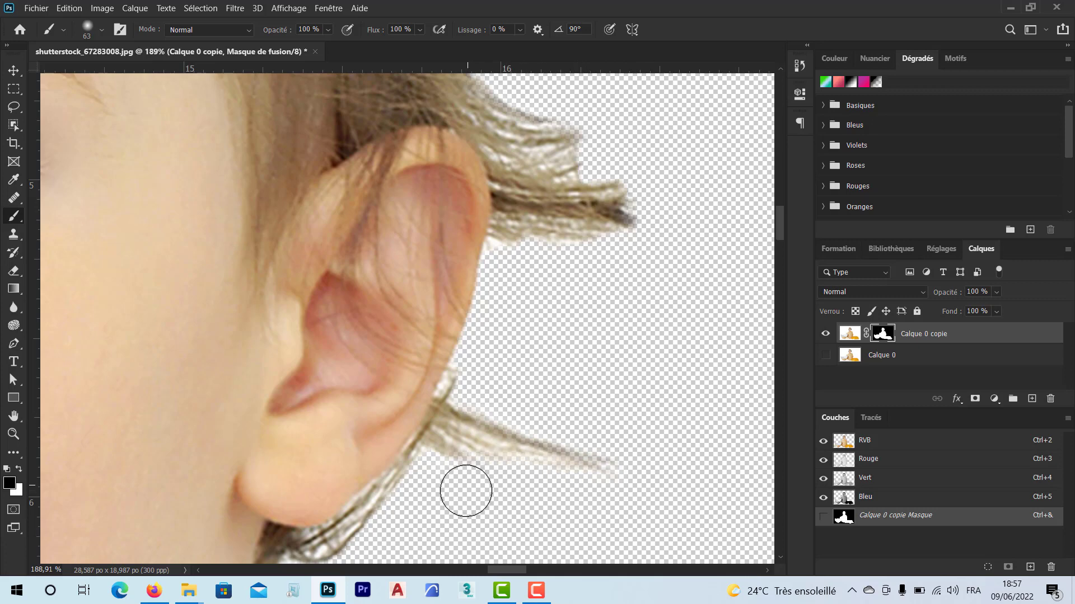
# Set the brush size to 24 px and paint black on the mask over the white patch between the neck and the eggshell.
pyautogui.scroll(-5, 472, 486)
pyautogui.scroll(-6, 467, 498)
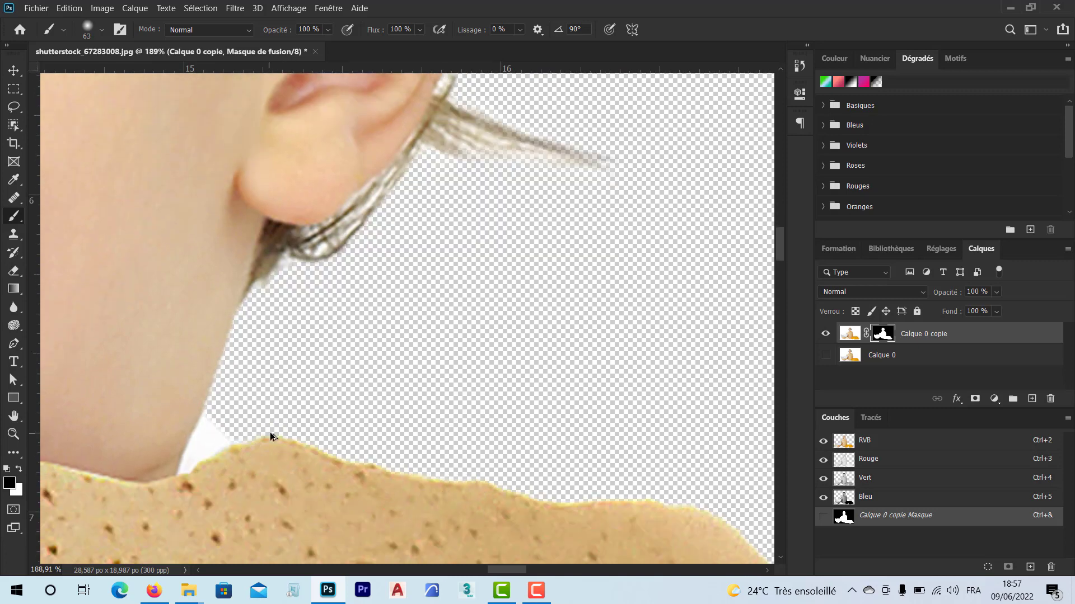
pyautogui.keyDown('alt'); pyautogui.scroll(-4, 274, 437); pyautogui.keyUp('alt')
pyautogui.keyDown('alt'); pyautogui.scroll(-3, 303, 449); pyautogui.keyUp('alt')
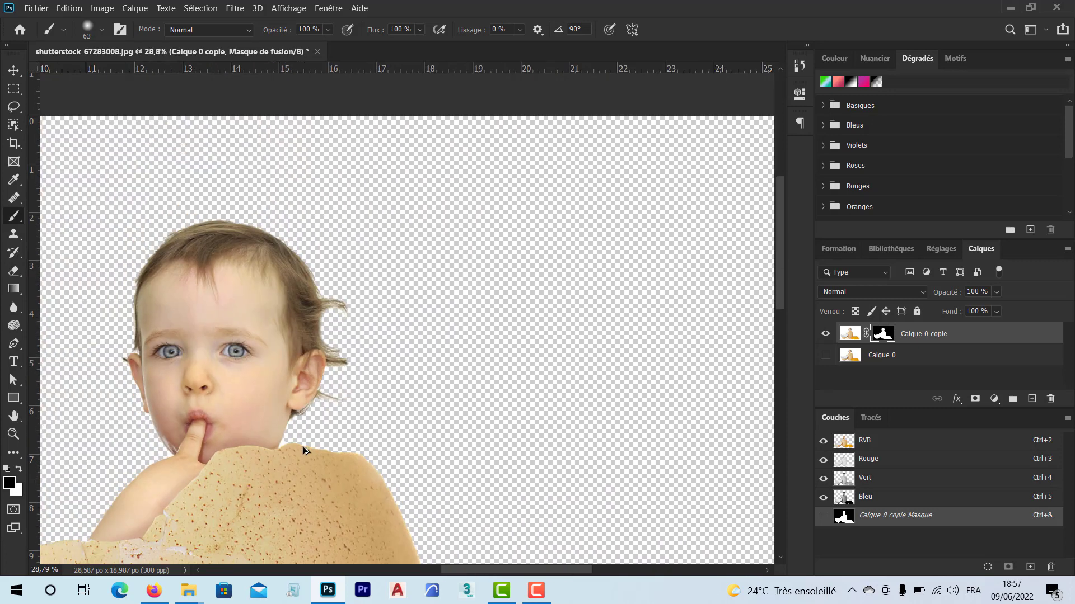
pyautogui.keyDown('alt'); pyautogui.scroll(2, 282, 446); pyautogui.keyUp('alt')
pyautogui.keyDown('alt'); pyautogui.scroll(4, 282, 445); pyautogui.keyUp('alt')
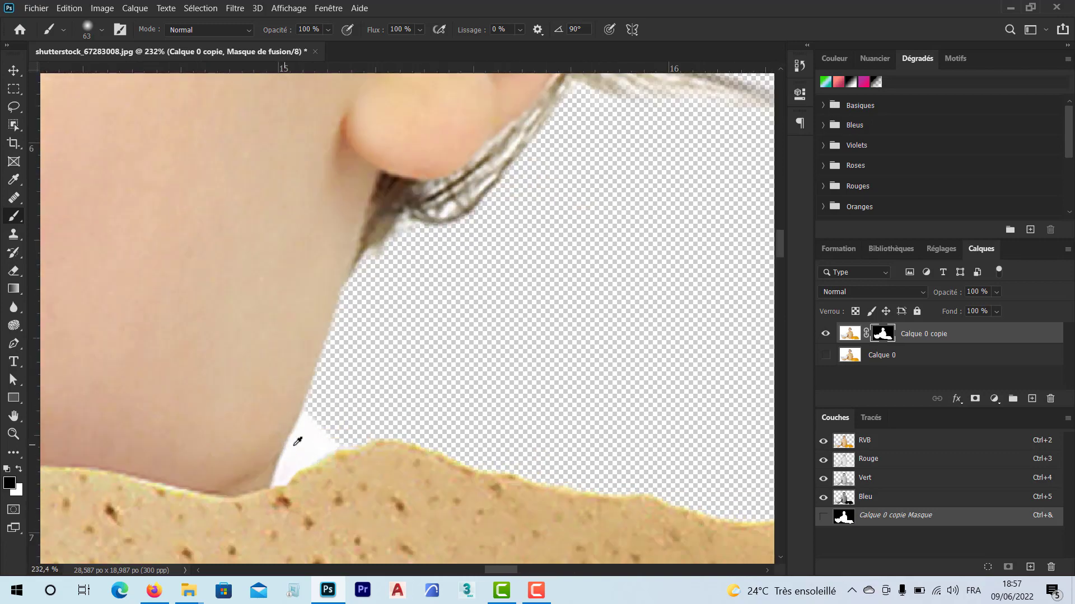
pyautogui.rightClick(383, 387)
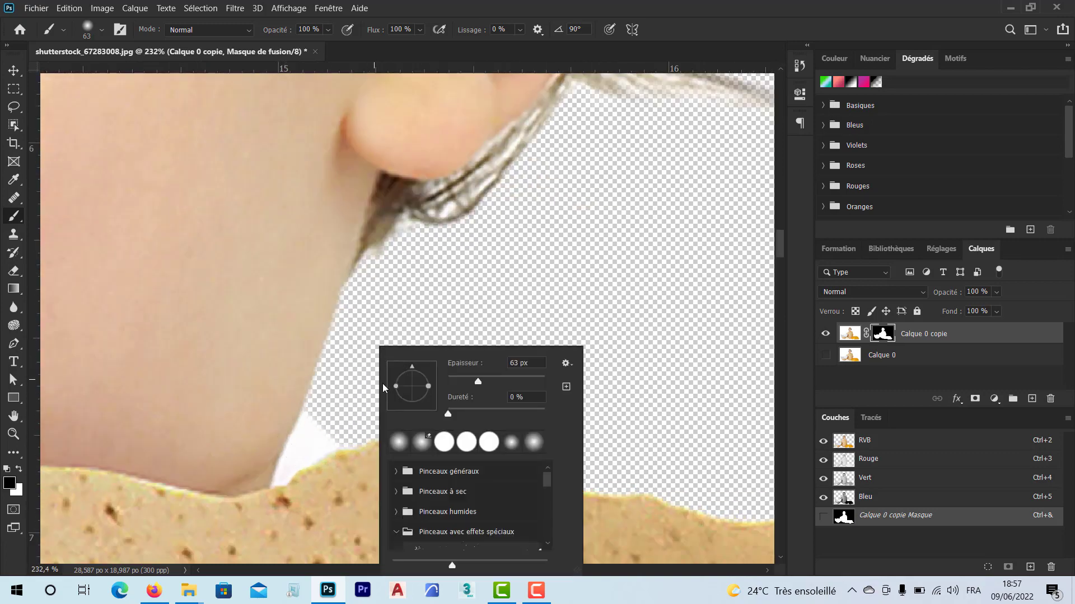
pyautogui.moveTo(479, 383); pyautogui.dragTo(470, 384)
pyautogui.press('Return')
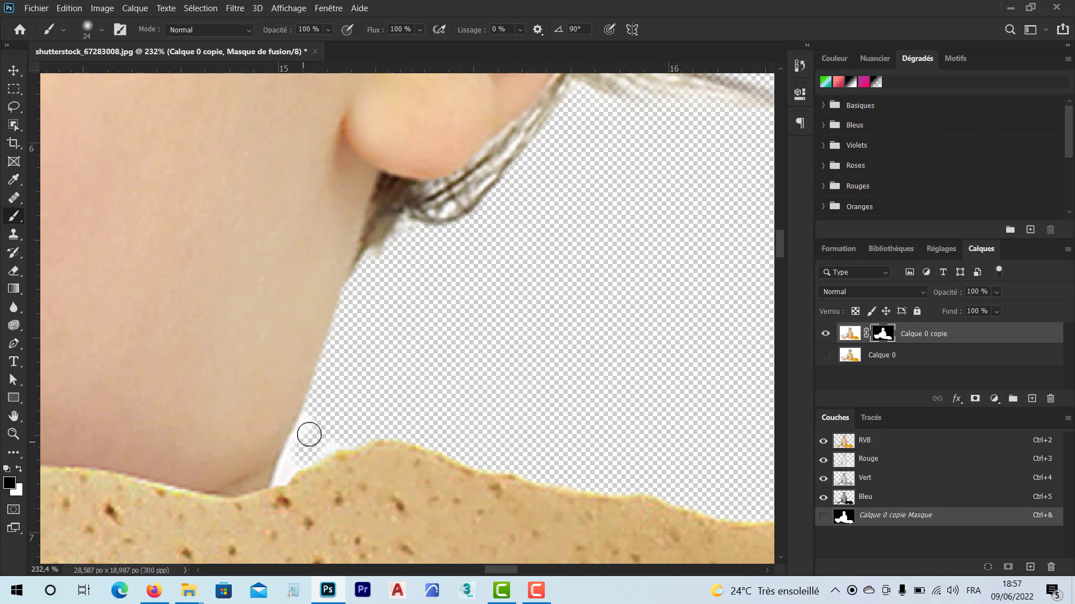
# Reduce the brush to 8 px and paint black over the white fringe in the narrow corner where the neck meets the shell.
pyautogui.scroll(5, 304, 466)
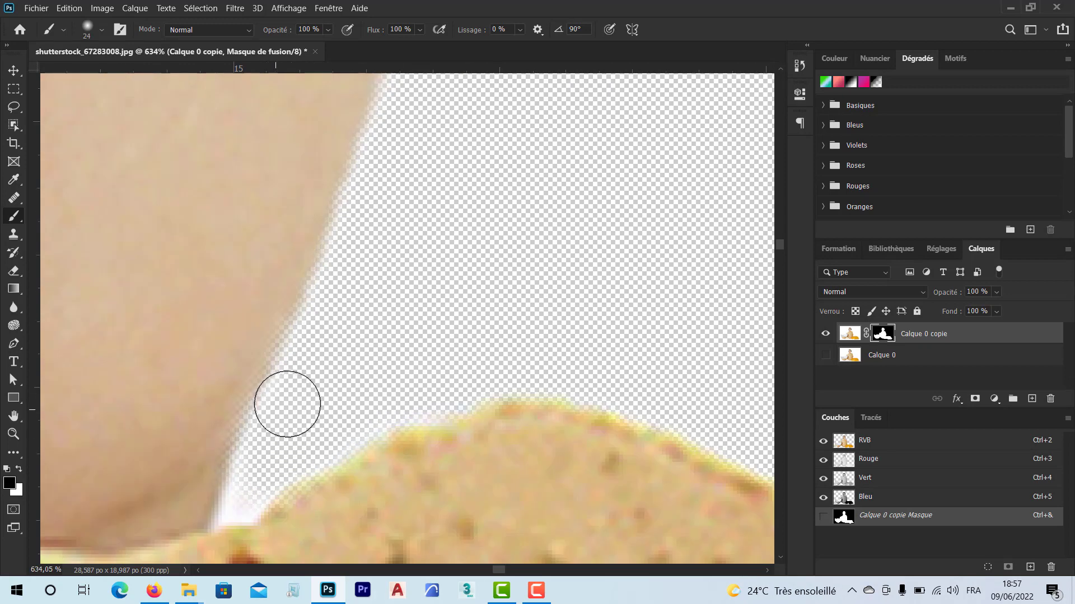
pyautogui.scroll(-2, 272, 452)
pyautogui.scroll(4, 273, 454)
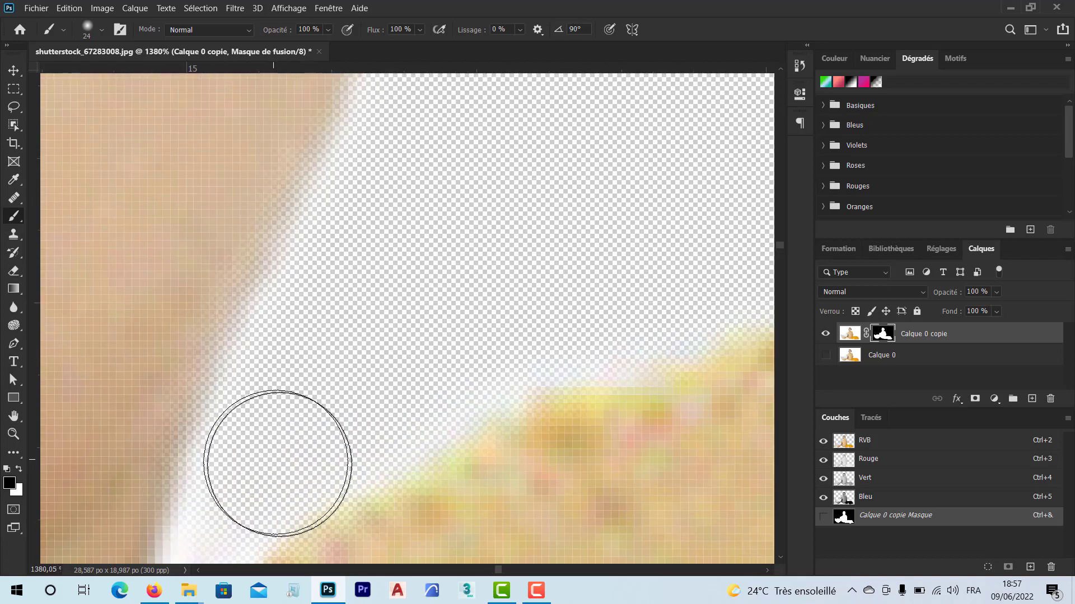
pyautogui.moveTo(359, 406)
pyautogui.mouseDown()
pyautogui.moveTo(470, 268)
pyautogui.moveTo(453, 257)
pyautogui.mouseUp()
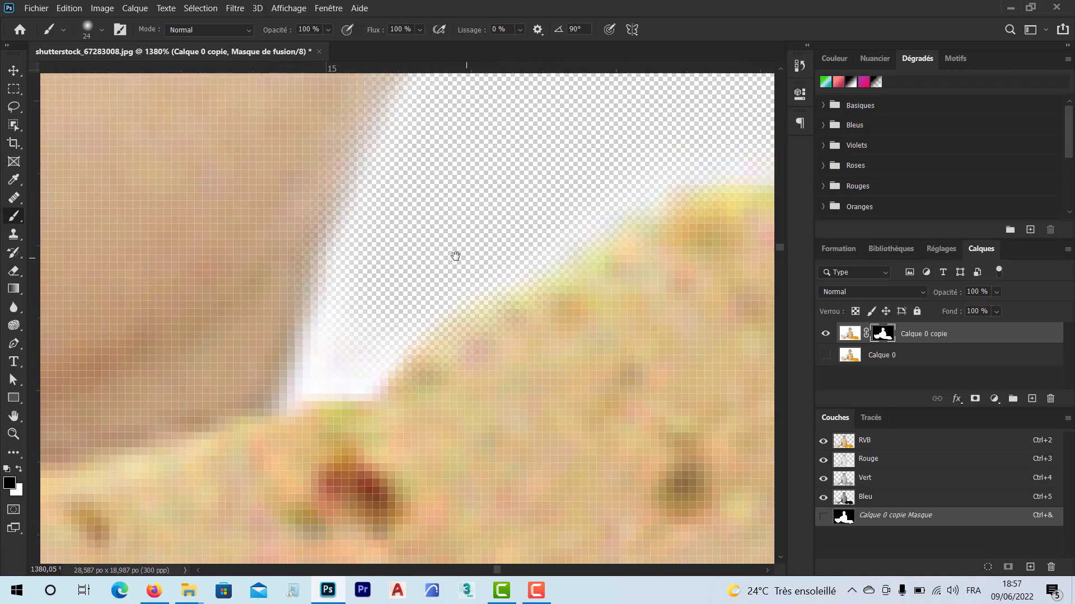
pyautogui.rightClick(460, 255)
pyautogui.moveTo(538, 295); pyautogui.dragTo(535, 293)
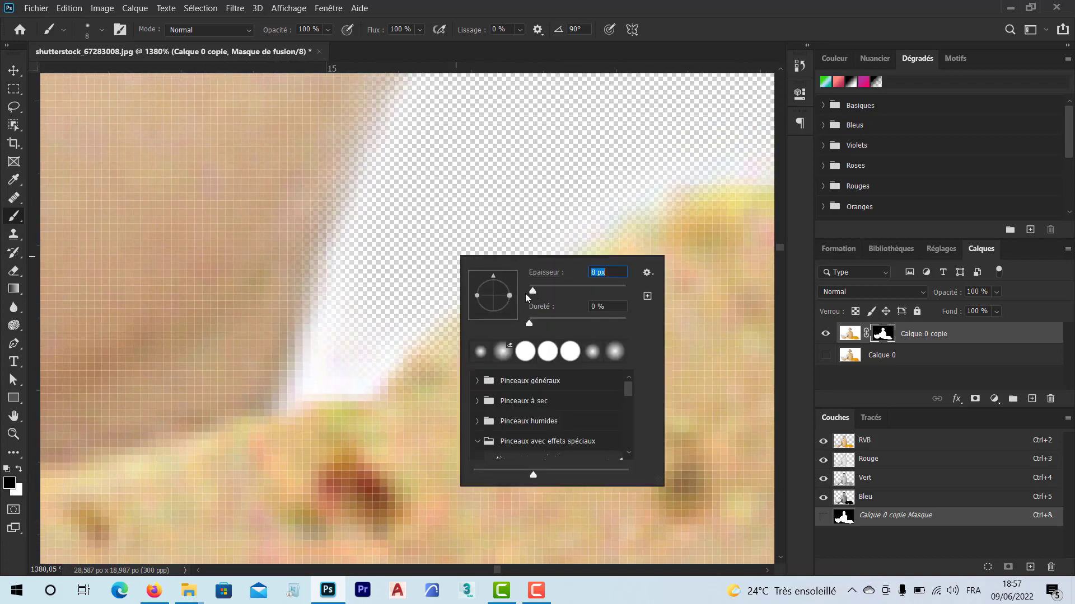
pyautogui.moveTo(395, 327)
pyautogui.mouseDown()
pyautogui.moveTo(324, 372)
pyautogui.moveTo(375, 357)
pyautogui.moveTo(321, 377)
pyautogui.moveTo(383, 182)
pyautogui.moveTo(313, 380)
pyautogui.moveTo(373, 348)
pyautogui.mouseUp()
# Place shutterstock_88550854.jpg from the Amazing Nature folder under BANK IMAGES, 5-Nature, as an embedded image.
pyautogui.scroll(-8, 373, 348)
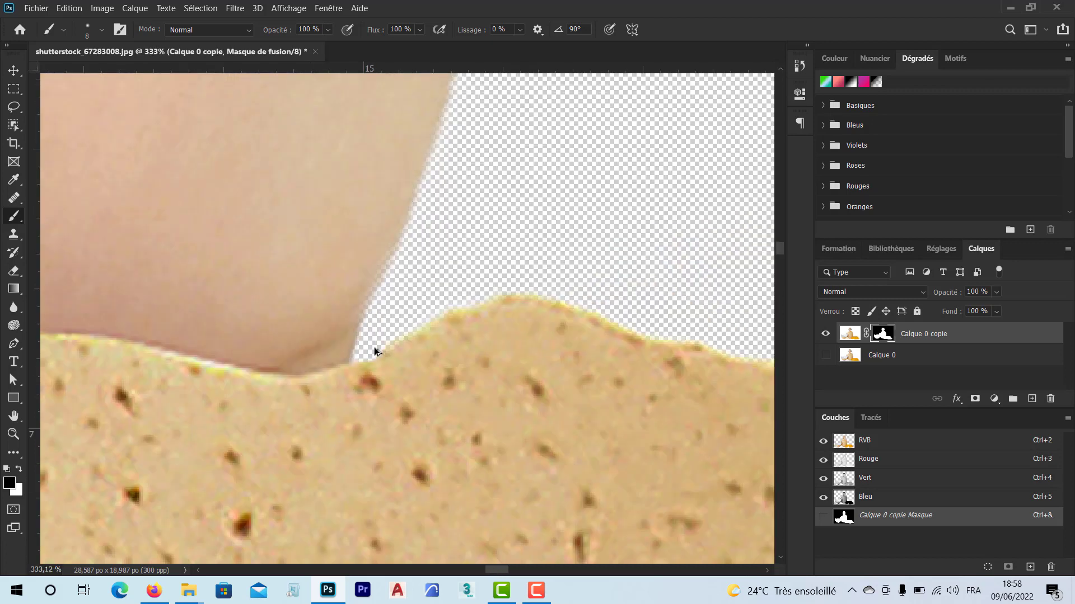
pyautogui.scroll(-10, 374, 347)
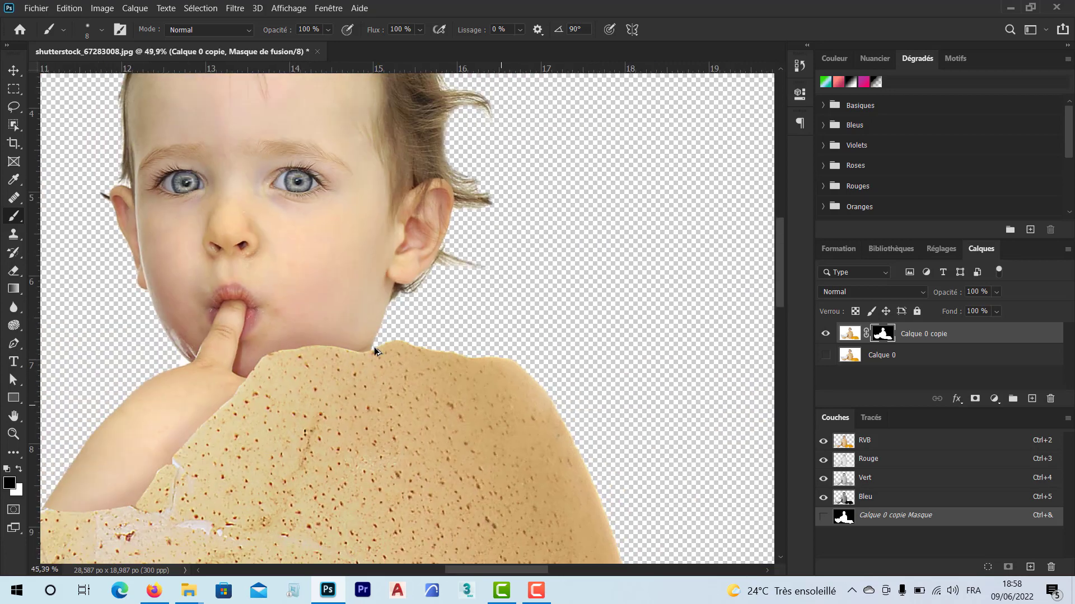
pyautogui.scroll(-5, 373, 347)
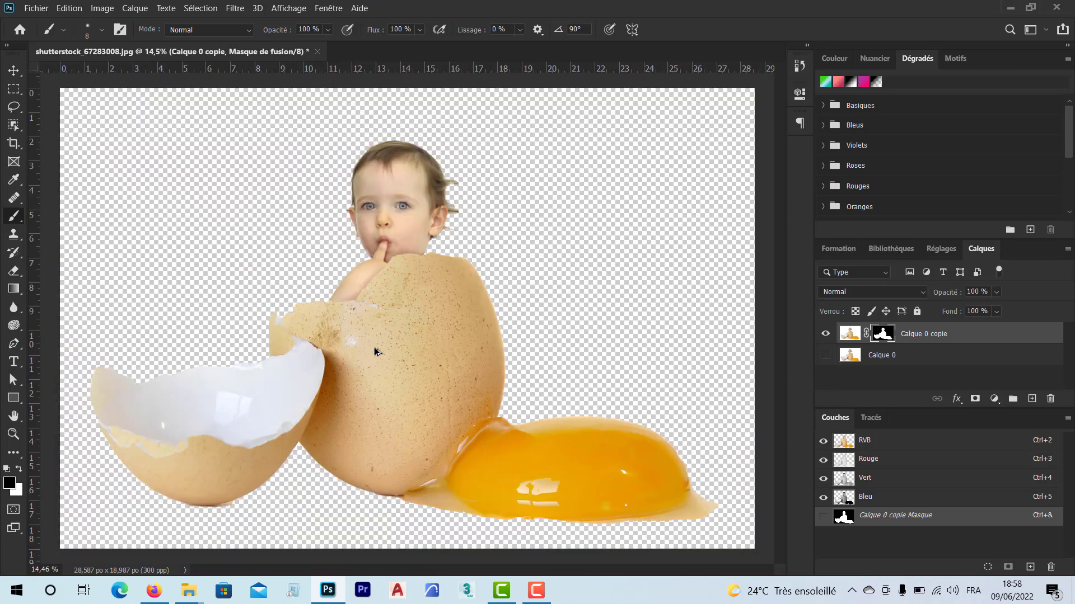
pyautogui.scroll(-1, 374, 351)
pyautogui.scroll(-1, 375, 352)
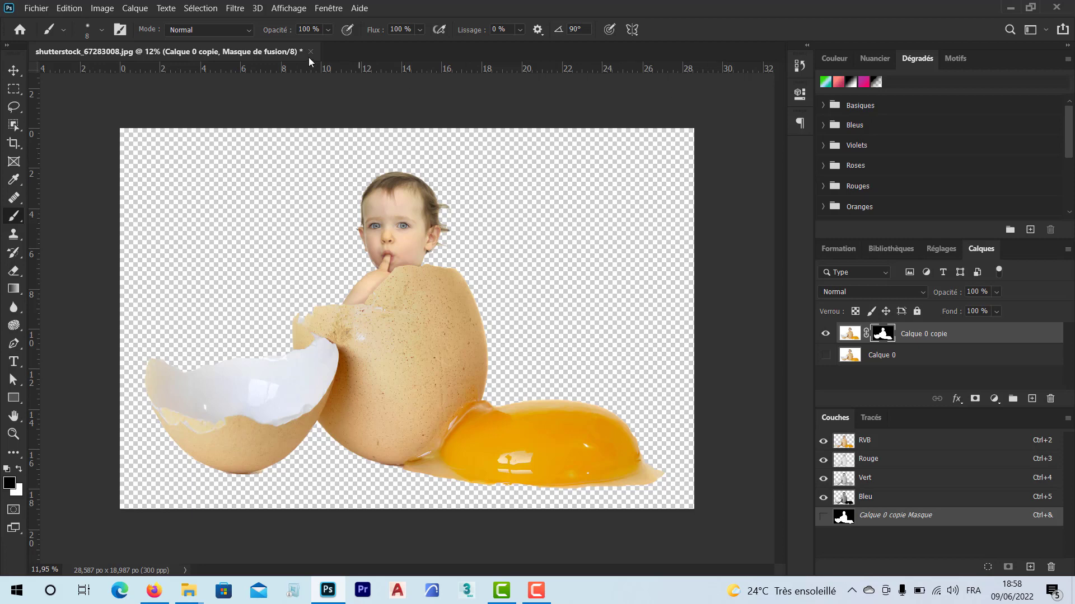
pyautogui.click(37, 9)
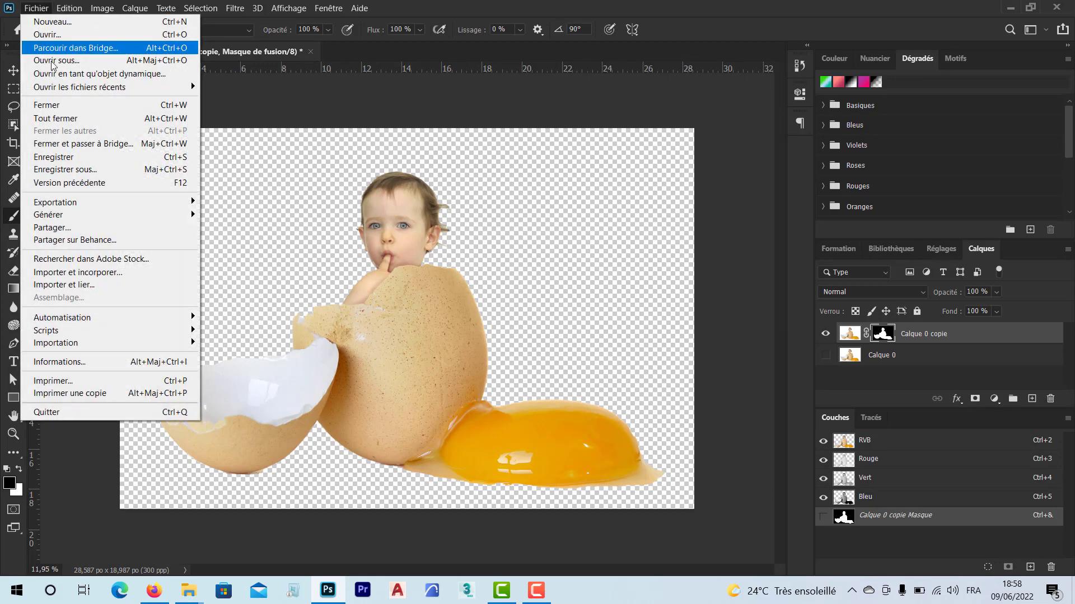
pyautogui.click(130, 274)
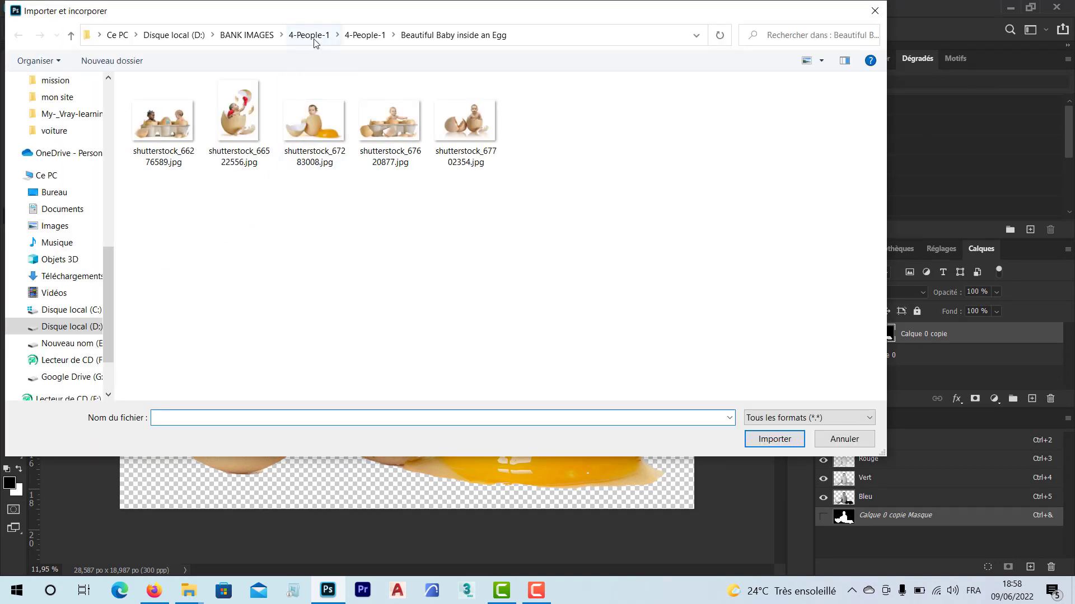
pyautogui.click(247, 35)
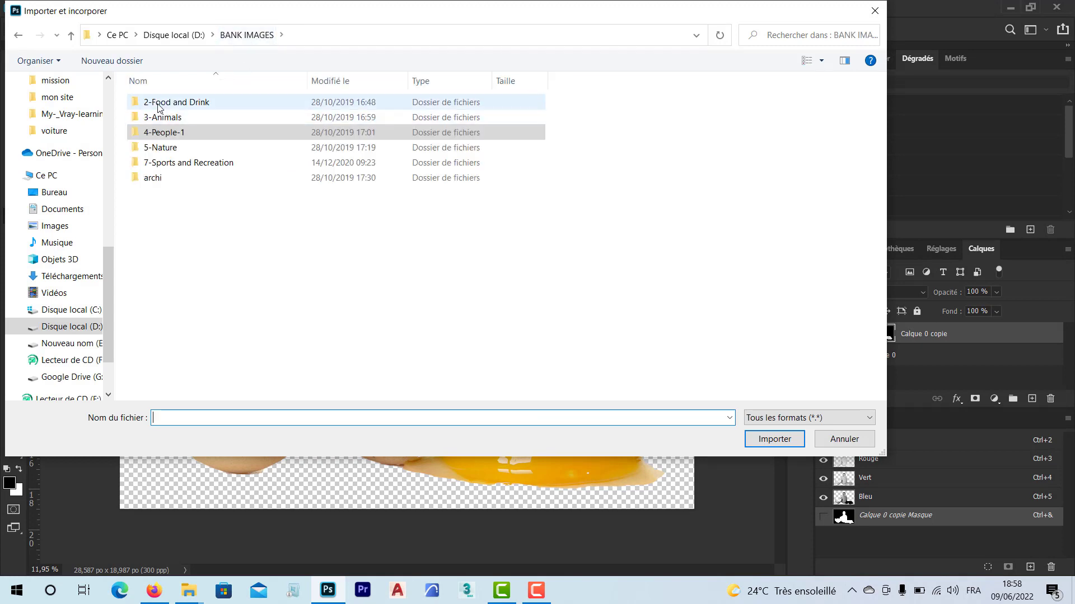
pyautogui.doubleClick(168, 147)
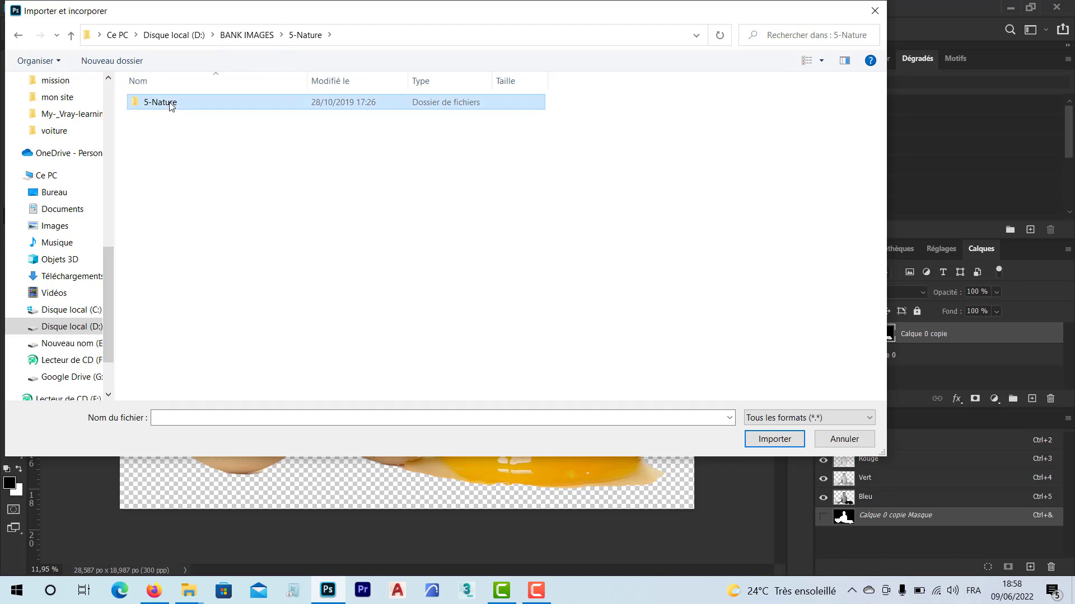
pyautogui.doubleClick(167, 103)
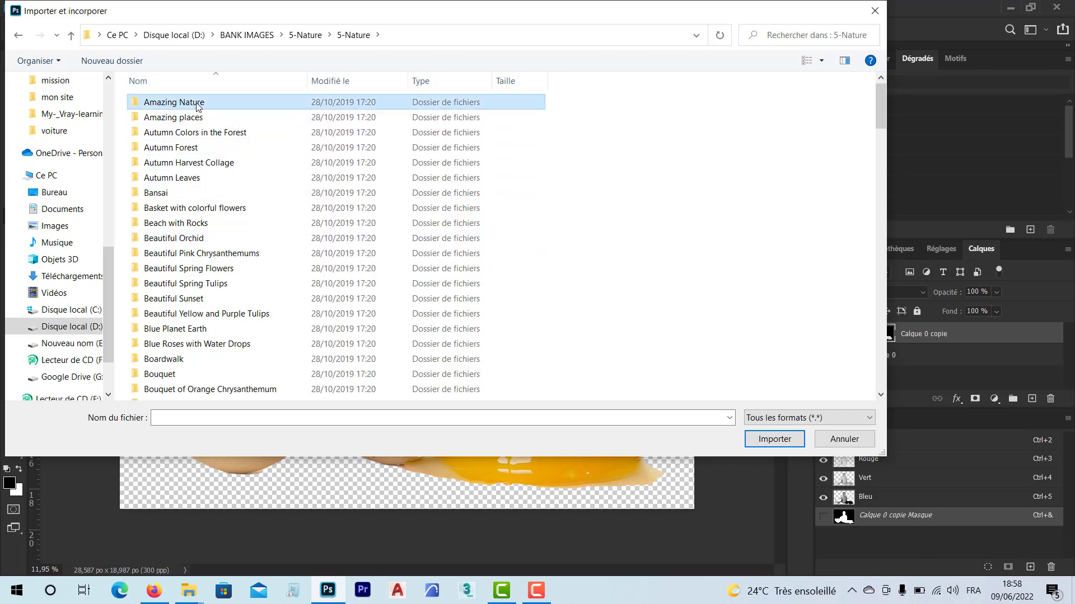
pyautogui.doubleClick(168, 102)
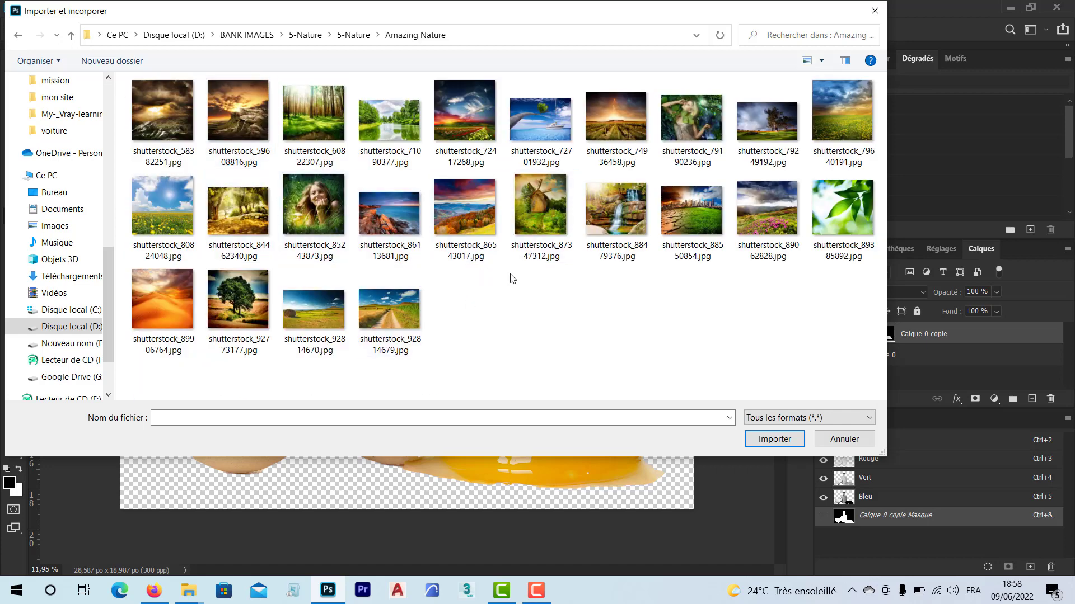
pyautogui.click(696, 220)
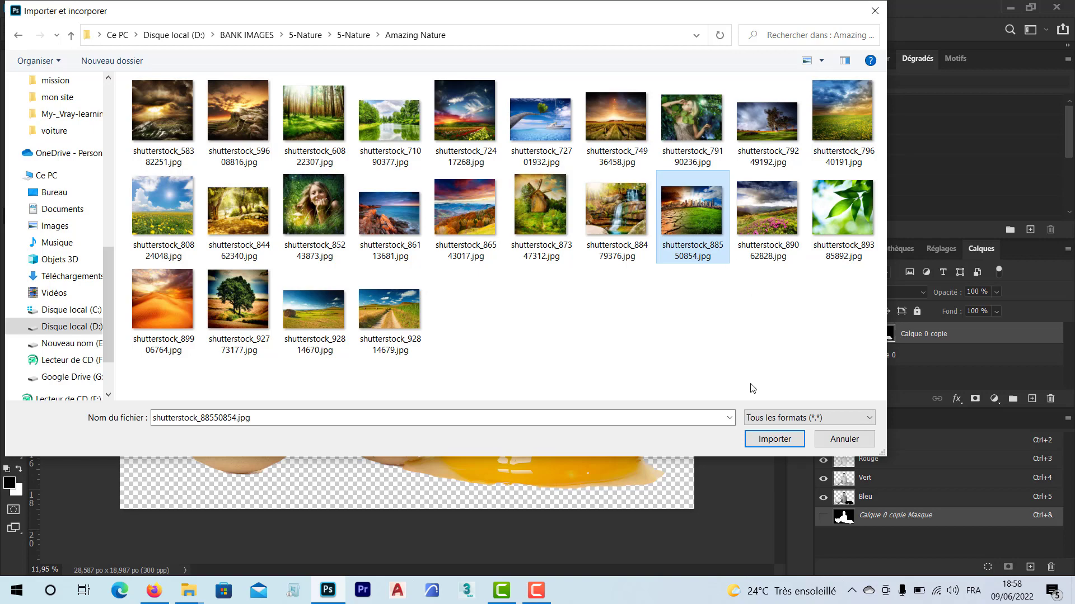
pyautogui.click(776, 442)
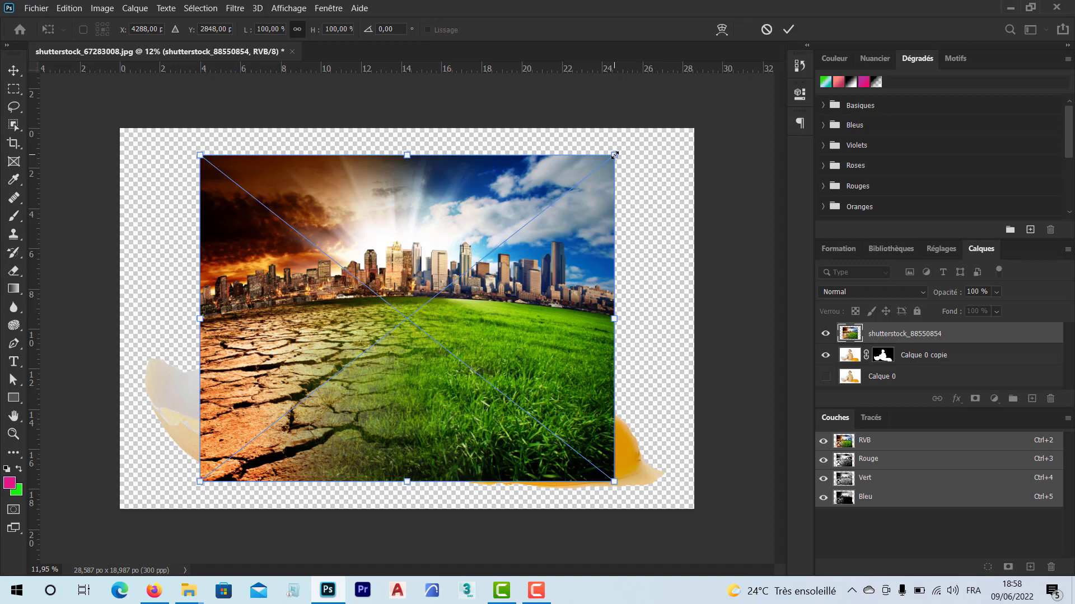
# Enlarge the placed cityscape to 142.61 % so it covers the canvas, and move its layer below all the others.
pyautogui.moveTo(614, 154); pyautogui.dragTo(682, 101)
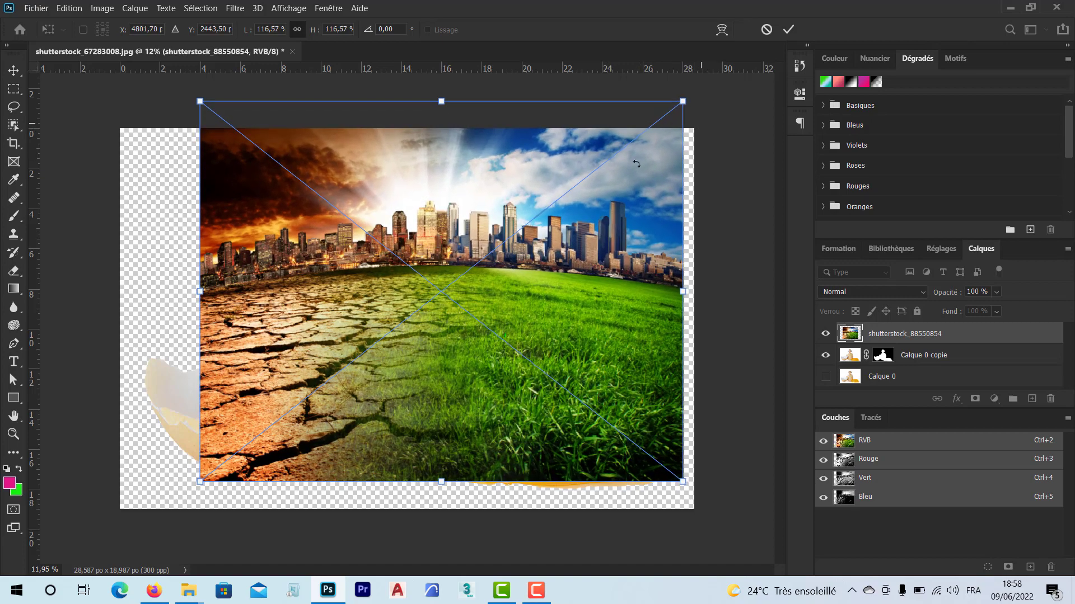
pyautogui.moveTo(195, 486); pyautogui.dragTo(78, 522)
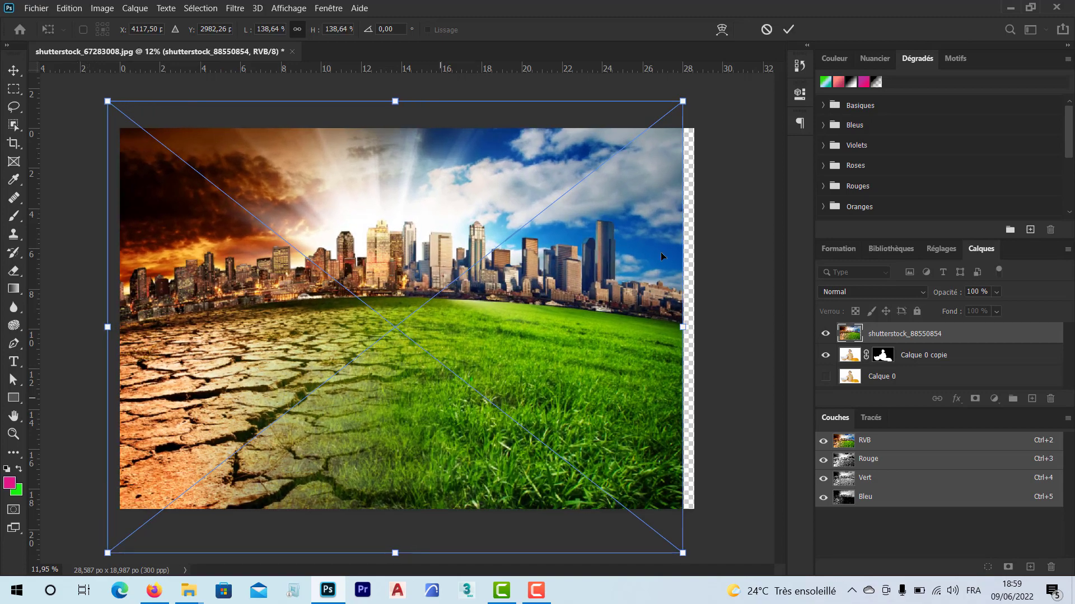
pyautogui.moveTo(683, 101)
pyautogui.mouseDown()
pyautogui.moveTo(709, 93)
pyautogui.moveTo(699, 88)
pyautogui.mouseUp()
pyautogui.moveTo(610, 264); pyautogui.dragTo(614, 274)
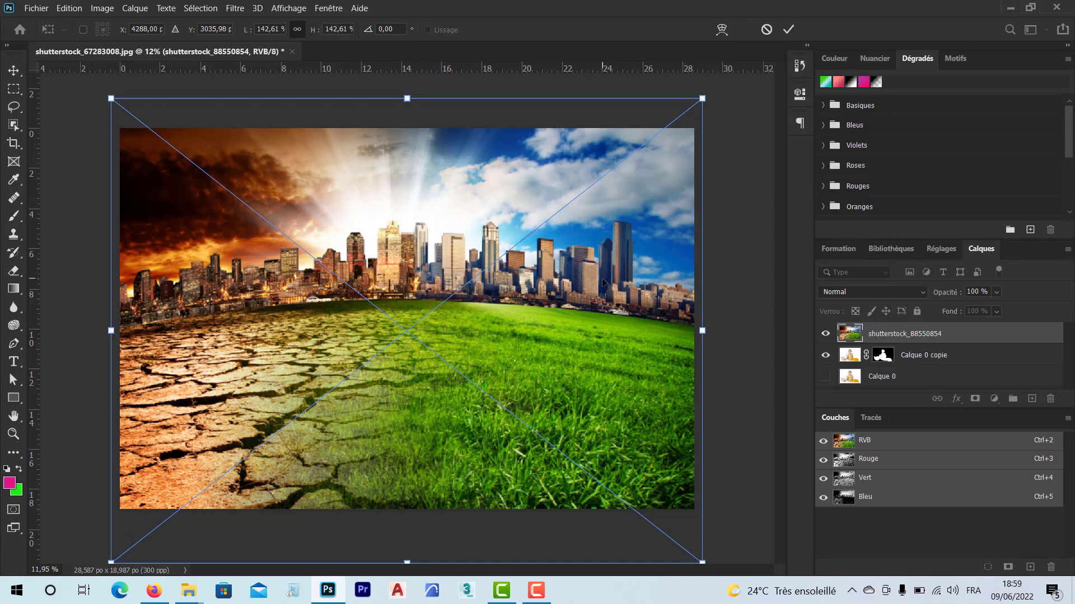
pyautogui.press('Return')
pyautogui.press('b')
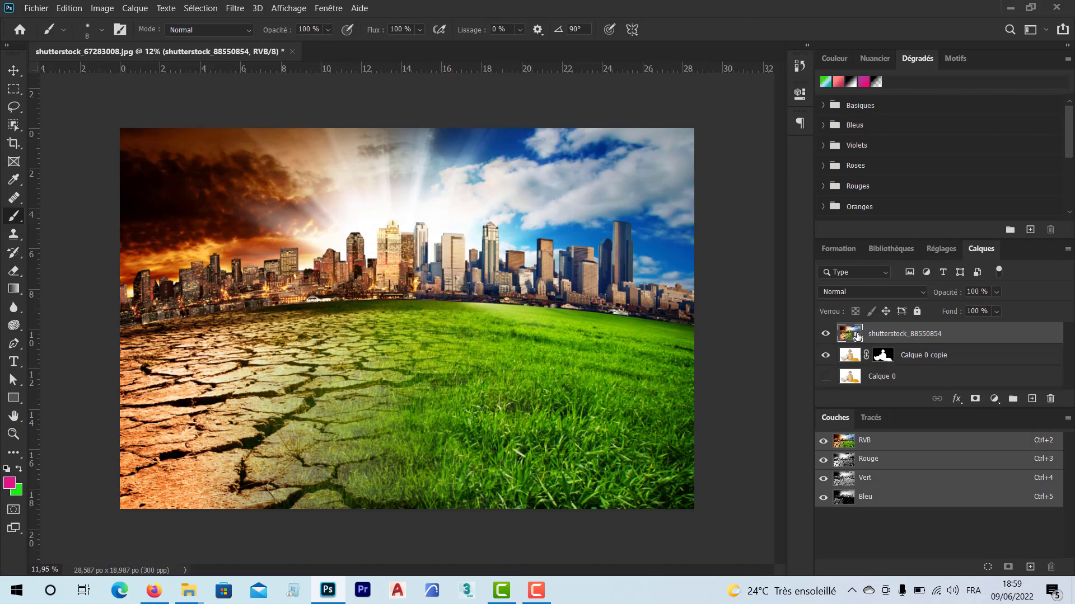
pyautogui.moveTo(856, 336); pyautogui.dragTo(877, 384)
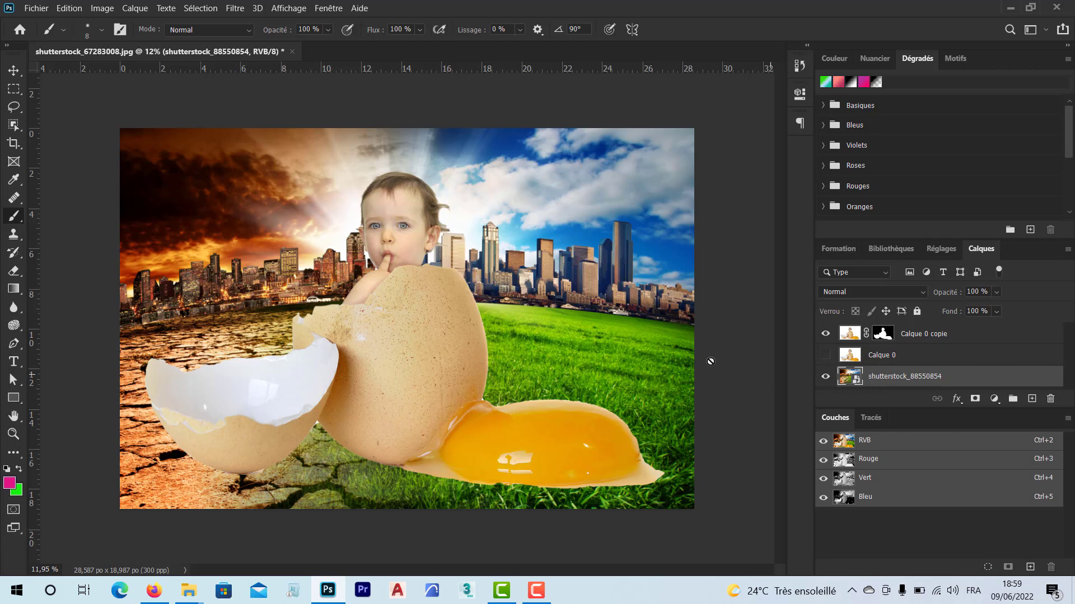
# Paint black on the Calque 0 copie mask with a soft 771 px brush along the spilled yolk's edges to blend them into the grass.
pyautogui.click(883, 335)
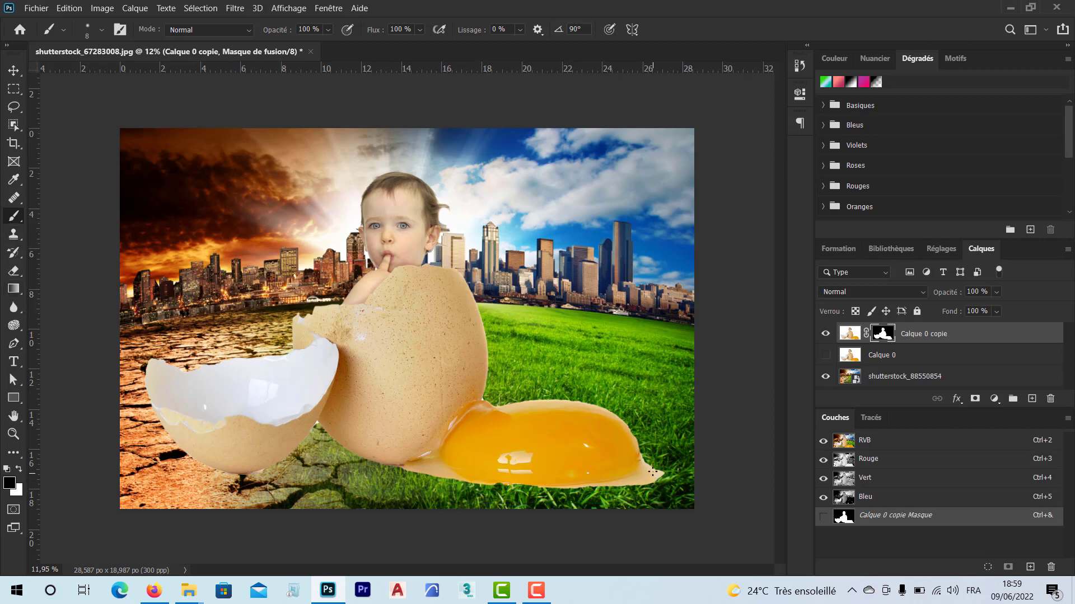
pyautogui.keyDown('alt'); pyautogui.rightClick(382, 350); pyautogui.keyUp('alt')
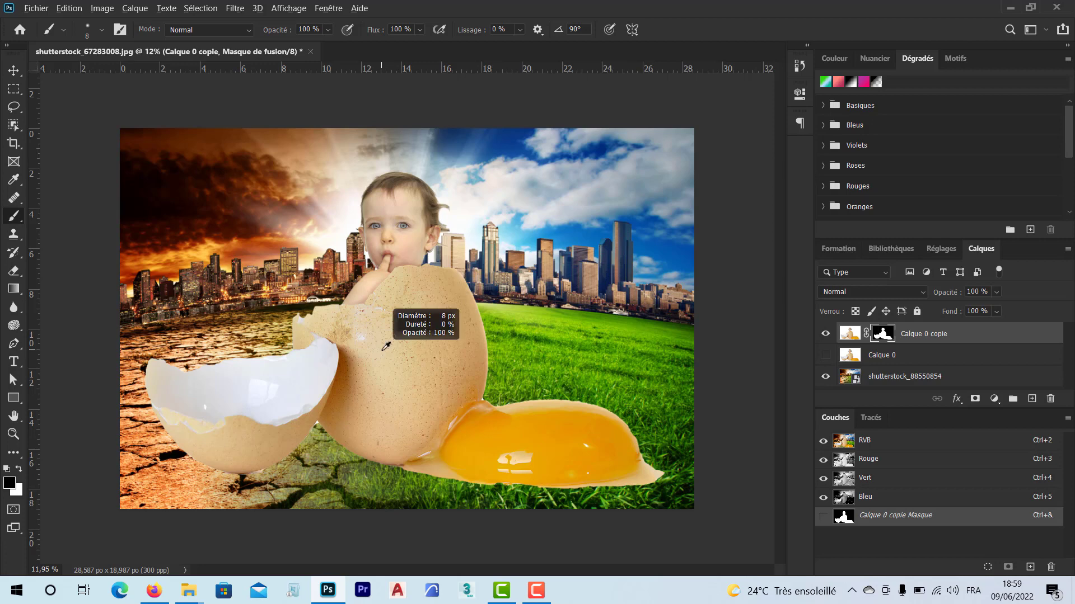
pyautogui.moveTo(404, 356); pyautogui.dragTo(420, 368)
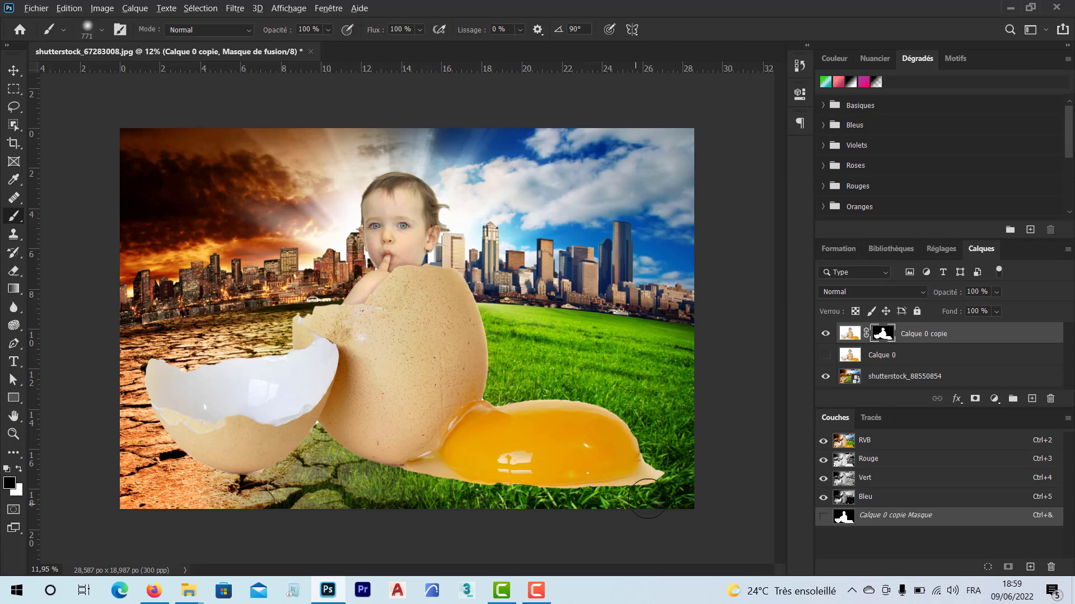
pyautogui.moveTo(661, 483)
pyautogui.mouseDown()
pyautogui.moveTo(656, 496)
pyautogui.moveTo(668, 464)
pyautogui.moveTo(660, 441)
pyautogui.mouseUp()
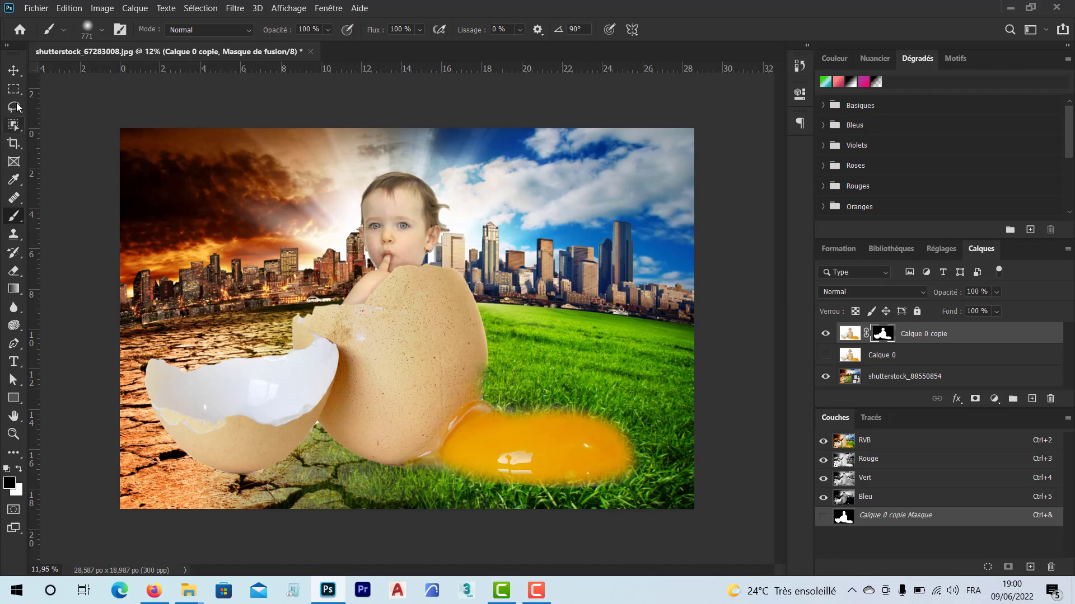
# Show the original Calque 0 layer and select it together with Calque 0 copie.
pyautogui.click(14, 70)
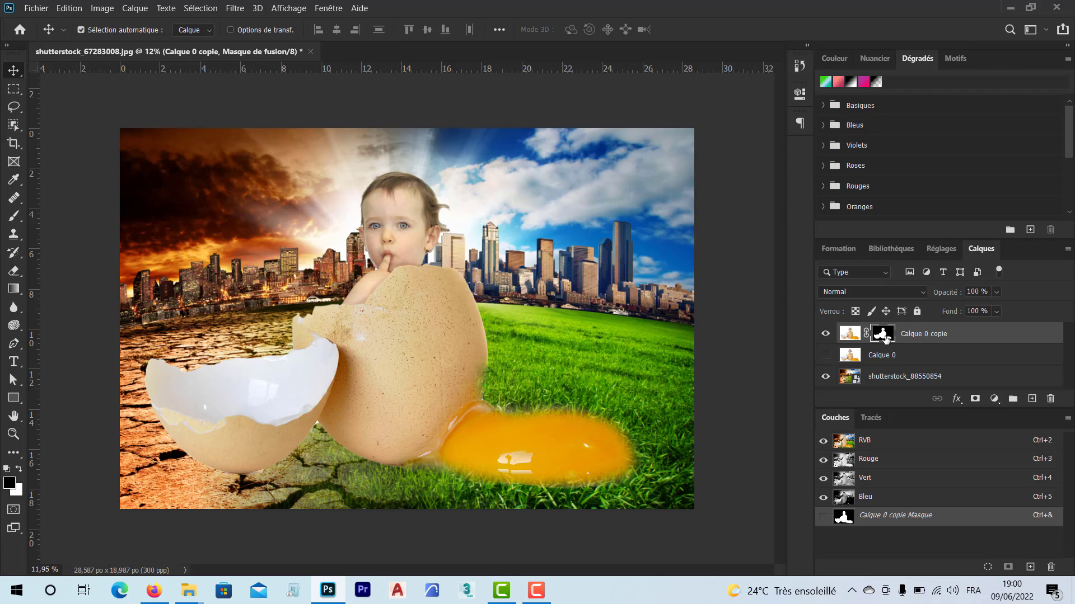
pyautogui.rightClick(886, 337)
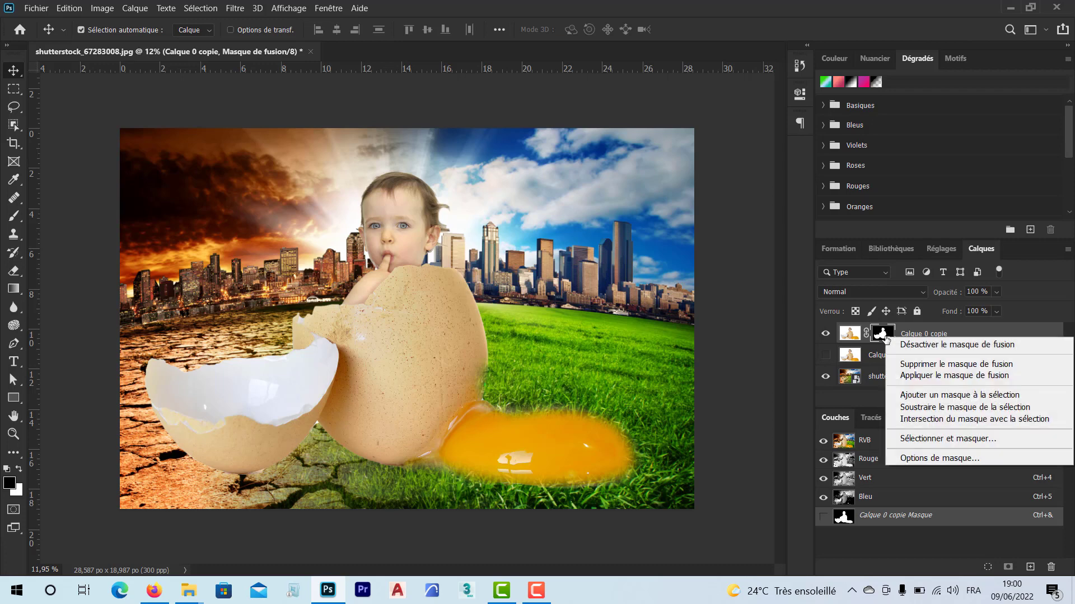
pyautogui.click(875, 336)
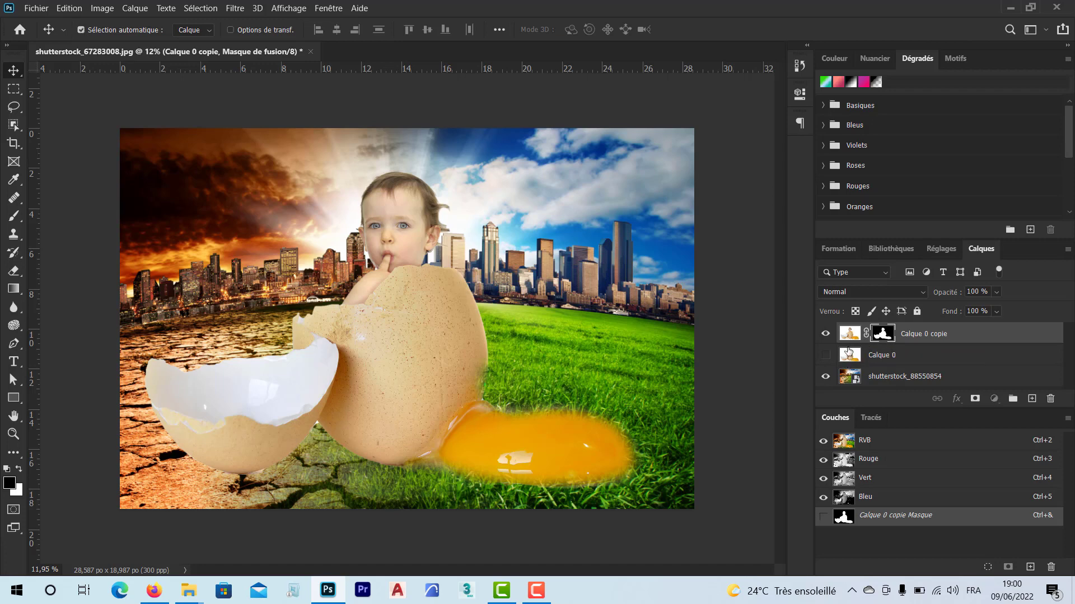
pyautogui.click(828, 360)
pyautogui.keyDown('shift'); pyautogui.click(144, 173); pyautogui.keyUp('shift')
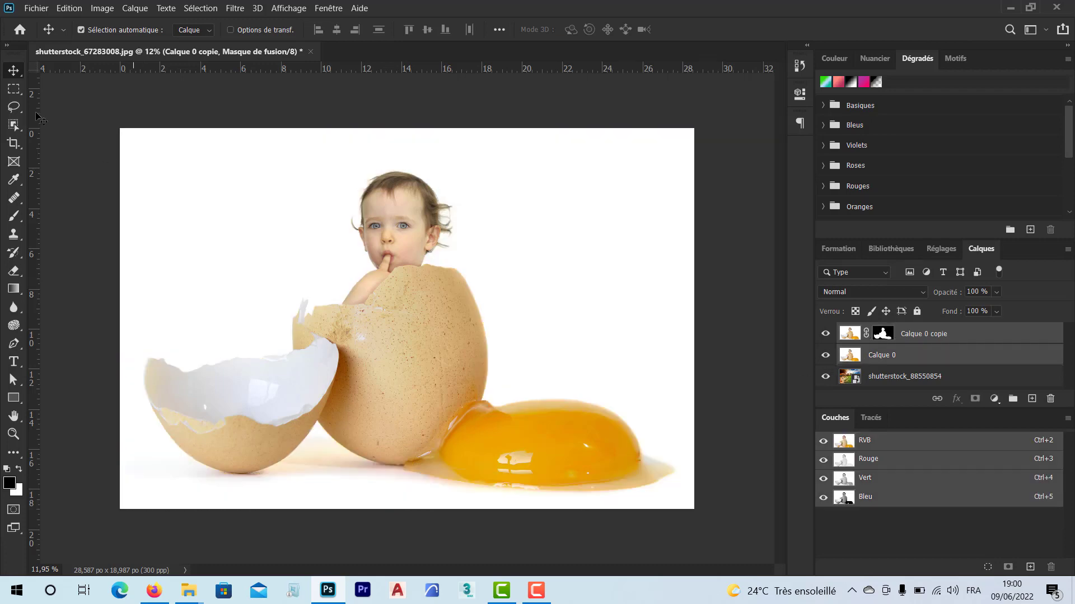
# Hide the original Calque 0 layer and toggle the cityscape layer off and on to view the cutout by itself.
pyautogui.click(826, 357)
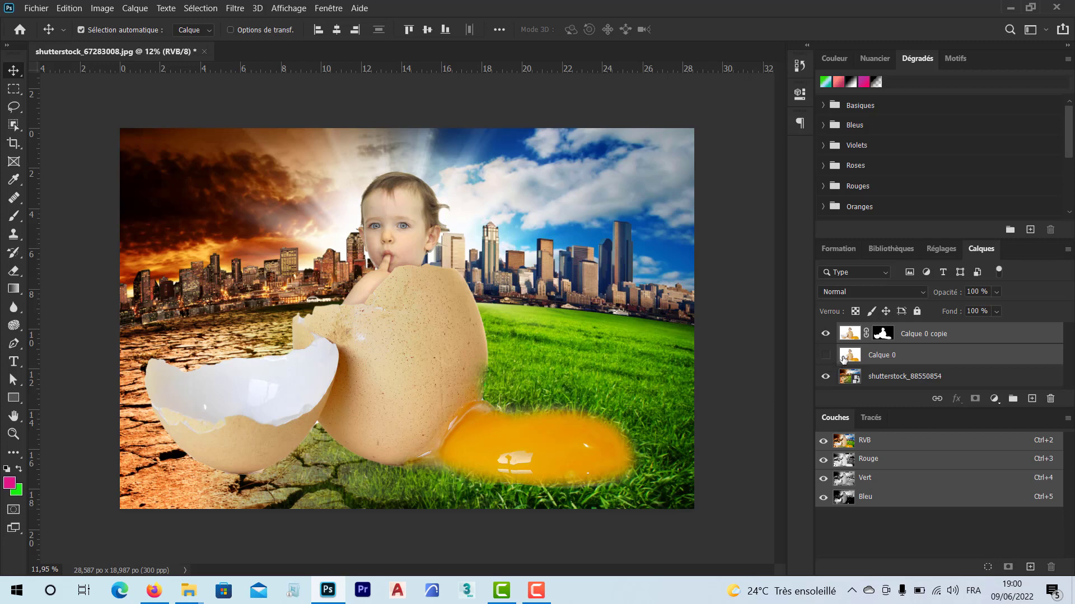
pyautogui.click(826, 377)
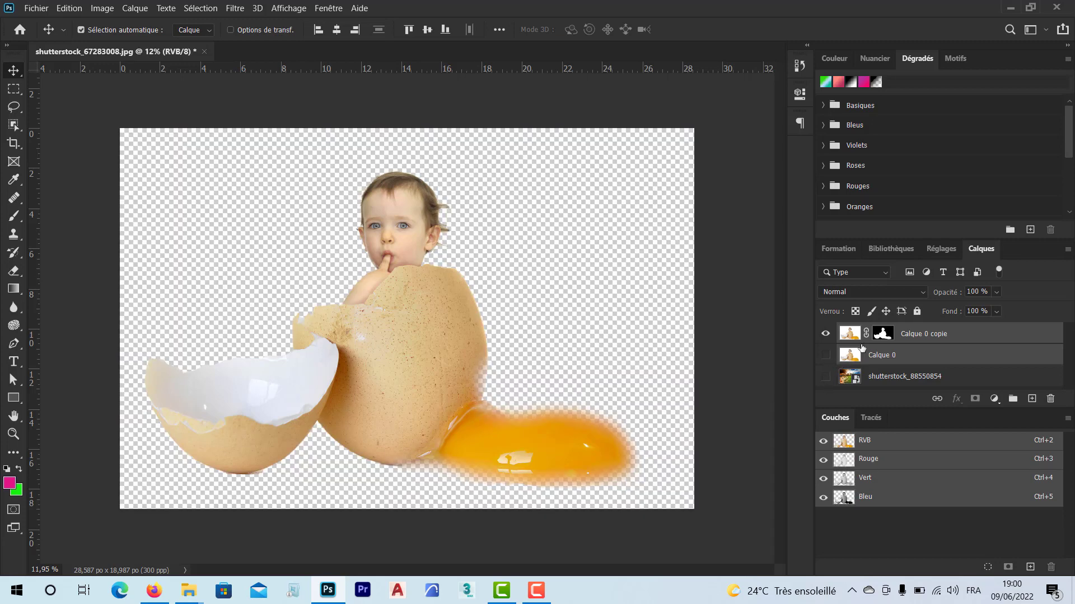
pyautogui.click(826, 377)
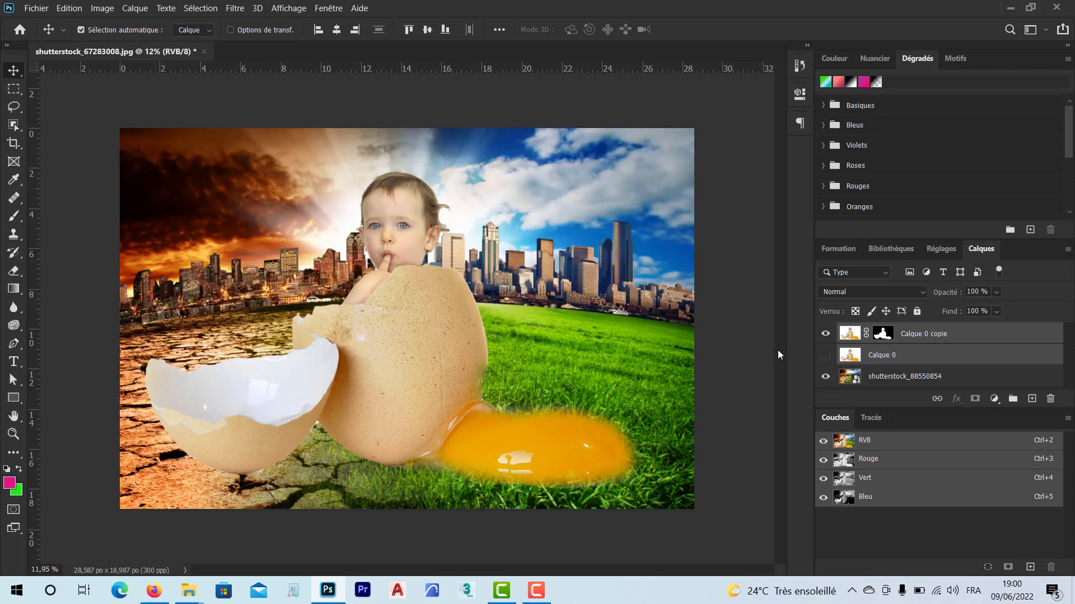
# Save the composite on the computer's desktop (Bureau) as a Photoshop file named "baby egg", with layers and maximised compatibility.
pyautogui.click(37, 9)
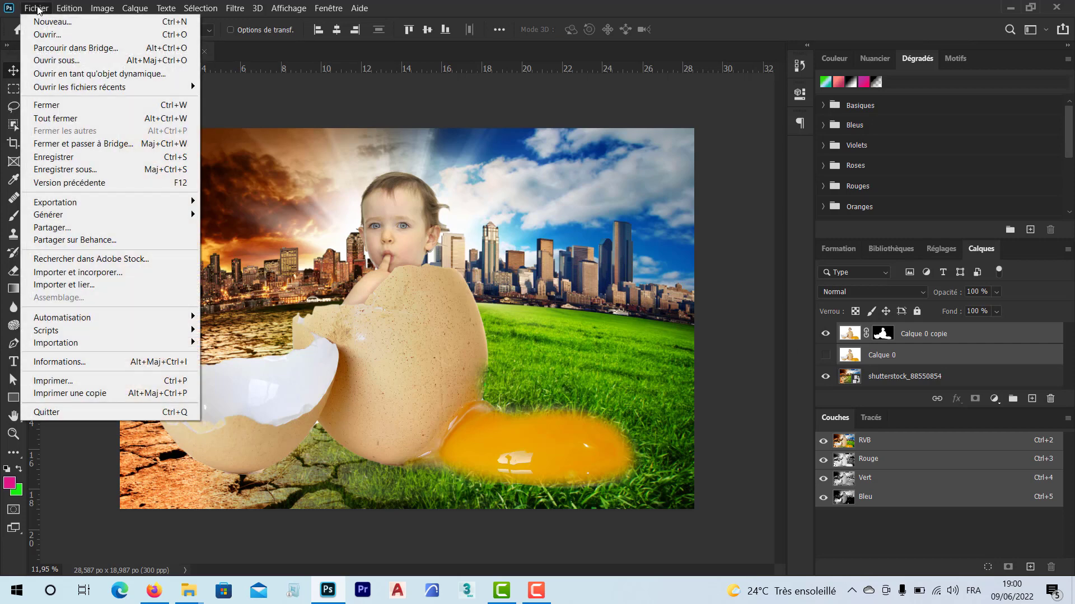
pyautogui.click(101, 170)
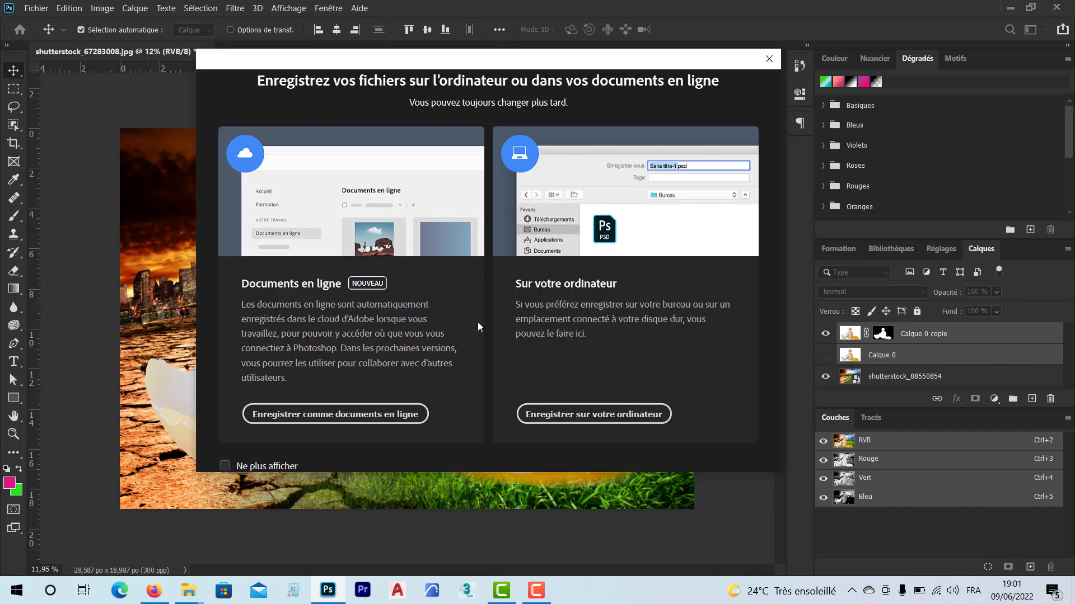
pyautogui.click(568, 417)
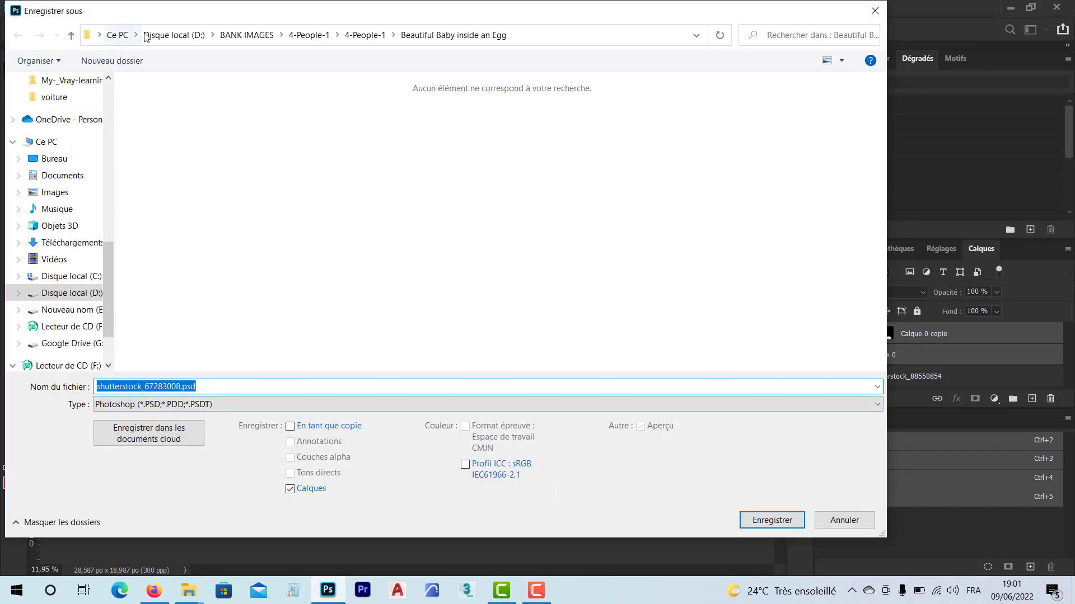
pyautogui.click(50, 160)
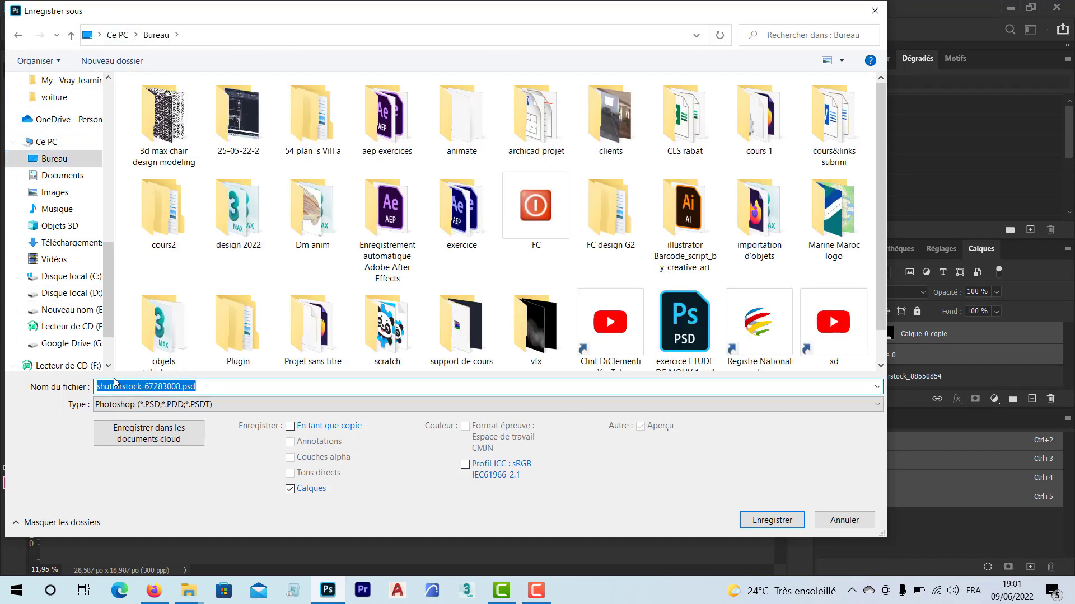
pyautogui.write('egg baby')
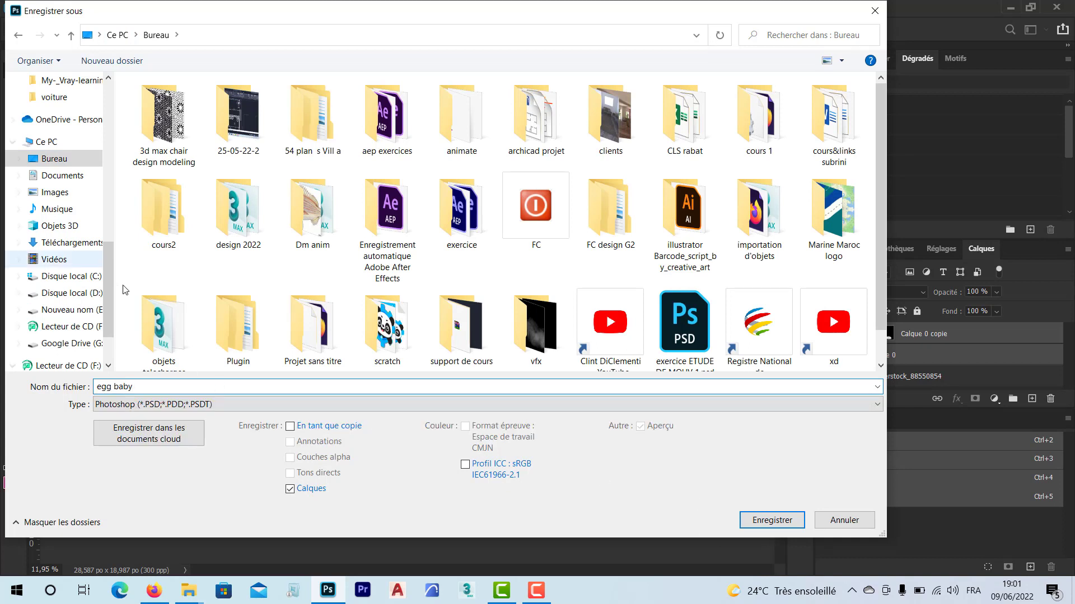
pyautogui.doubleClick(103, 386)
pyautogui.press('BackSpace')
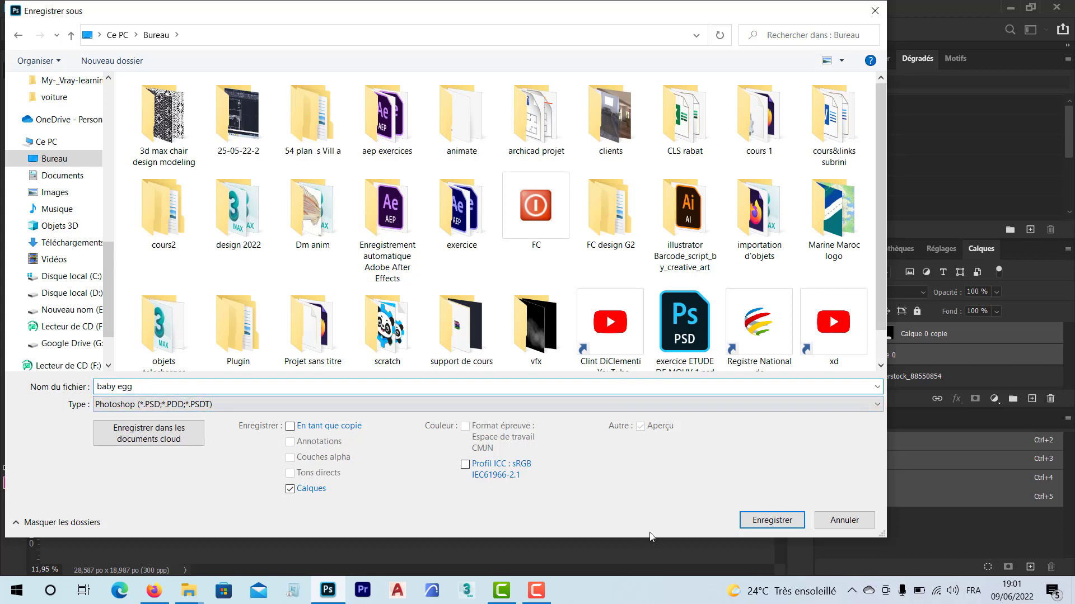
pyautogui.click(768, 523)
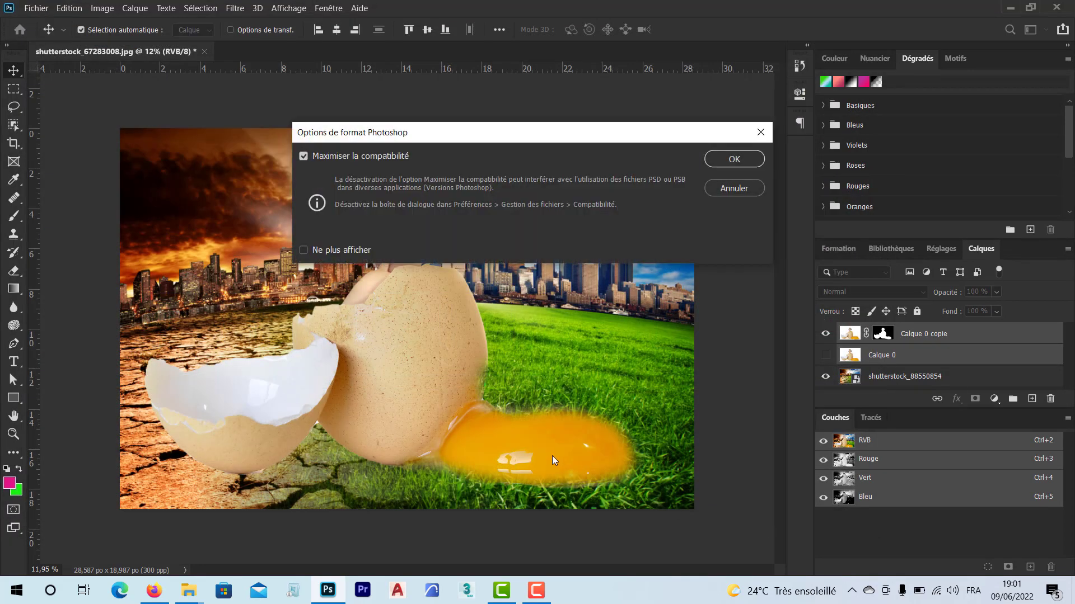
pyautogui.click(758, 160)
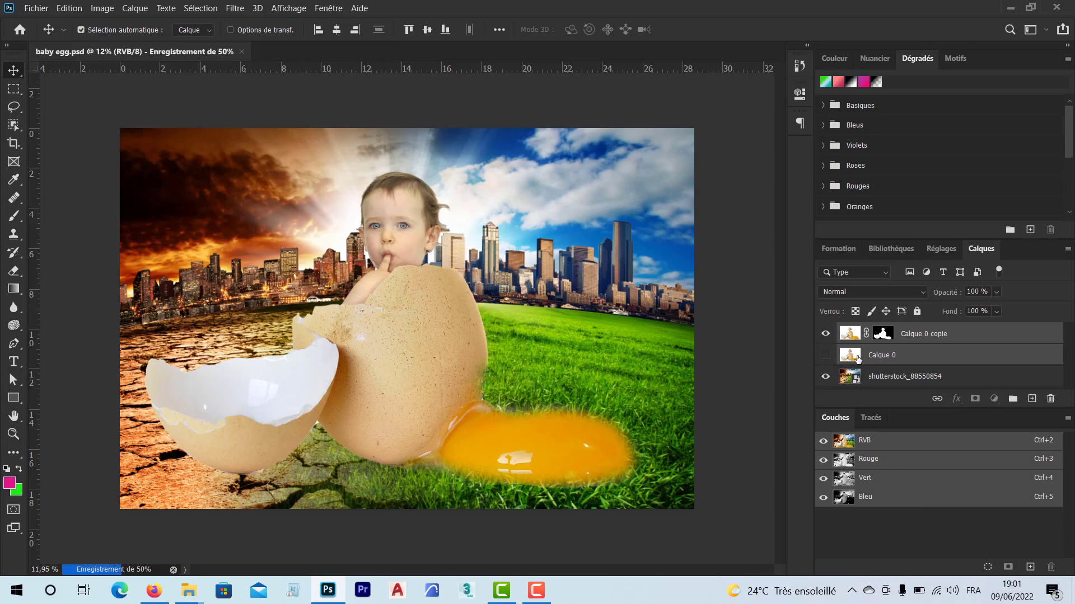
# Disable the layer mask on Calque 0 copie to view the unmasked image, and undo that change.
pyautogui.click(903, 360)
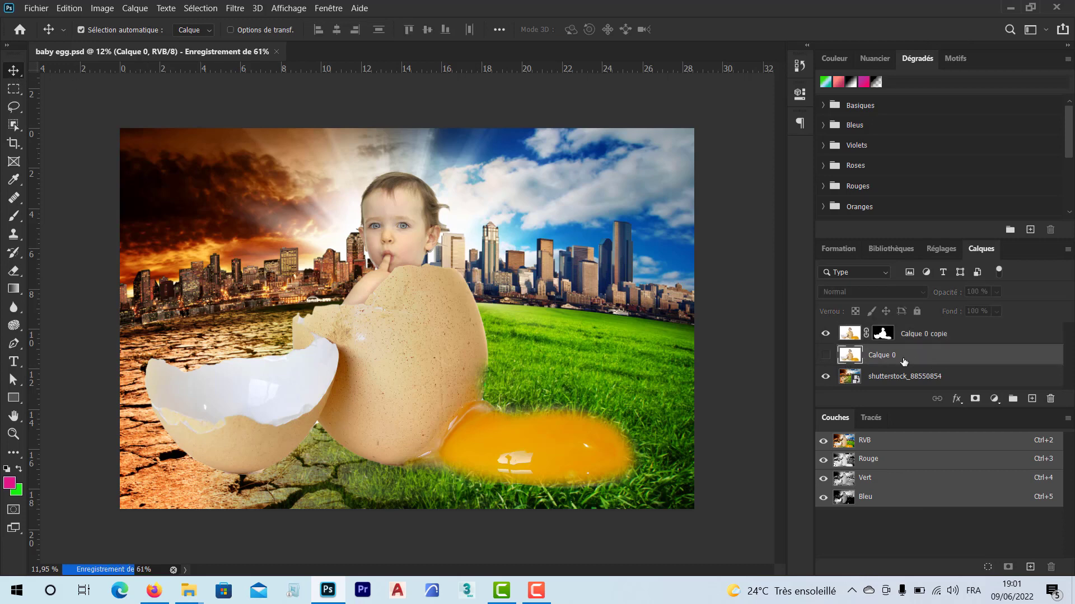
pyautogui.click(850, 336)
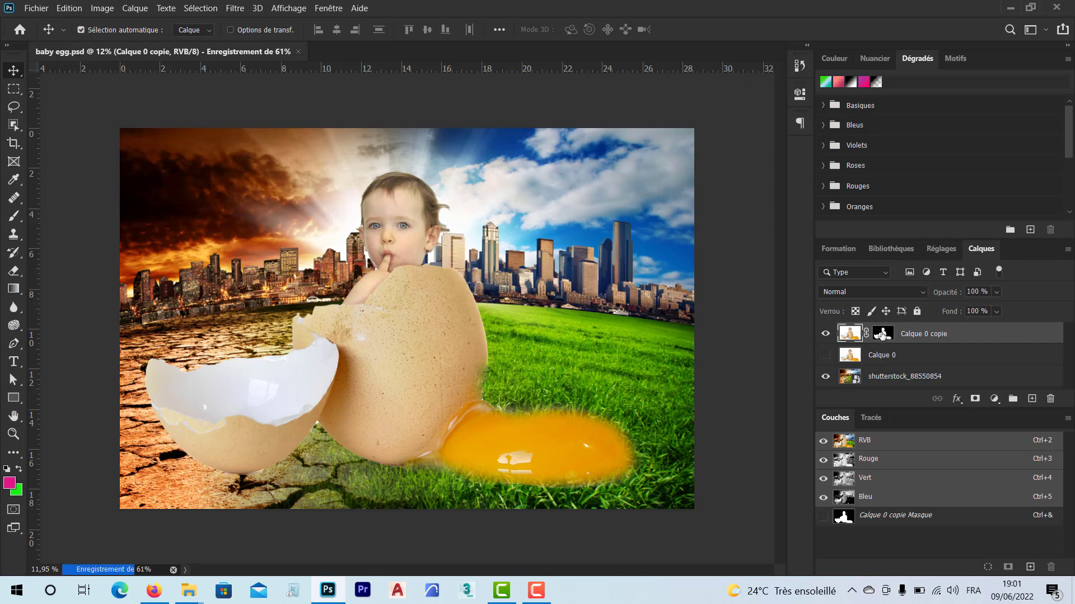
pyautogui.keyDown('shift'); pyautogui.click(882, 335); pyautogui.keyUp('shift')
pyautogui.keyDown('shift'); pyautogui.click(882, 335); pyautogui.keyUp('shift')
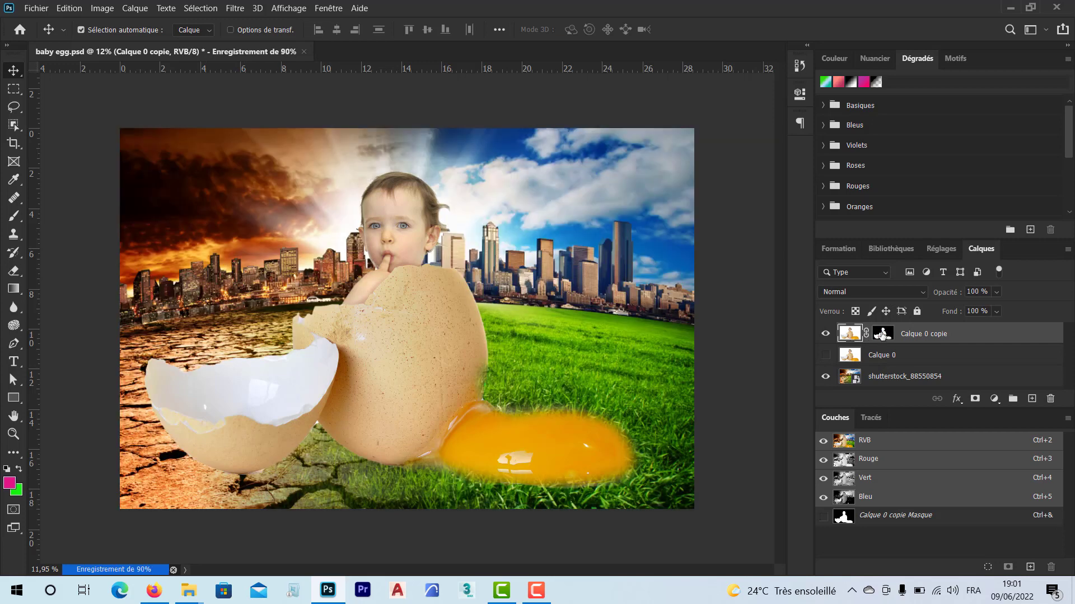
pyautogui.rightClick(883, 335)
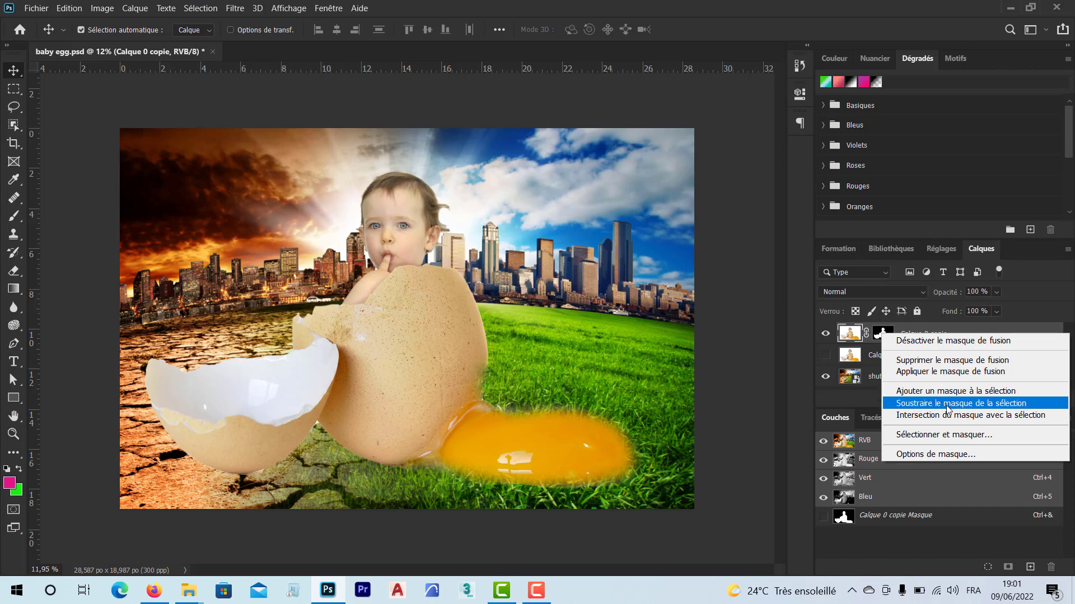
pyautogui.click(949, 343)
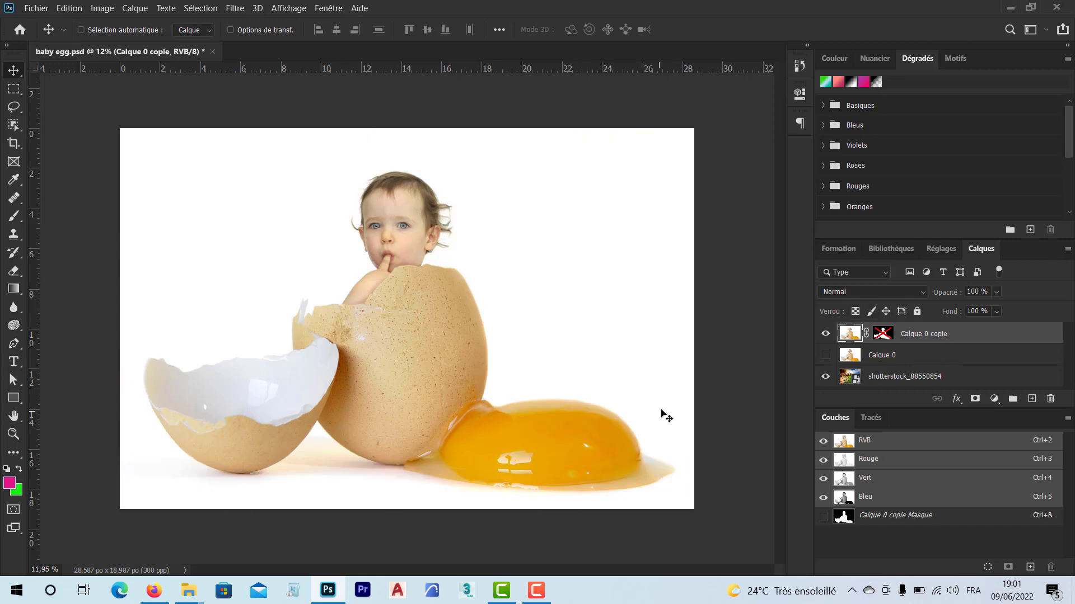
pyautogui.hotkey('ctrl', 'z')
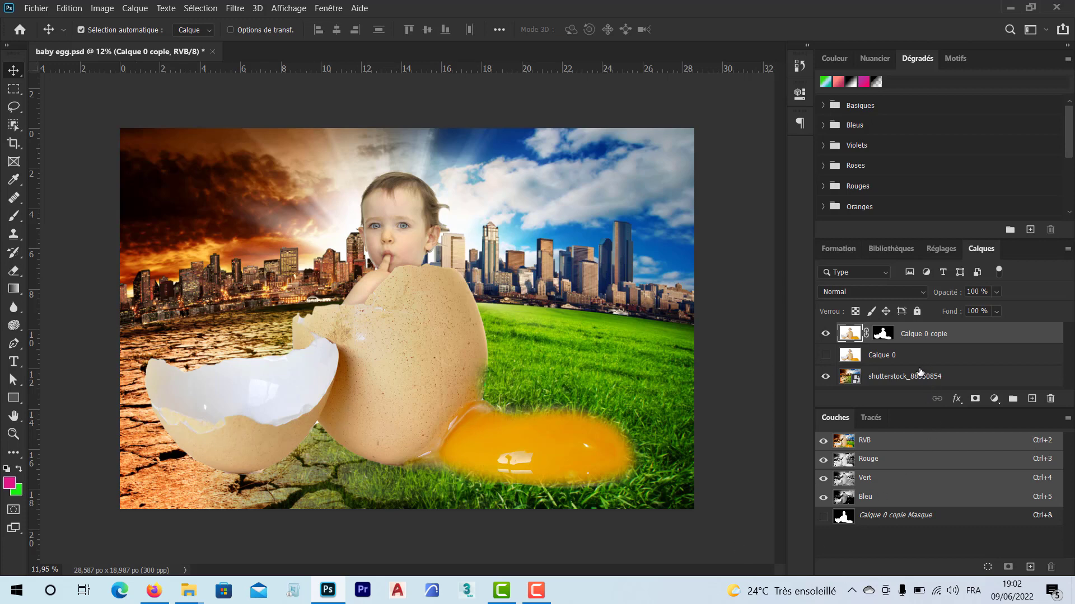
# Load the Calque 0 copie mask as a selection and create a new empty layer above that layer.
pyautogui.press('ctrl')
pyautogui.keyDown('ctrl'); pyautogui.click(885, 340); pyautogui.keyUp('ctrl')
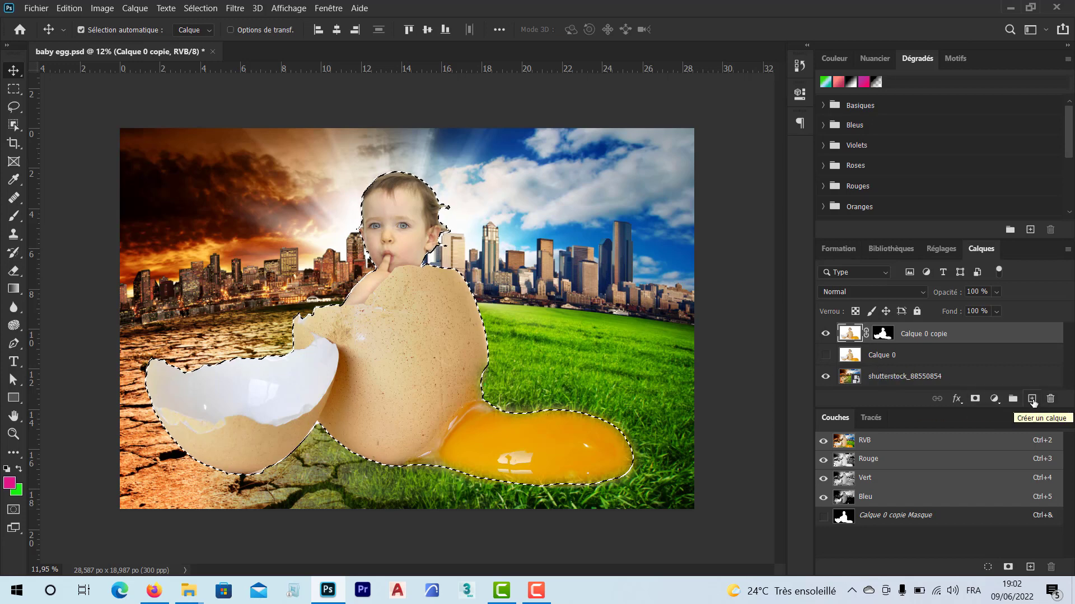
pyautogui.click(1032, 399)
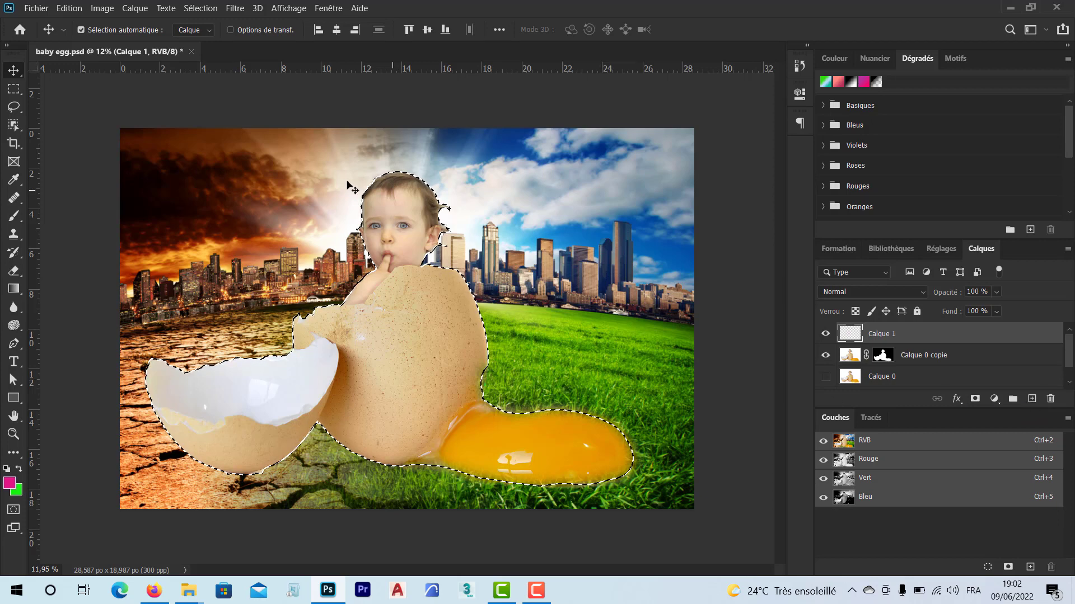
# Set the foreground colour to grey 807c7e and fill the selected silhouette with it on the new layer.
pyautogui.click(9, 485)
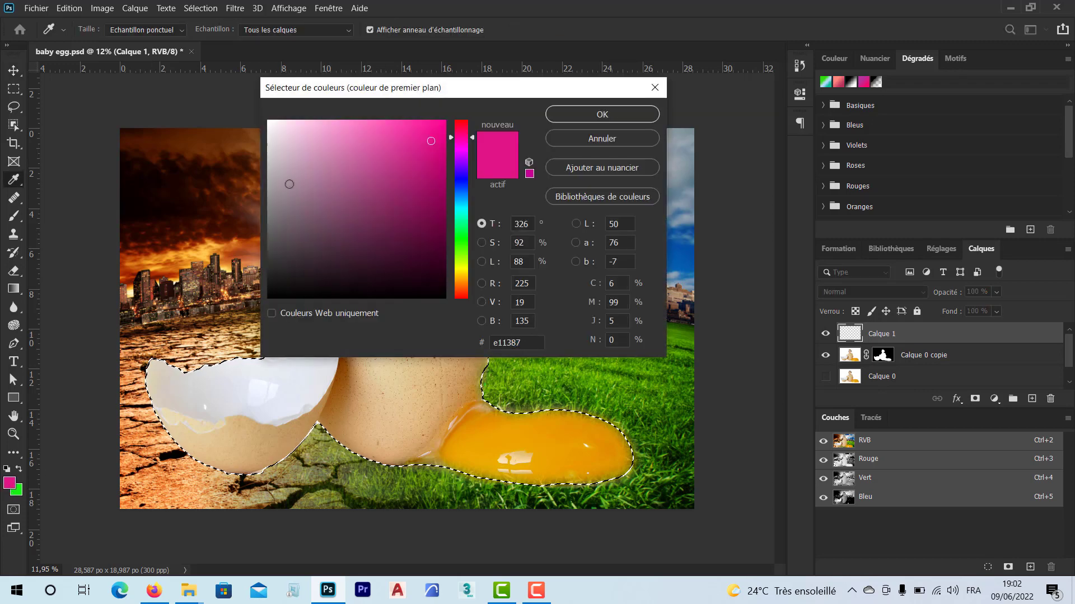
pyautogui.click(274, 209)
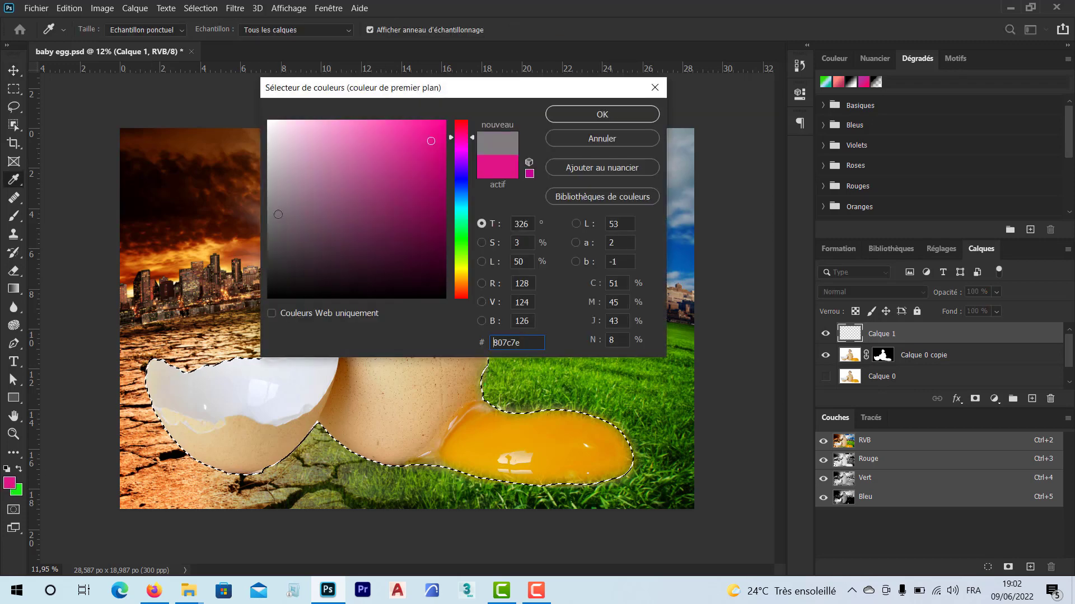
pyautogui.click(565, 119)
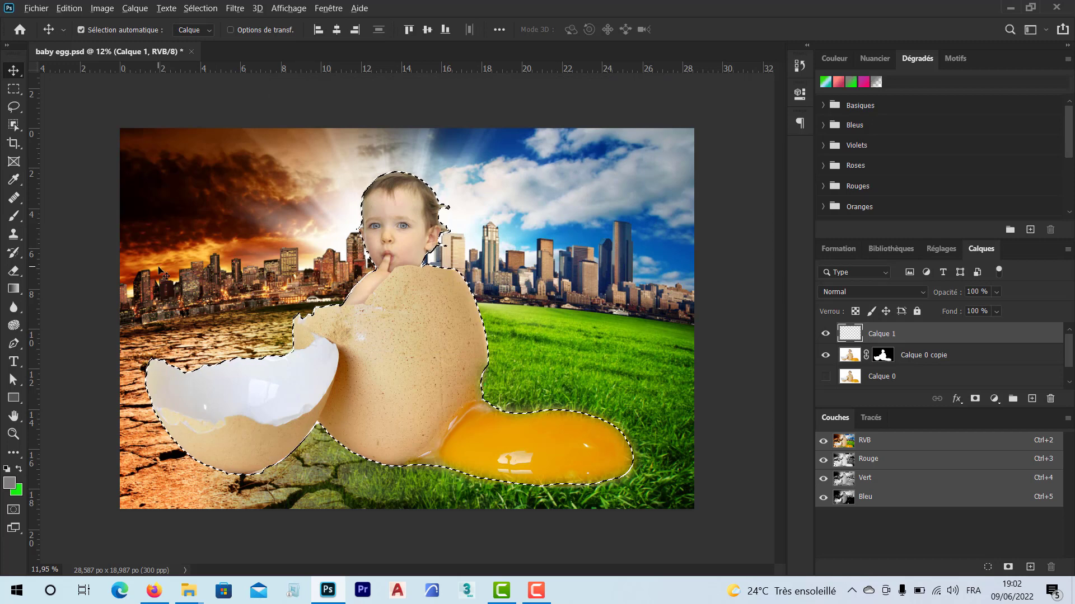
pyautogui.hotkey('alt', 'BackSpace')
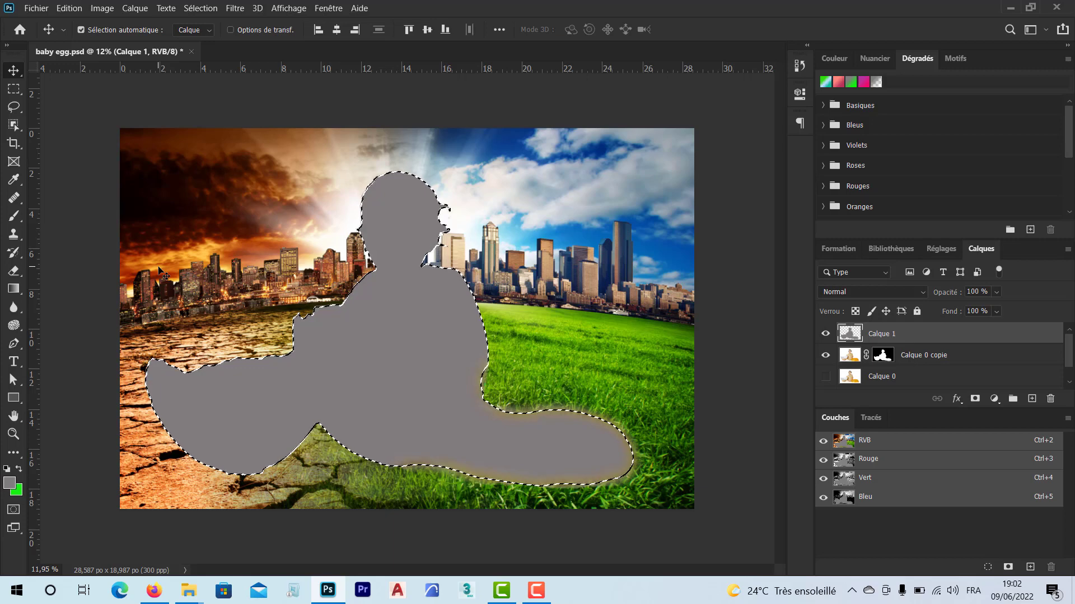
# Fill the silhouette with the green background colour, refill it with the grey foreground colour, and deselect.
pyautogui.press('ctrl')
pyautogui.hotkey('ctrl', 'BackSpace')
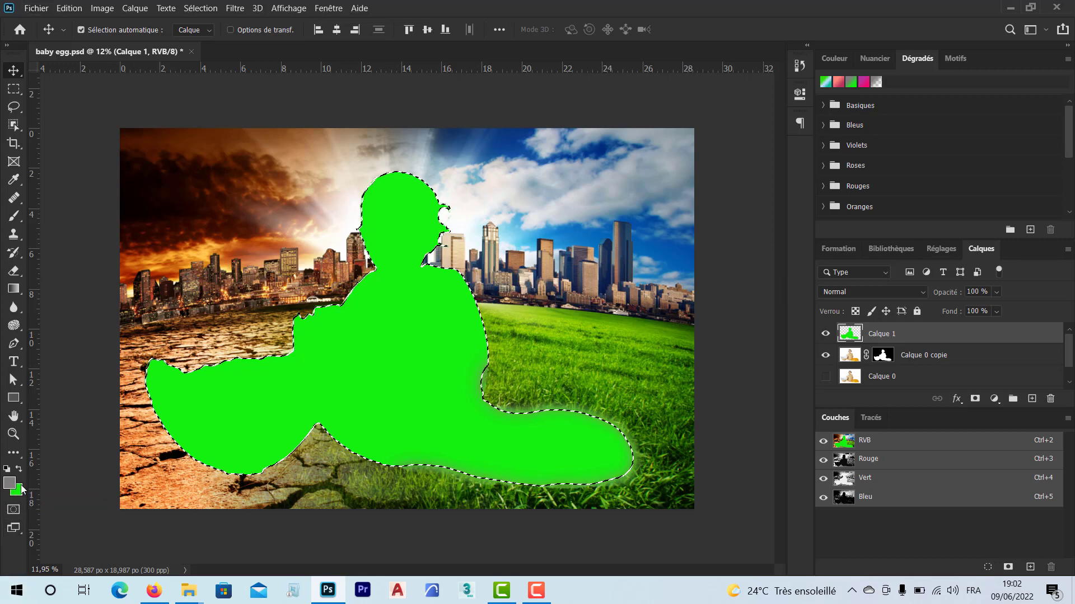
pyautogui.hotkey('alt', 'BackSpace')
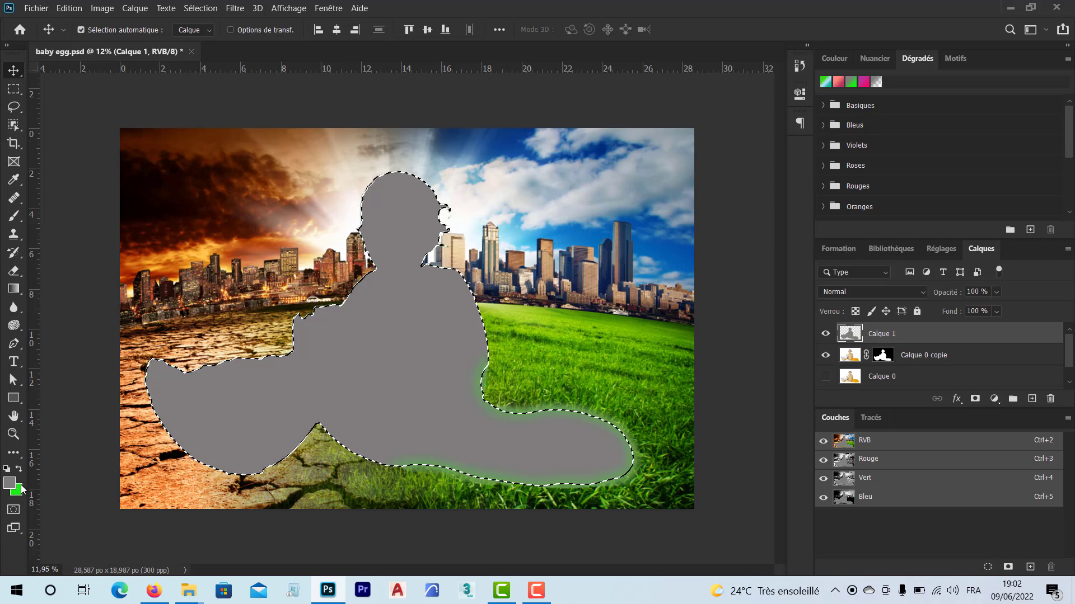
pyautogui.hotkey('ctrl', 'd')
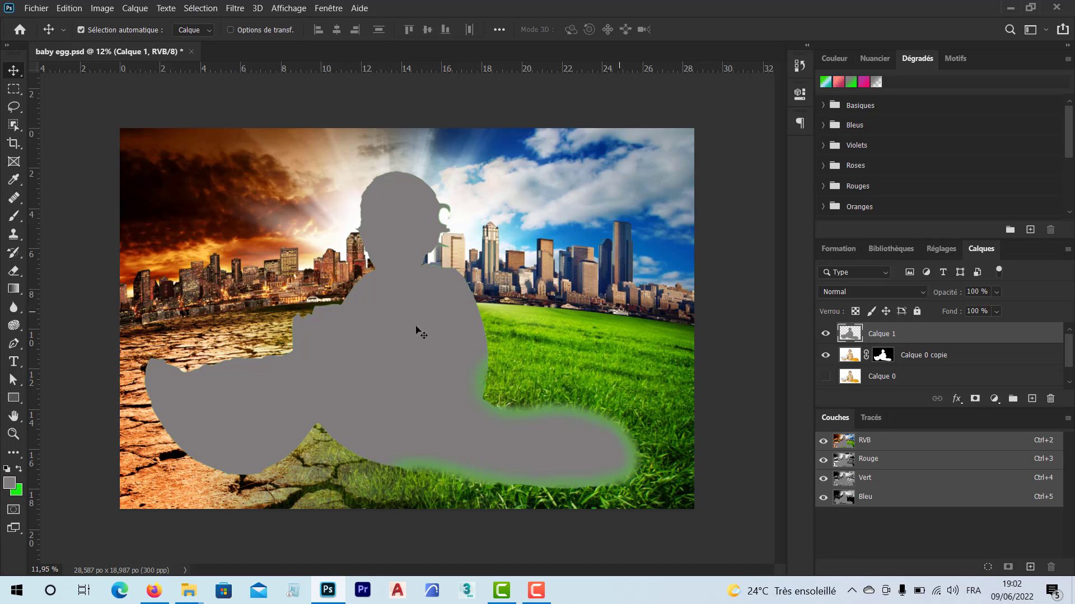
# Apply a Perspective transformation to the grey silhouette on Calque 1, moving its upper corners inward so that its top edge is narrower.
pyautogui.press('ctrl')
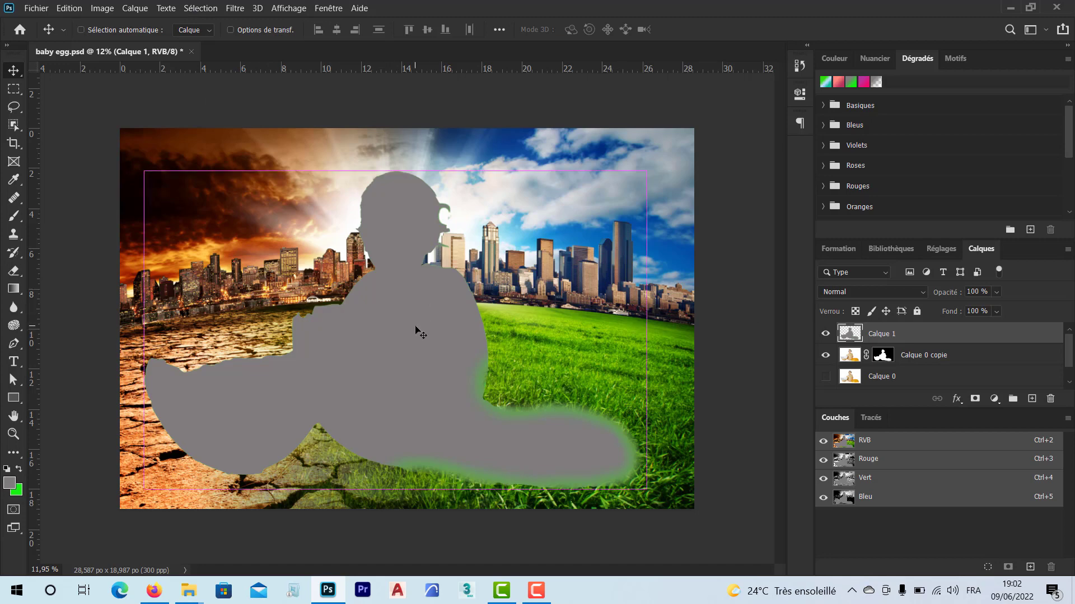
pyautogui.hotkey('ctrl', 't')
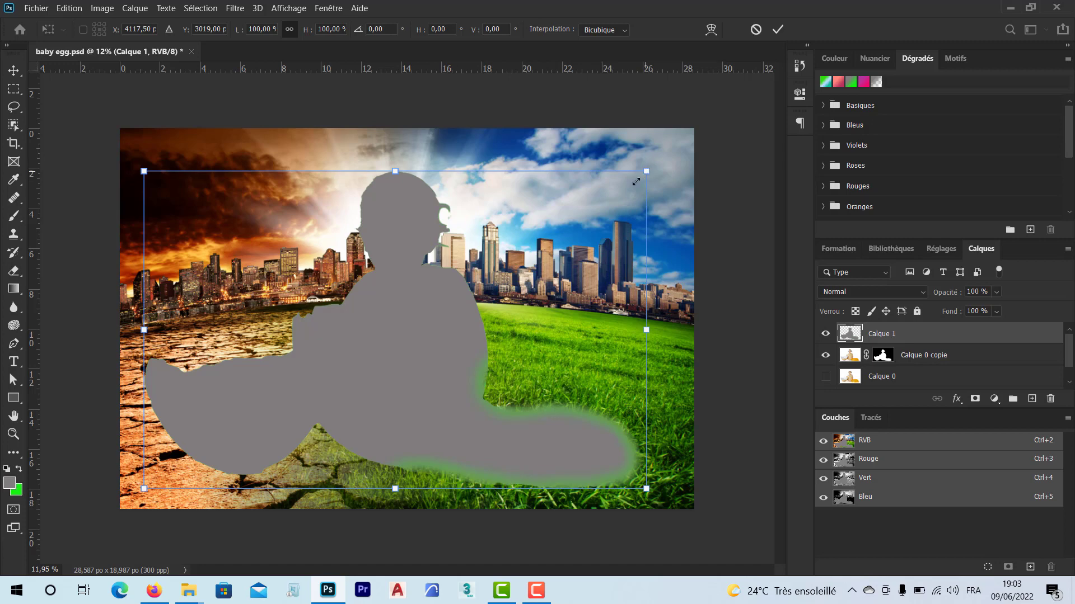
pyautogui.moveTo(636, 182)
pyautogui.mouseDown()
pyautogui.moveTo(591, 239)
pyautogui.moveTo(629, 188)
pyautogui.moveTo(617, 190)
pyautogui.mouseUp()
pyautogui.hotkey('ctrl', 'z')
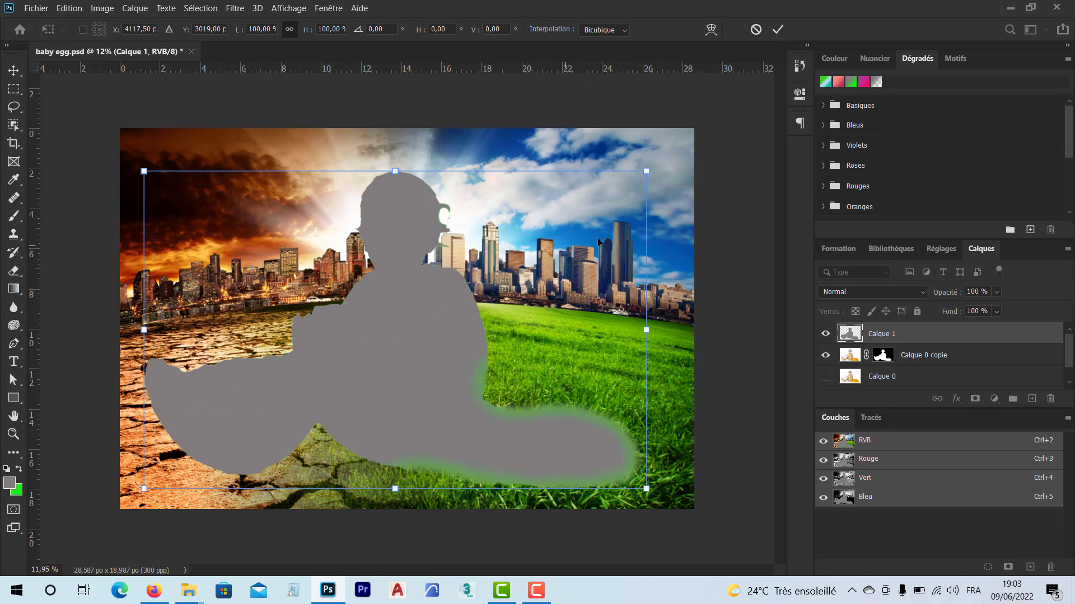
pyautogui.rightClick(564, 276)
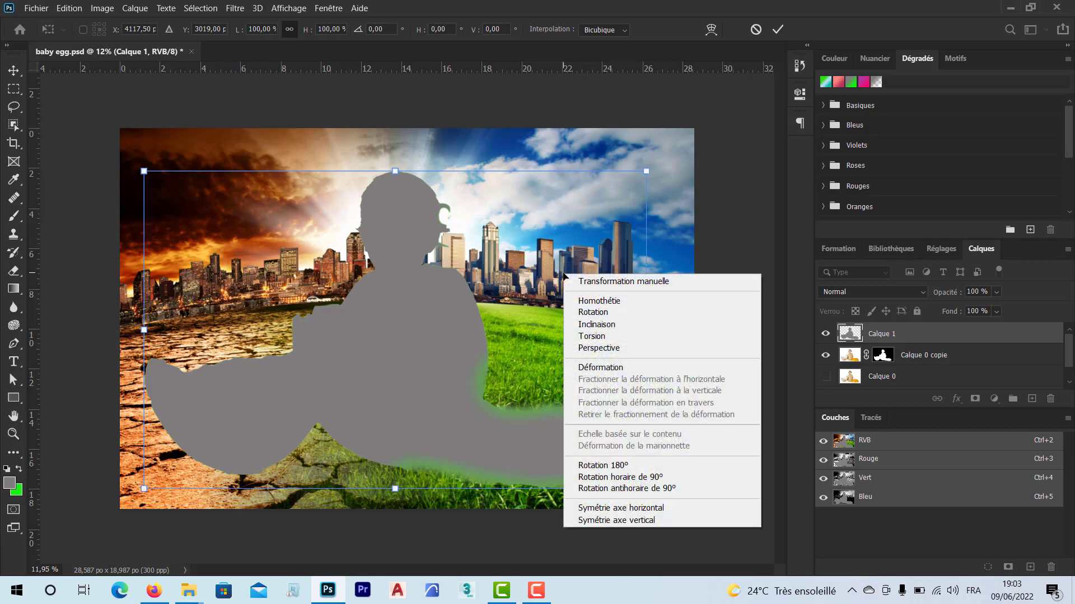
pyautogui.click(621, 349)
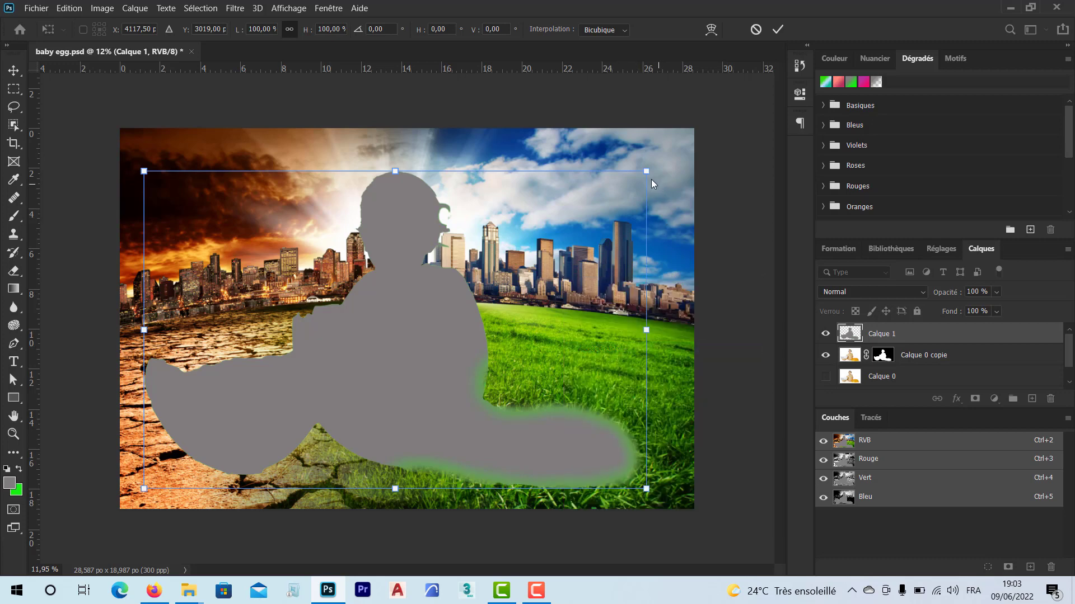
pyautogui.moveTo(647, 173); pyautogui.dragTo(549, 276)
pyautogui.moveTo(570, 236)
pyautogui.mouseDown()
pyautogui.moveTo(588, 188)
pyautogui.moveTo(557, 290)
pyautogui.moveTo(568, 221)
pyautogui.moveTo(560, 248)
pyautogui.mouseUp()
pyautogui.moveTo(149, 186); pyautogui.dragTo(171, 188)
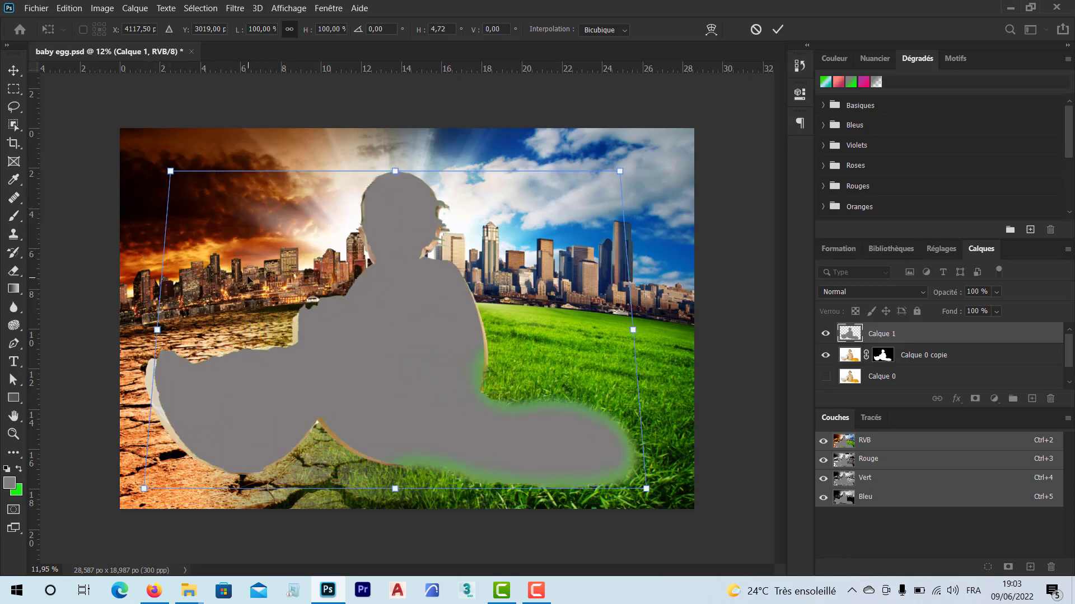
pyautogui.press('Return')
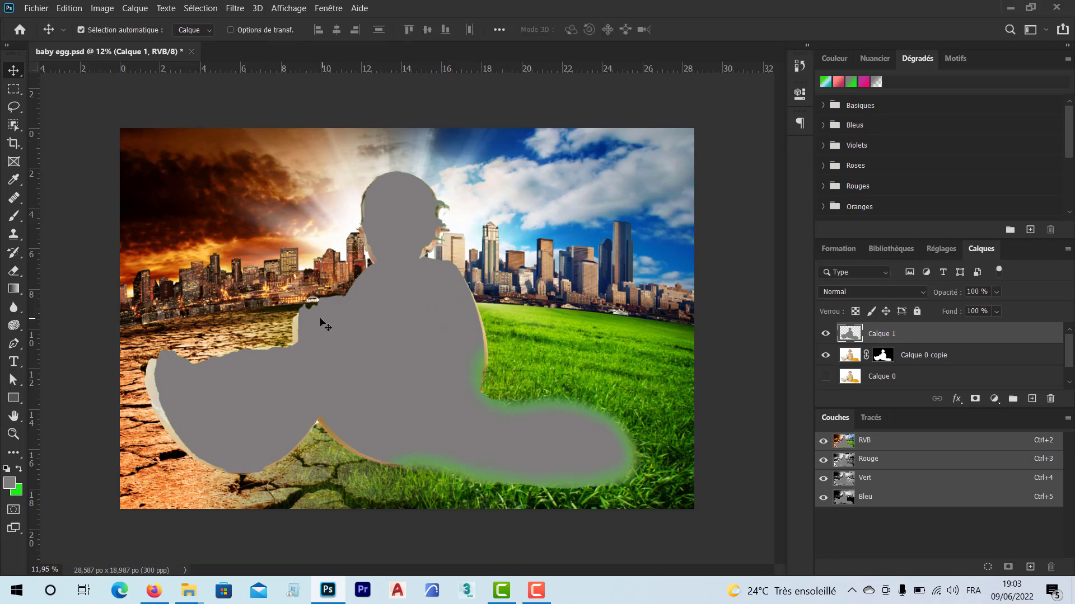
# Distort the grey silhouette with Free Transform, flipping its head end downward so that it lies on the ground beneath the eggshells and yolk.
pyautogui.hotkey('ctrl', 't')
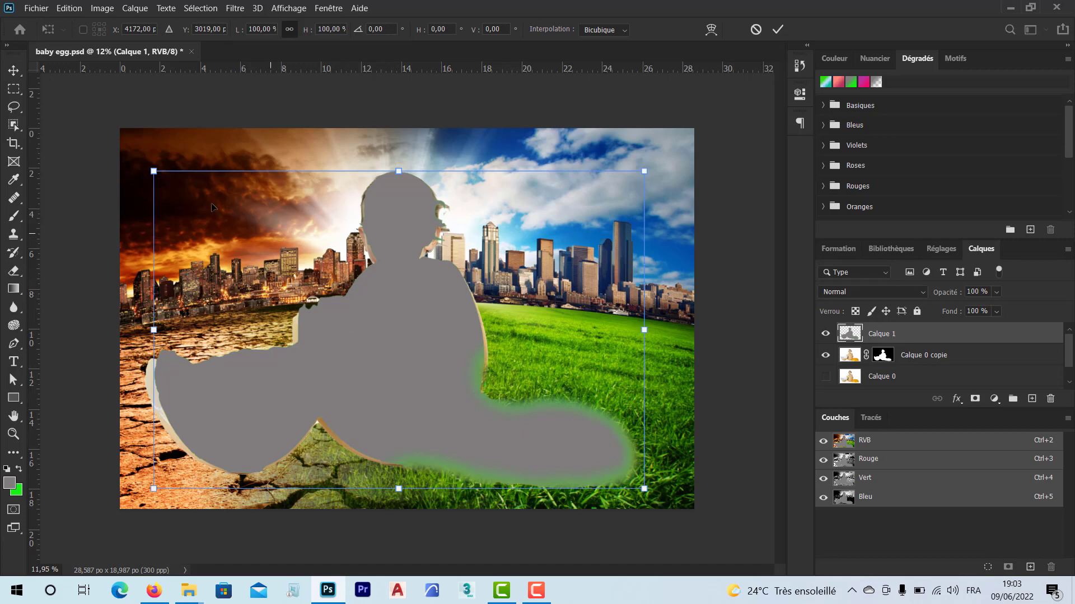
pyautogui.moveTo(155, 174); pyautogui.dragTo(169, 281)
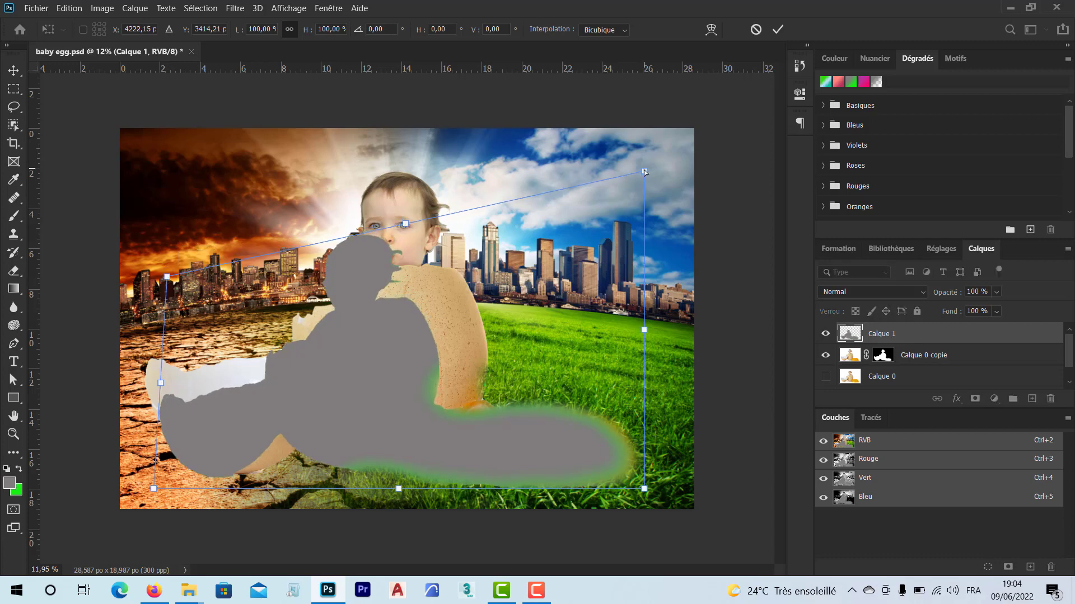
pyautogui.moveTo(644, 174); pyautogui.dragTo(556, 360)
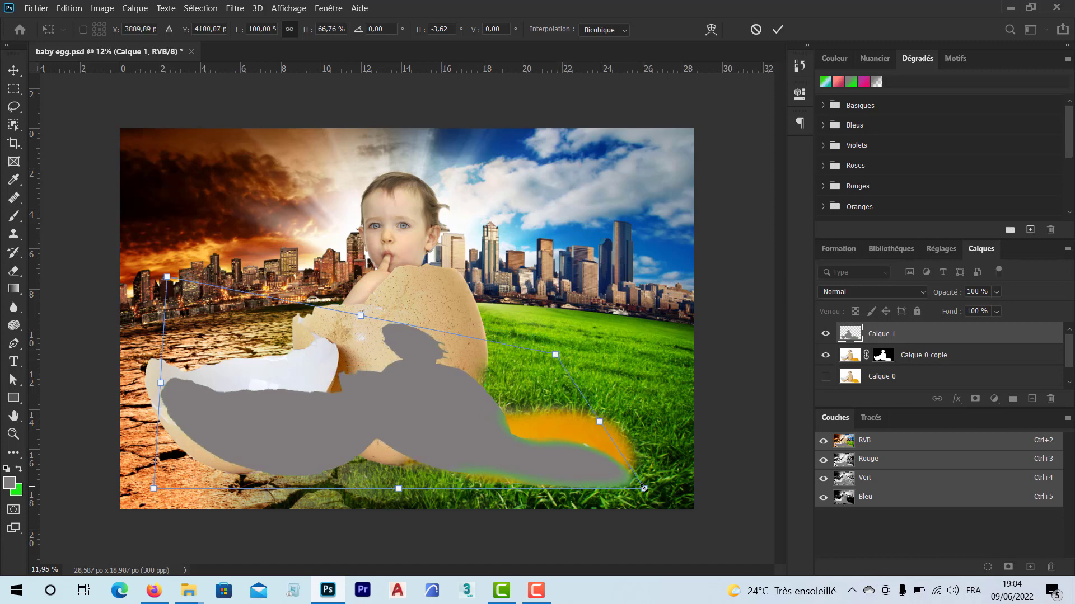
pyautogui.moveTo(644, 486); pyautogui.dragTo(625, 430)
pyautogui.moveTo(555, 354); pyautogui.dragTo(575, 509)
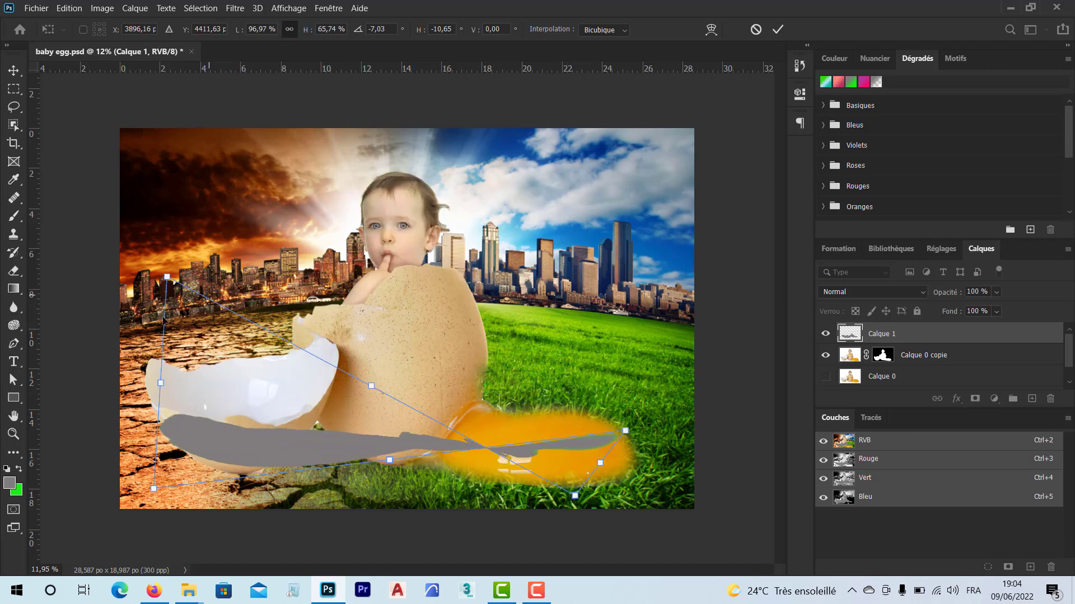
pyautogui.moveTo(154, 491); pyautogui.dragTo(163, 418)
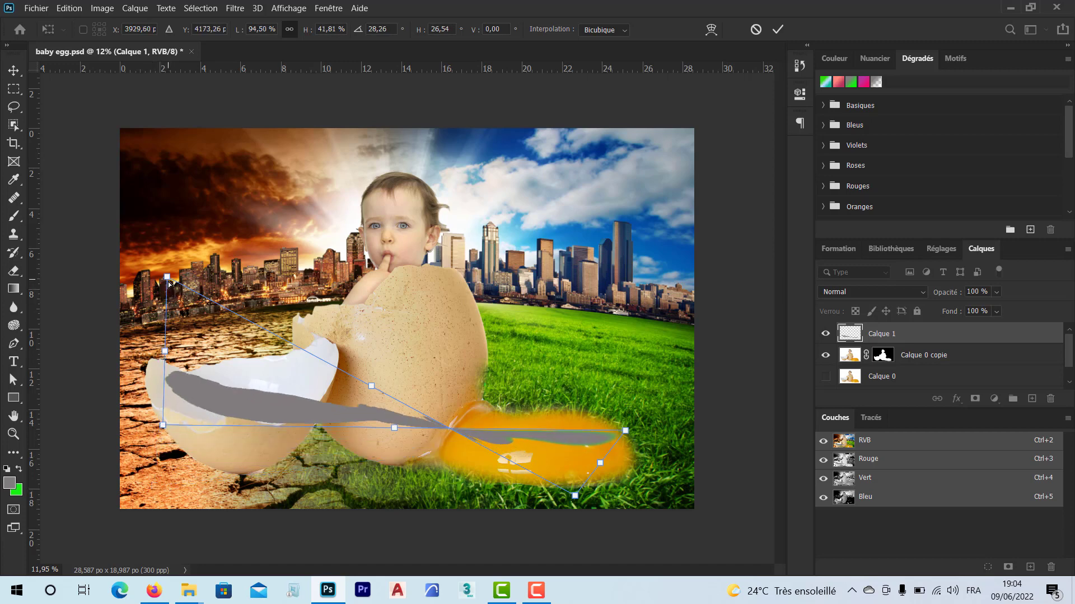
pyautogui.moveTo(169, 284); pyautogui.dragTo(138, 553)
pyautogui.moveTo(575, 496); pyautogui.dragTo(604, 545)
pyautogui.moveTo(460, 460); pyautogui.dragTo(457, 498)
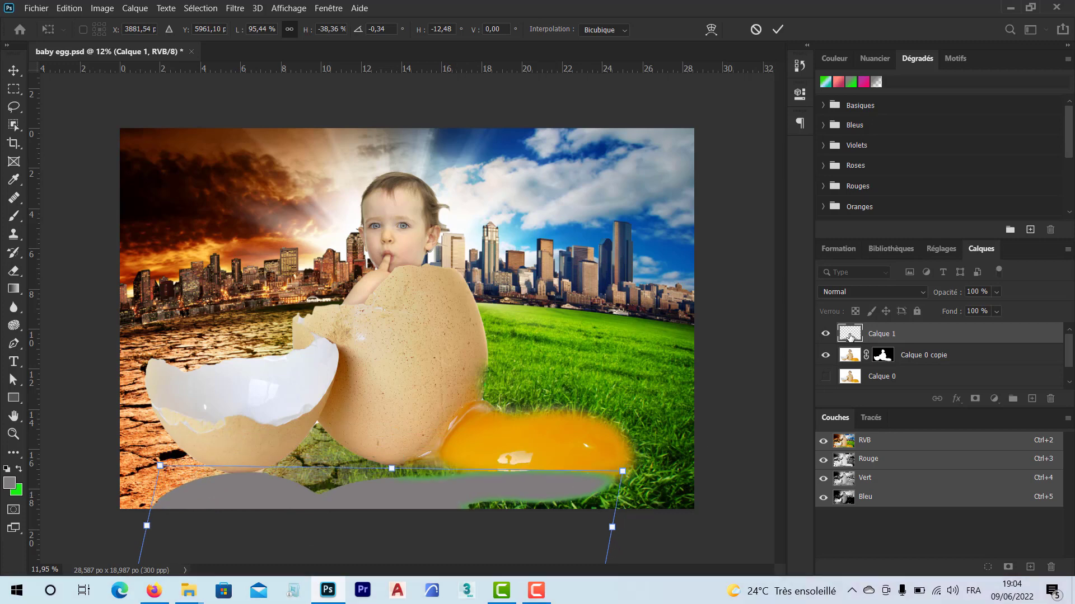
pyautogui.press('Return')
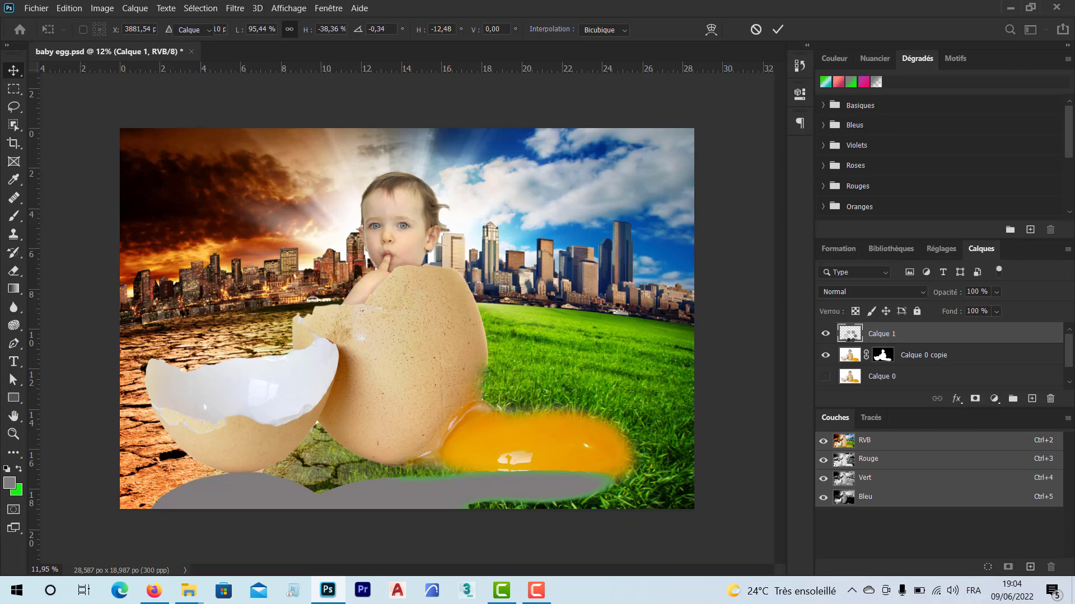
# Place Calque 1 below Calque 0 copie in the layer stack and shift the silhouette slightly up and to the right.
pyautogui.moveTo(849, 334); pyautogui.dragTo(854, 365)
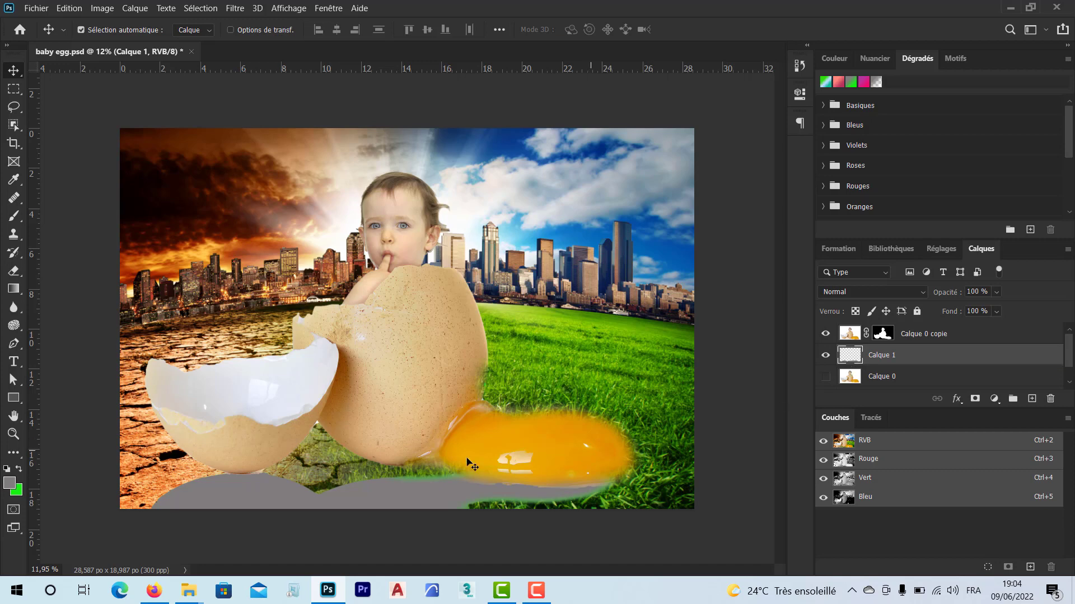
pyautogui.moveTo(326, 503); pyautogui.dragTo(337, 499)
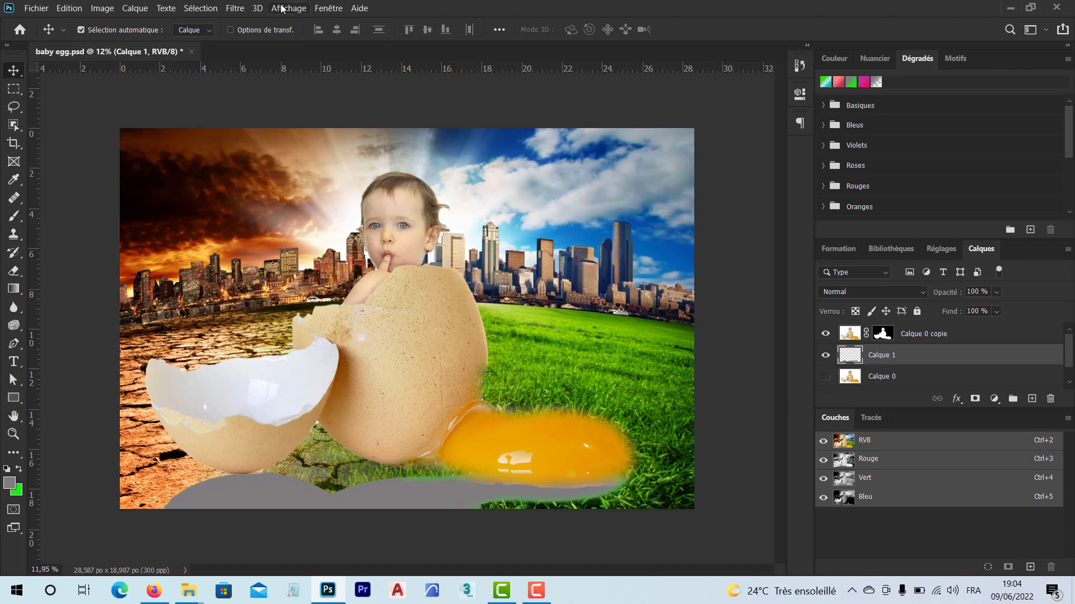
# Apply a Gaussian blur with a 52.4 px radius to Calque 1 and reduce its opacity to 93% and fill to 95%.
pyautogui.click(235, 10)
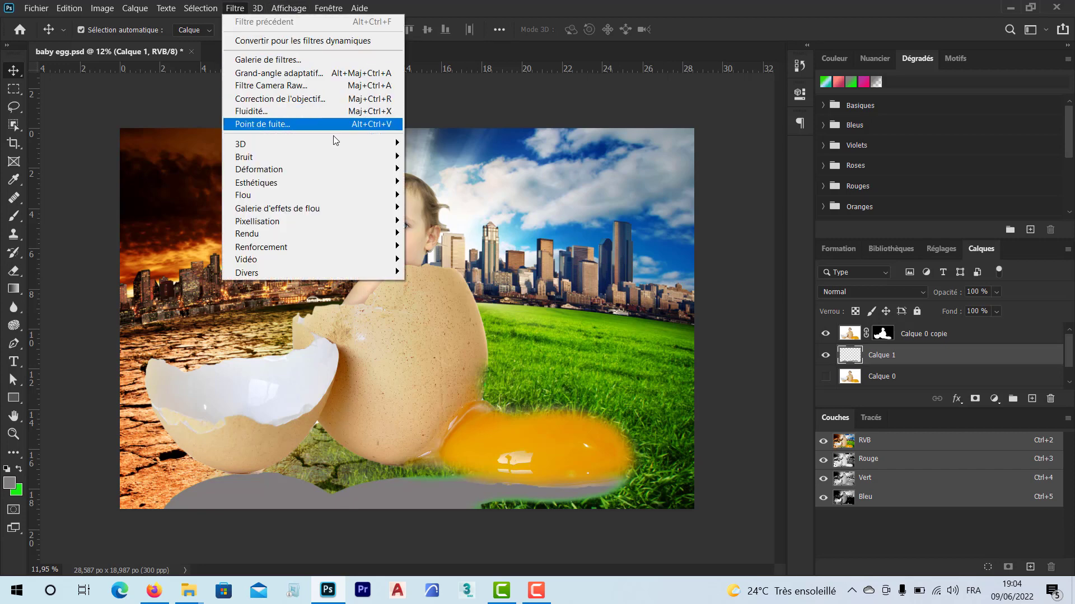
pyautogui.moveTo(384, 196)
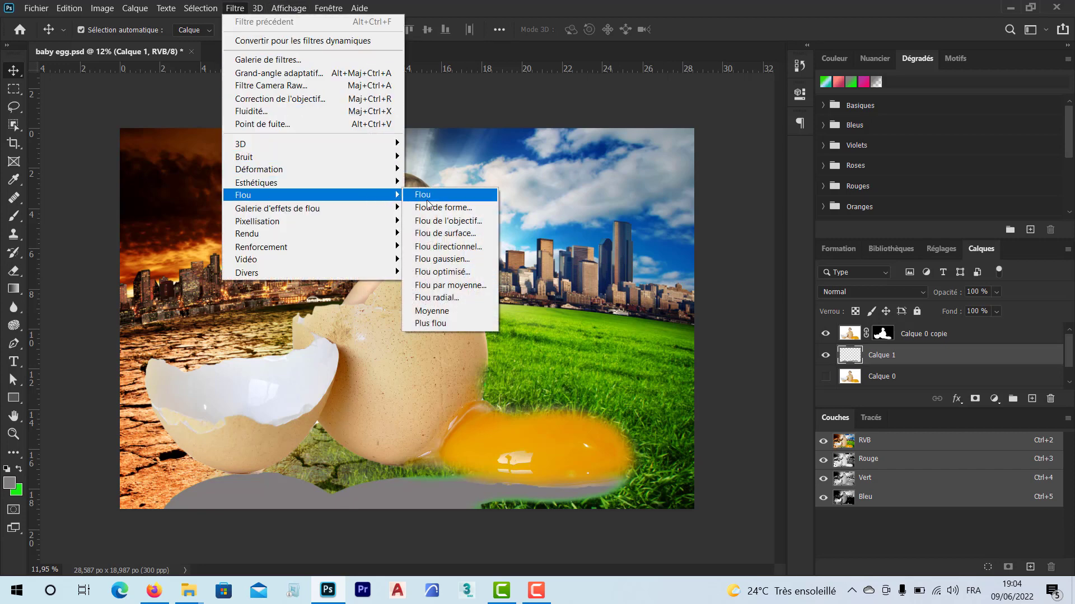
pyautogui.click(456, 261)
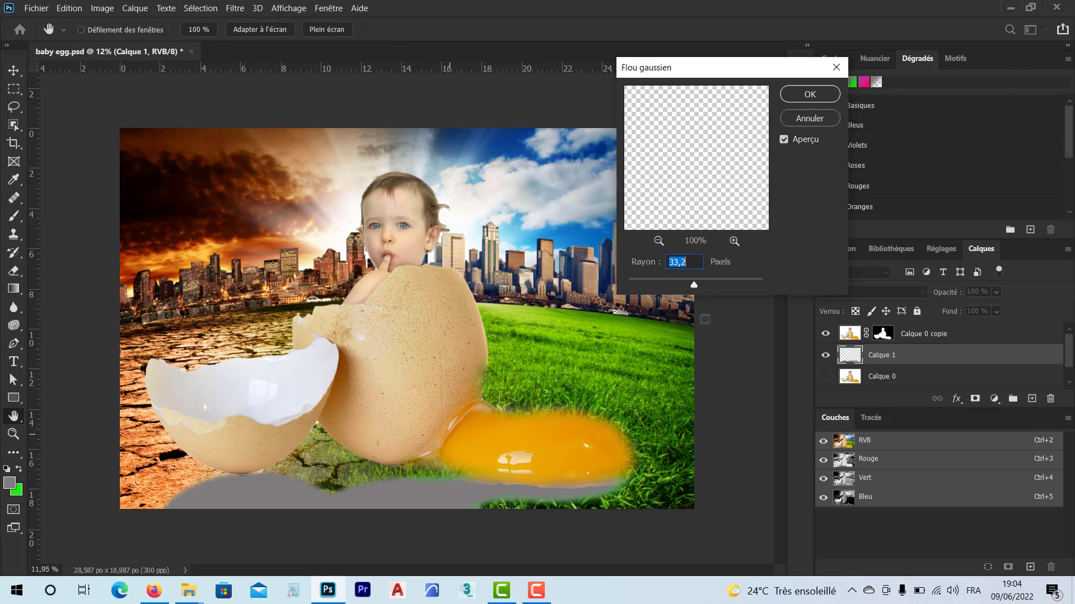
pyautogui.moveTo(702, 285)
pyautogui.mouseDown()
pyautogui.moveTo(687, 286)
pyautogui.moveTo(703, 288)
pyautogui.mouseUp()
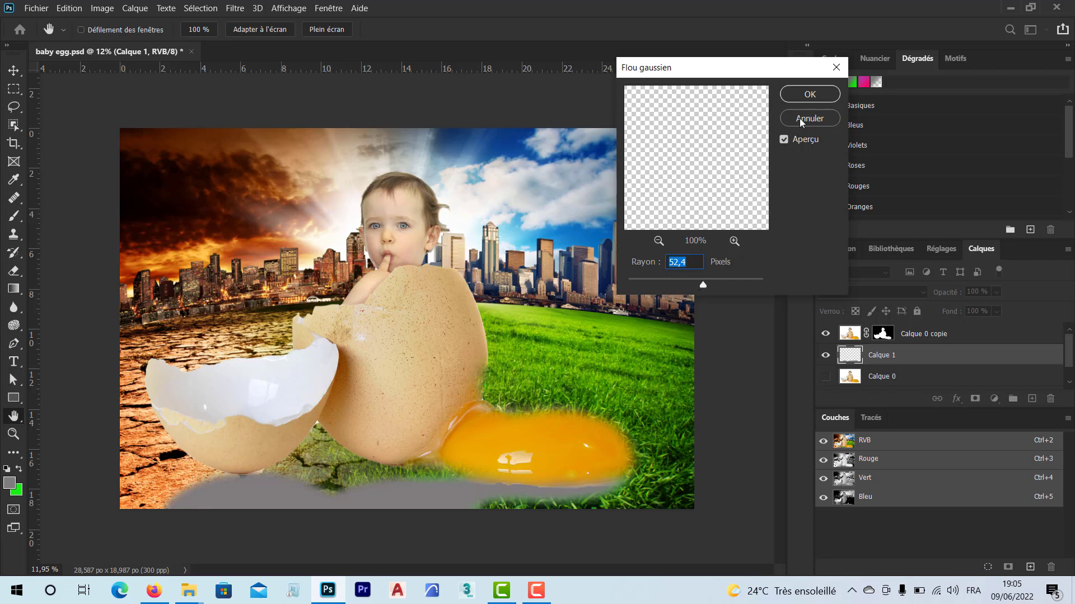
pyautogui.click(809, 94)
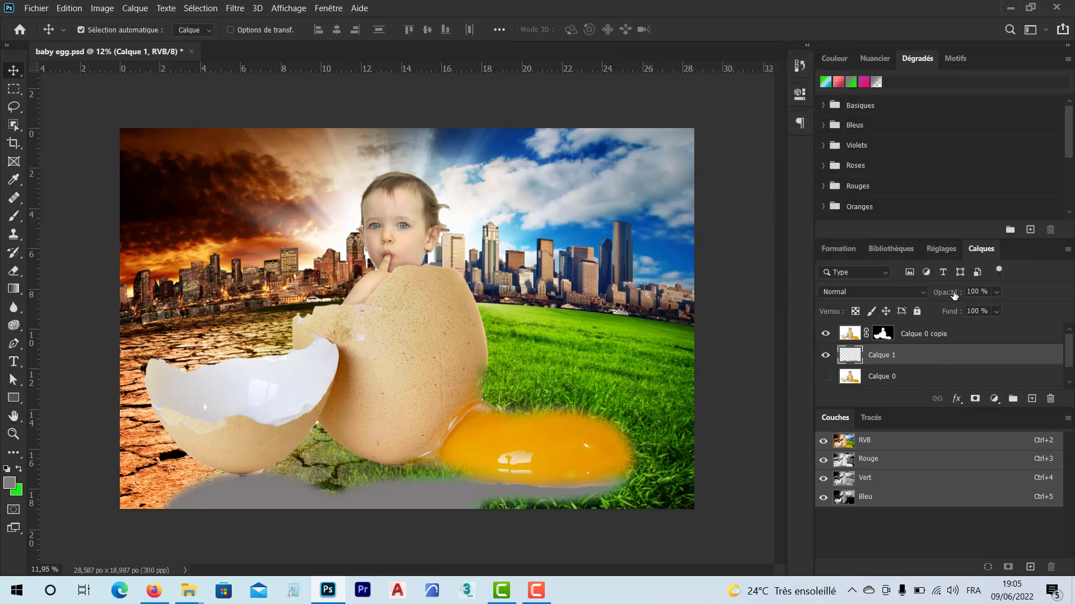
pyautogui.moveTo(950, 295)
pyautogui.mouseDown()
pyautogui.moveTo(940, 313)
pyautogui.moveTo(963, 298)
pyautogui.mouseUp()
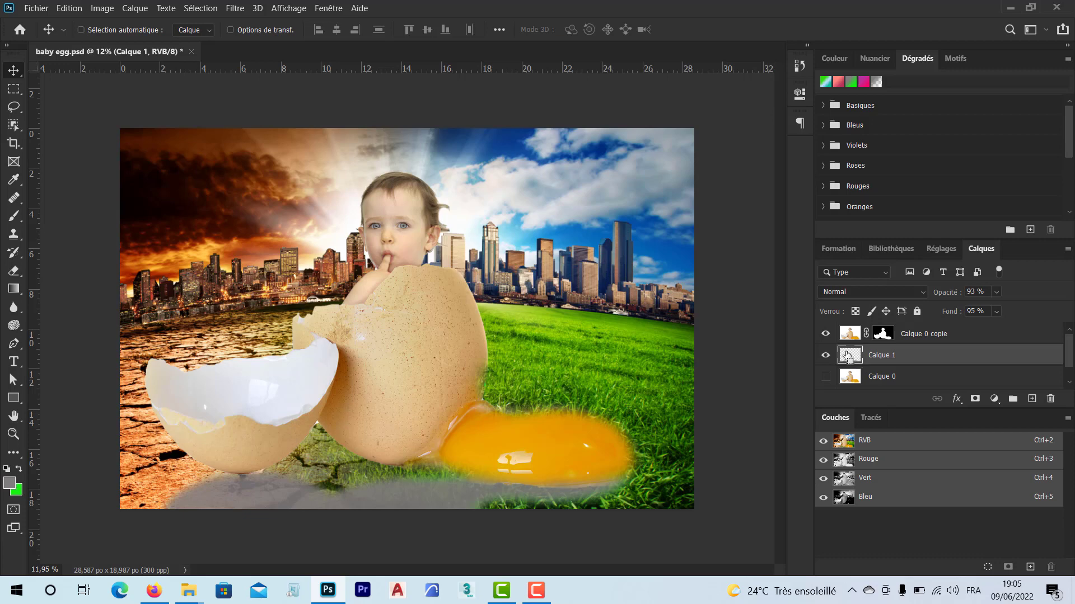
# Load Calque 1 as a selection, fill it with foreground colour 000000, and deselect.
pyautogui.keyDown('ctrl'); pyautogui.click(851, 357); pyautogui.keyUp('ctrl')
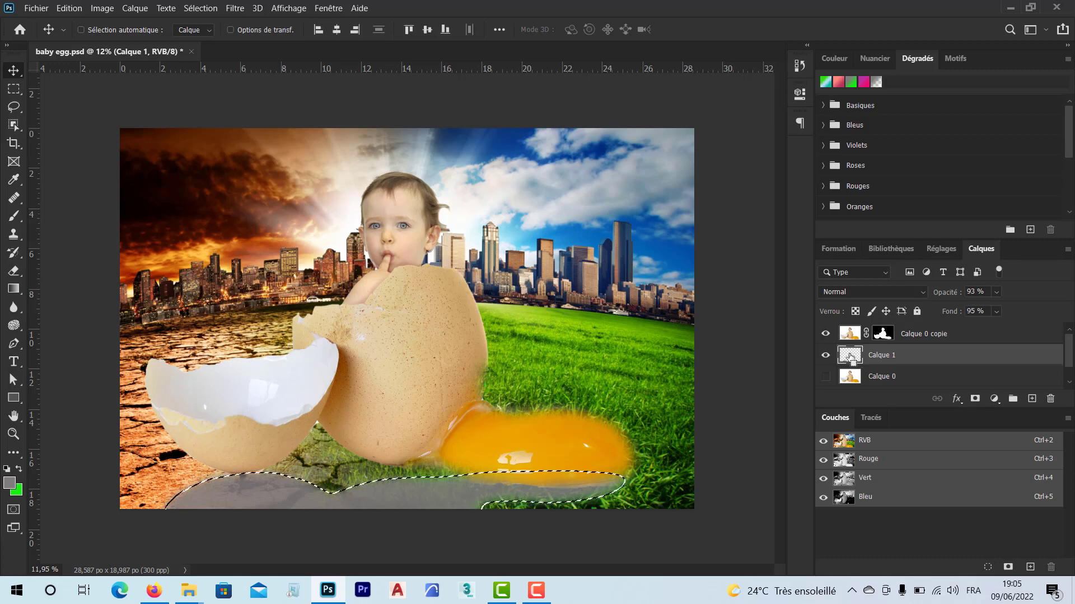
pyautogui.click(10, 485)
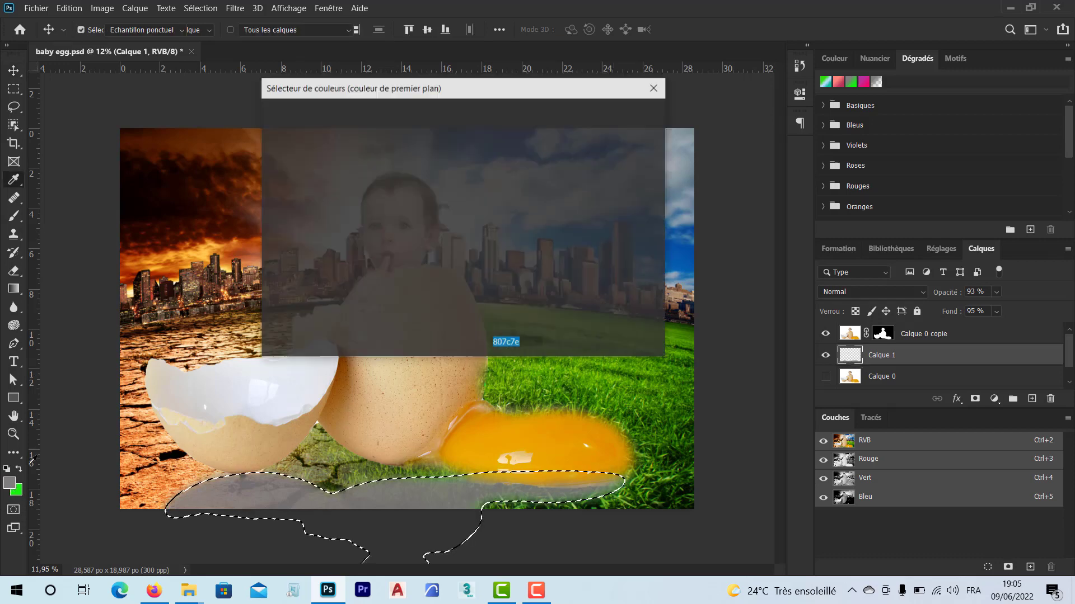
pyautogui.write('000000')
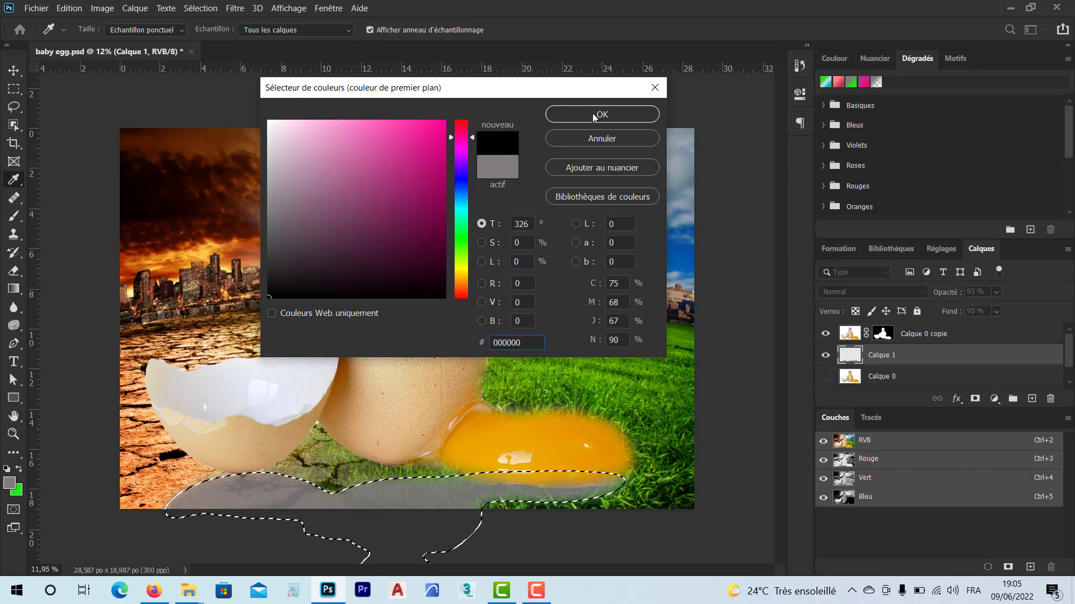
pyautogui.click(588, 115)
pyautogui.press('v')
pyautogui.hotkey('alt', 'BackSpace')
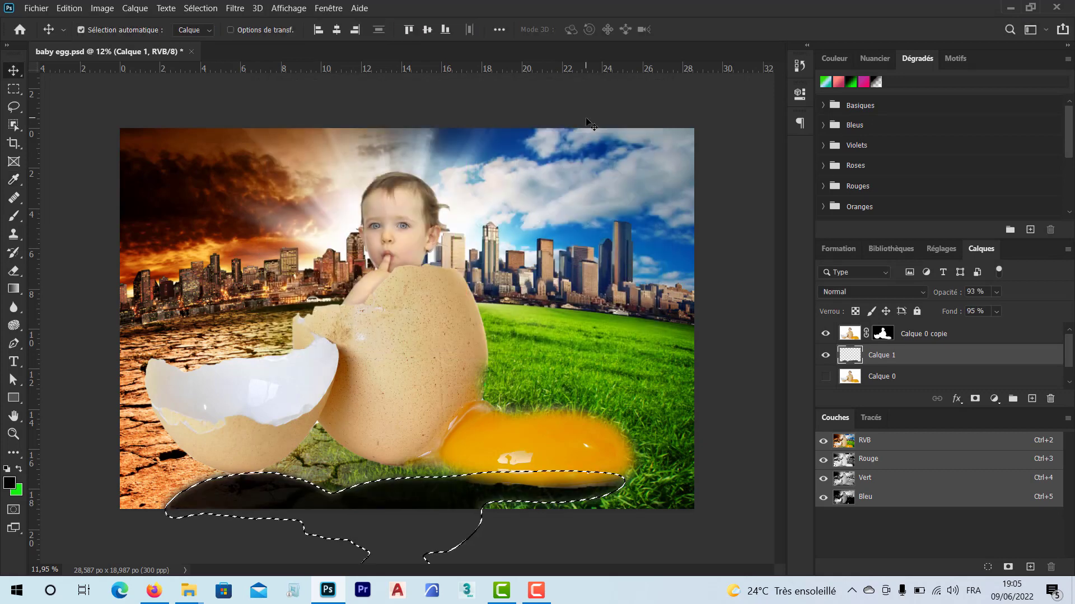
pyautogui.hotkey('ctrl', 'd')
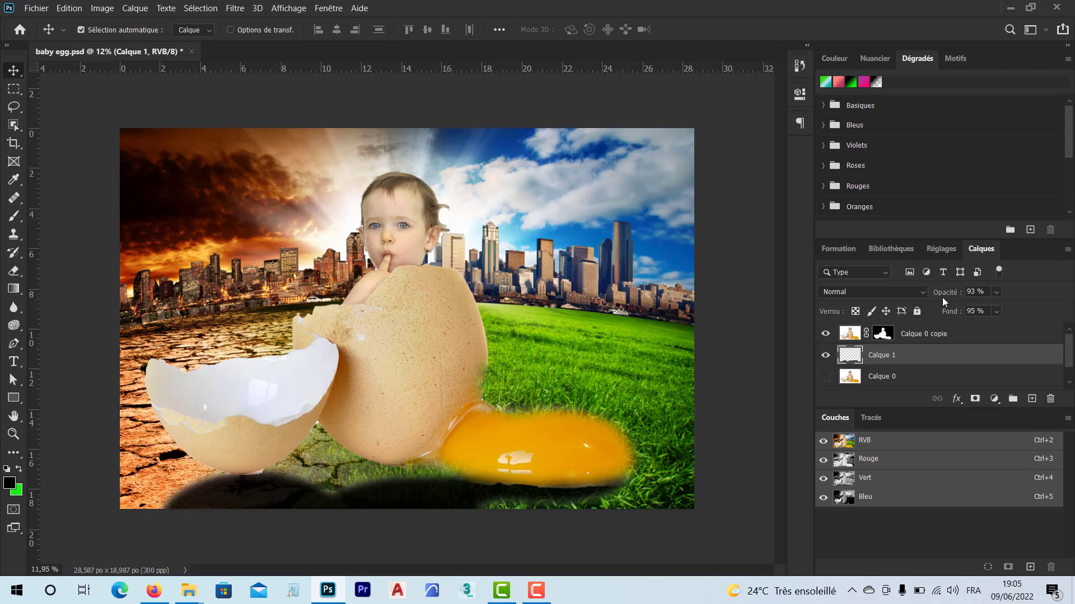
# Lower the shadow layer's opacity to 61% and fill to 80%, and reposition the shadow slightly under the eggshells.
pyautogui.moveTo(942, 297); pyautogui.dragTo(939, 316)
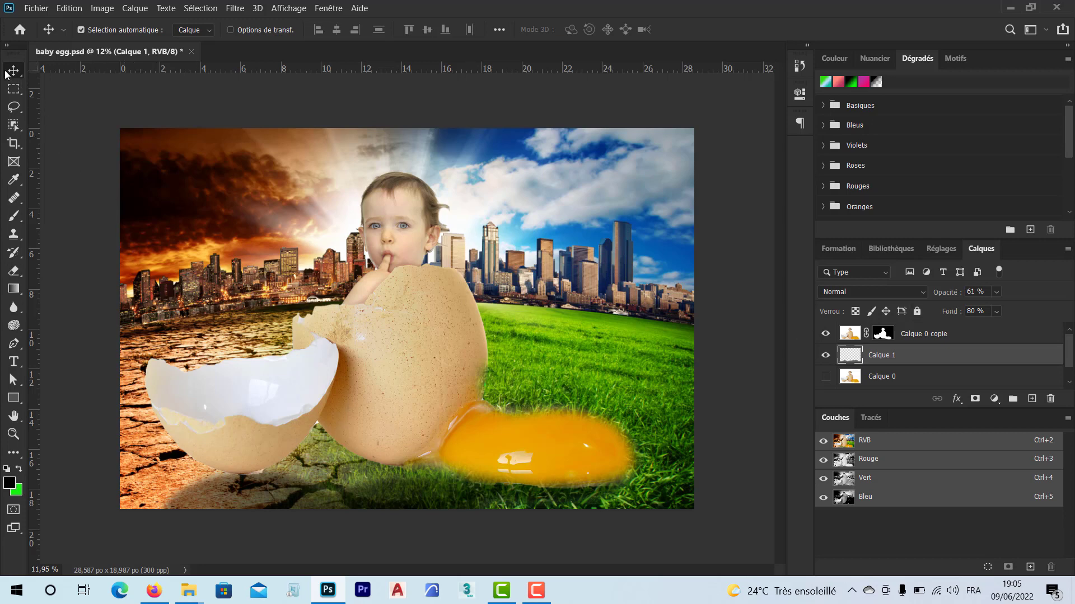
pyautogui.moveTo(308, 482); pyautogui.dragTo(307, 485)
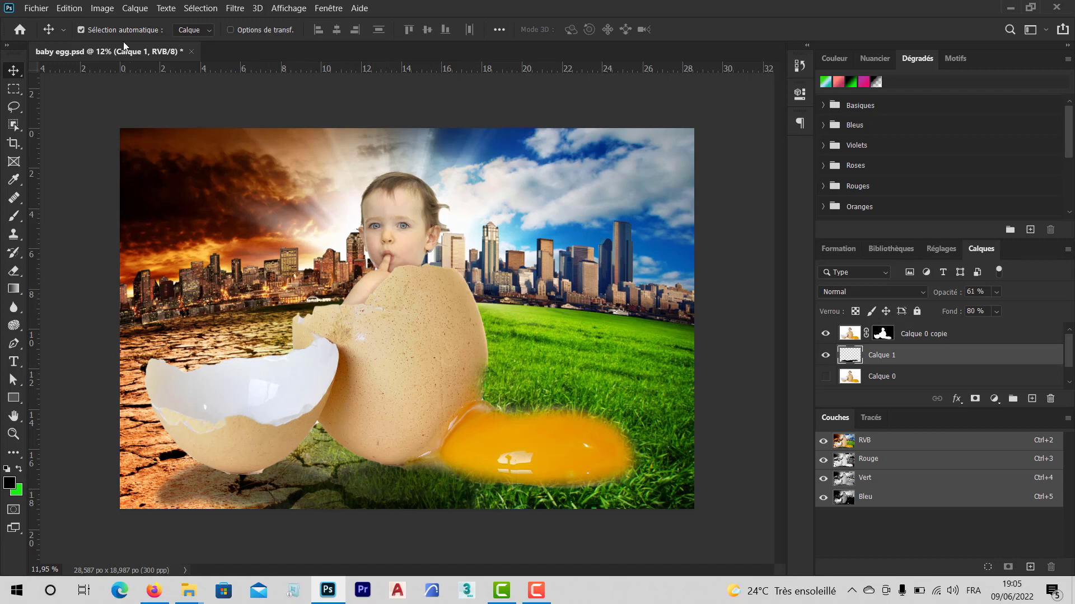
# Export the composite for the web as a JPEG at quality 100, saved to the desktop as baby-egg.jpg.
pyautogui.click(37, 8)
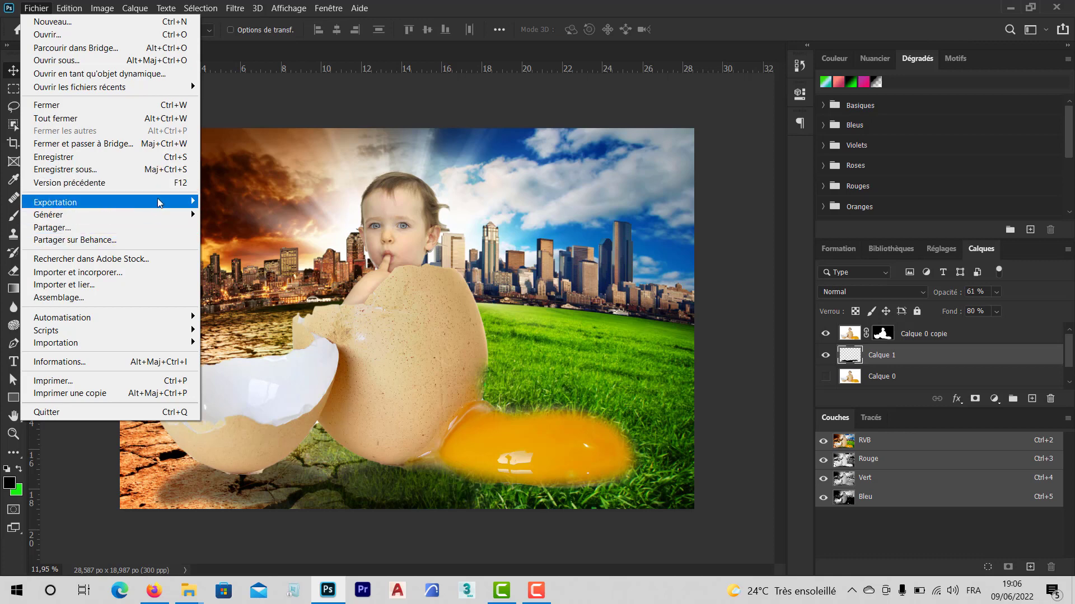
pyautogui.moveTo(160, 202)
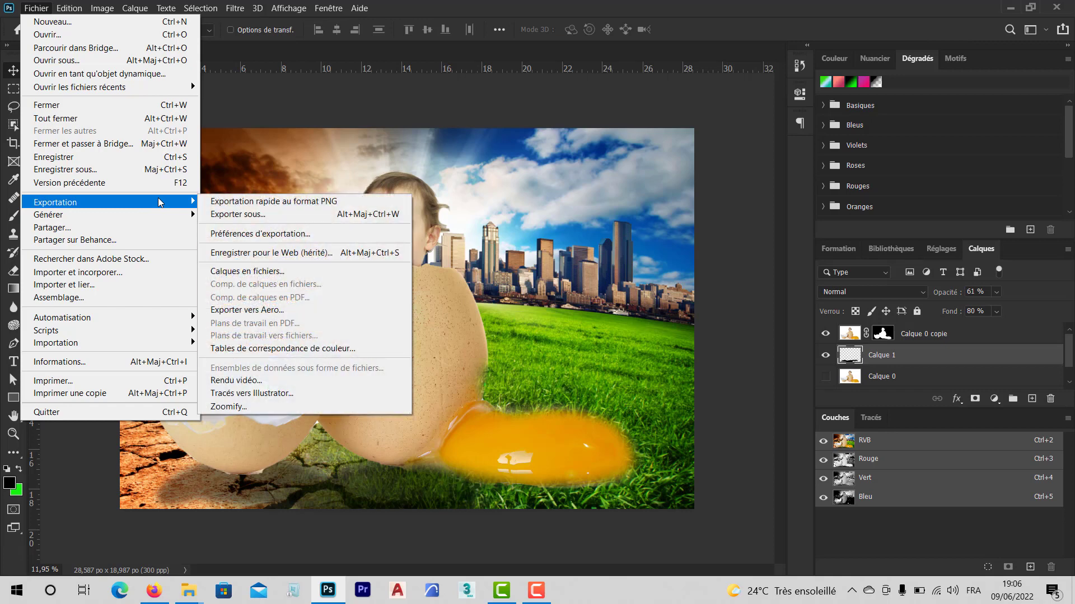
pyautogui.click(360, 254)
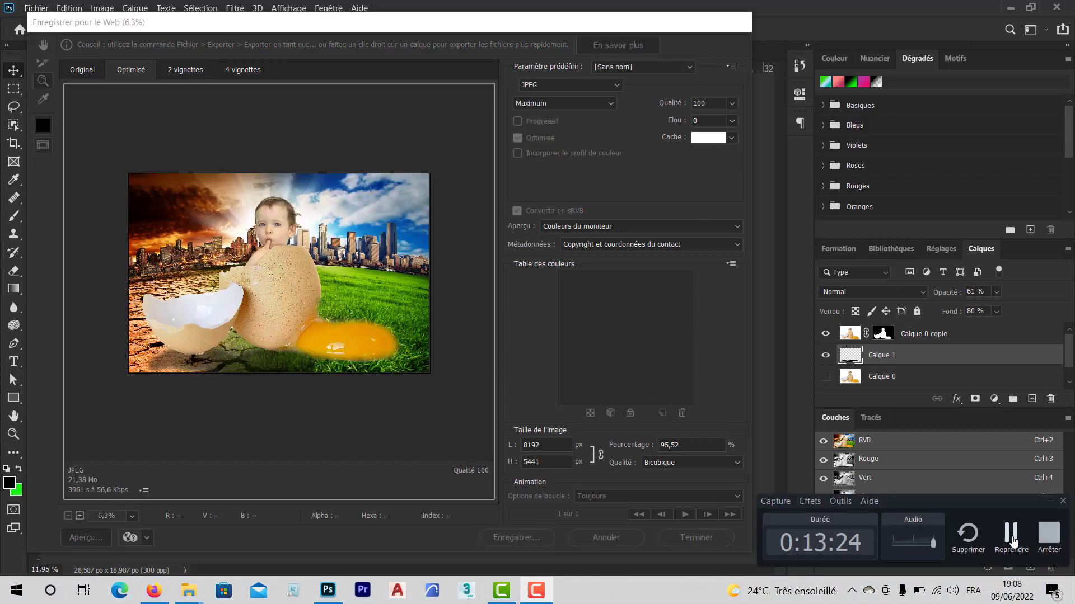
pyautogui.click(1013, 538)
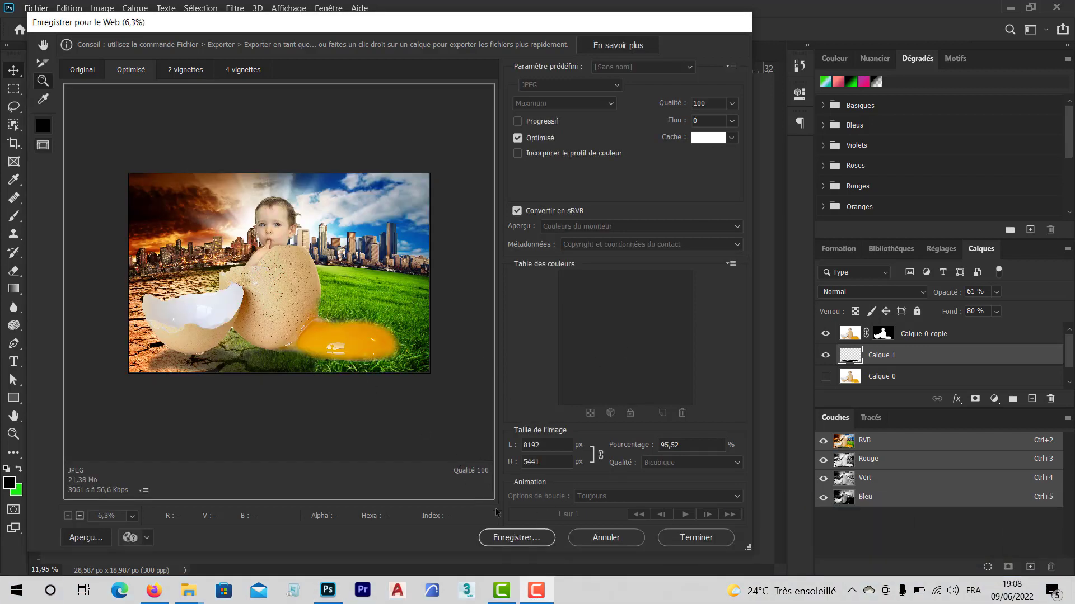
pyautogui.click(510, 538)
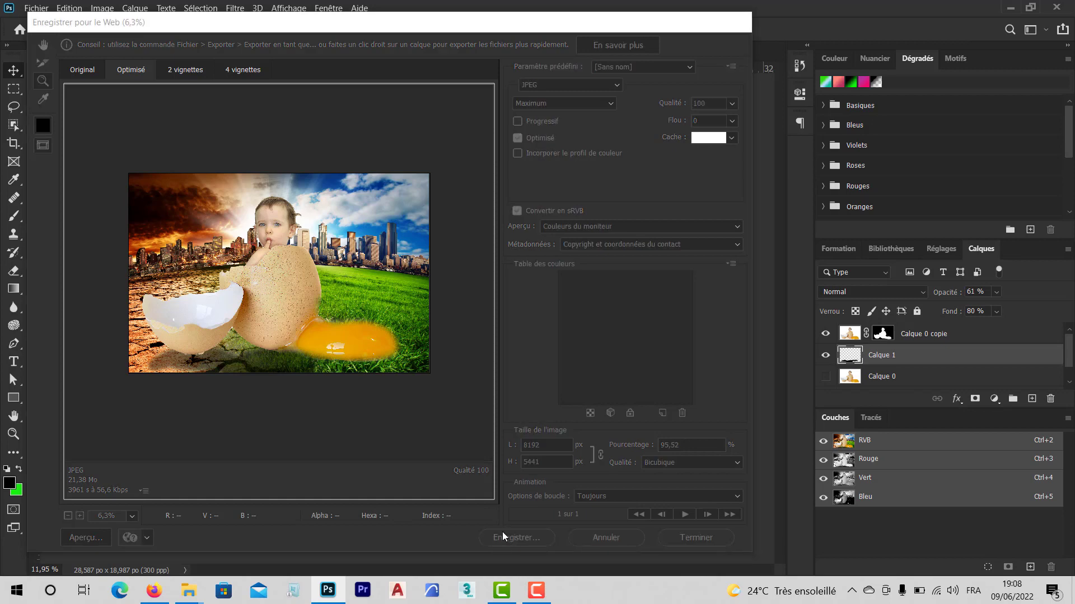
pyautogui.click(70, 142)
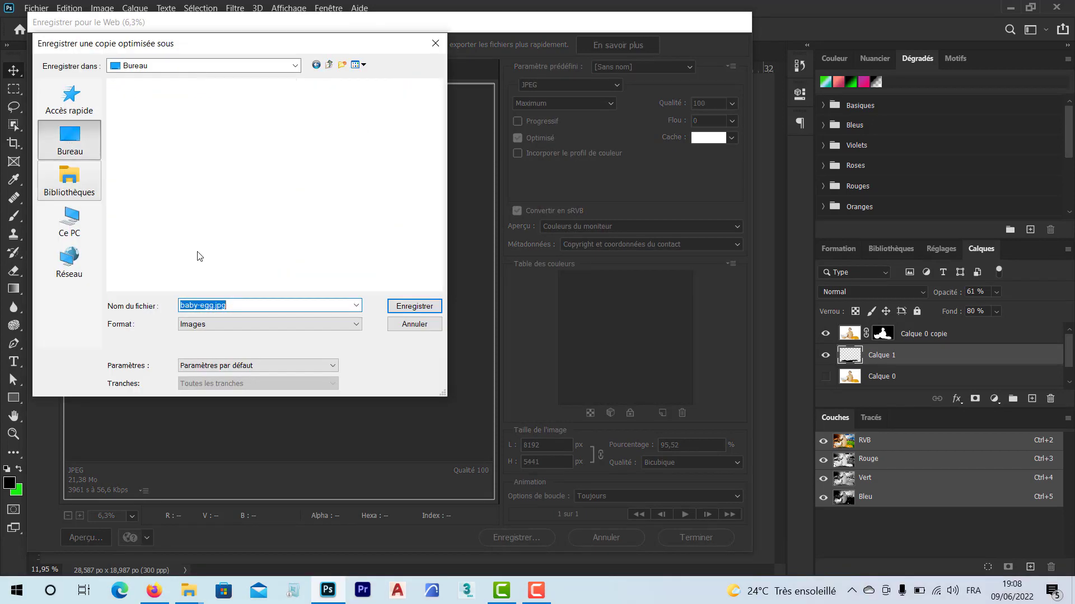
pyautogui.click(415, 308)
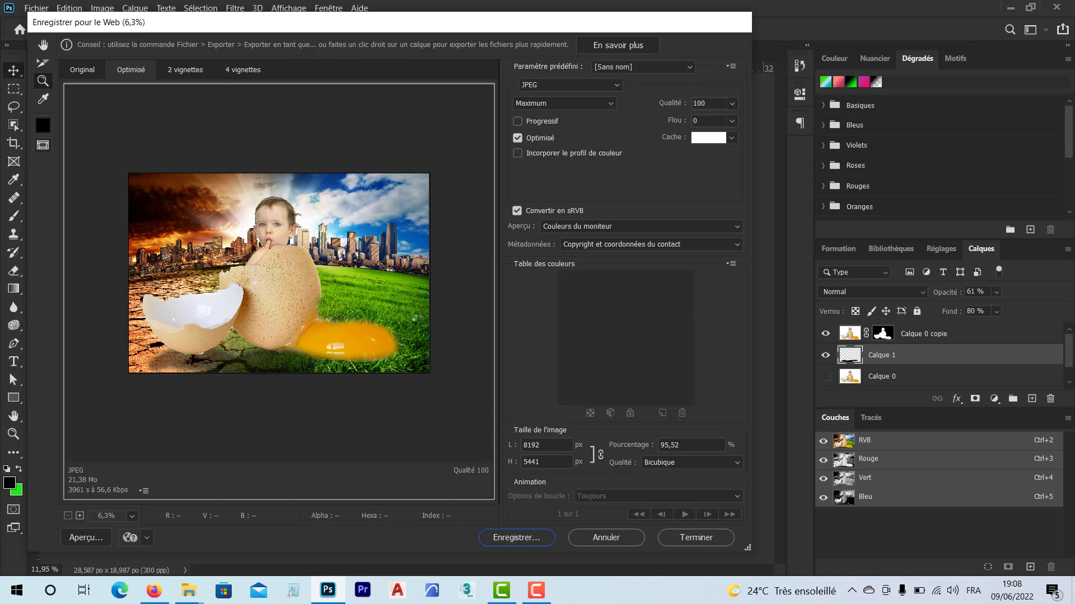
pyautogui.moveTo(536, 594)
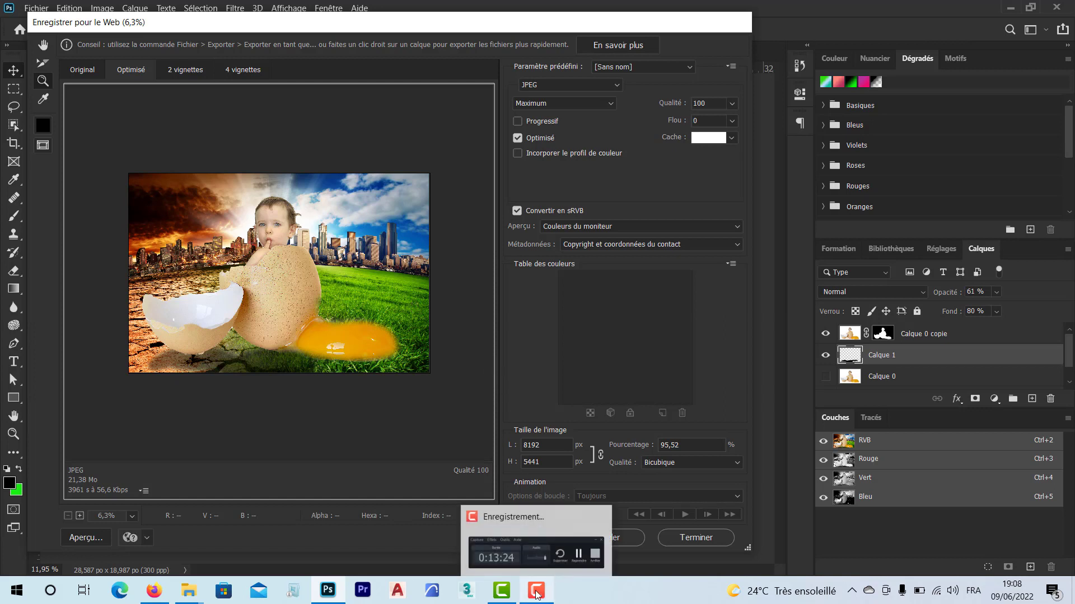
pyautogui.click(536, 595)
pyautogui.click(1013, 541)
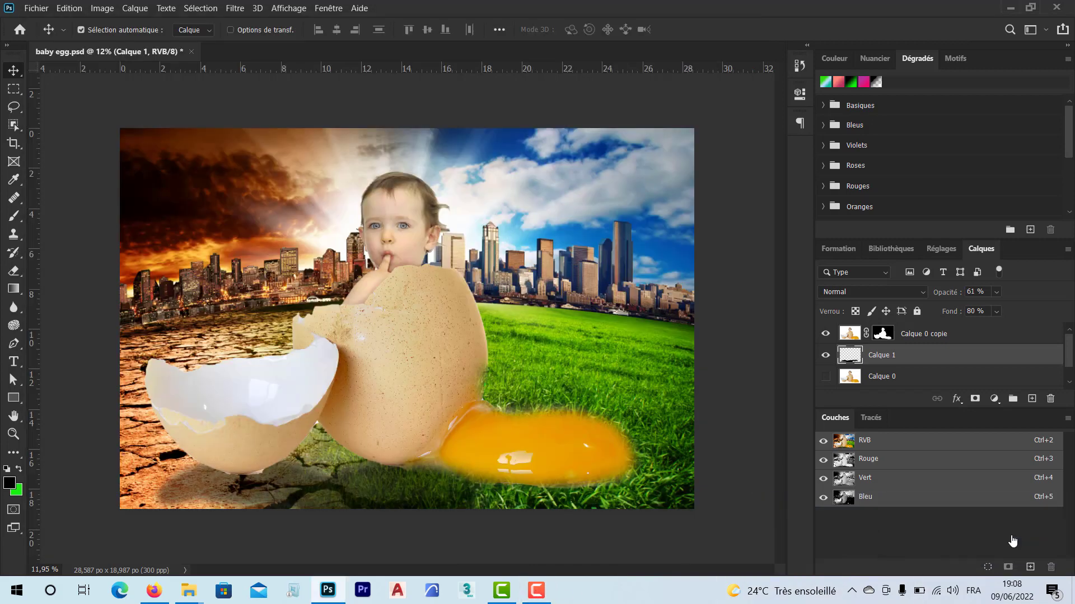
pyautogui.click(534, 591)
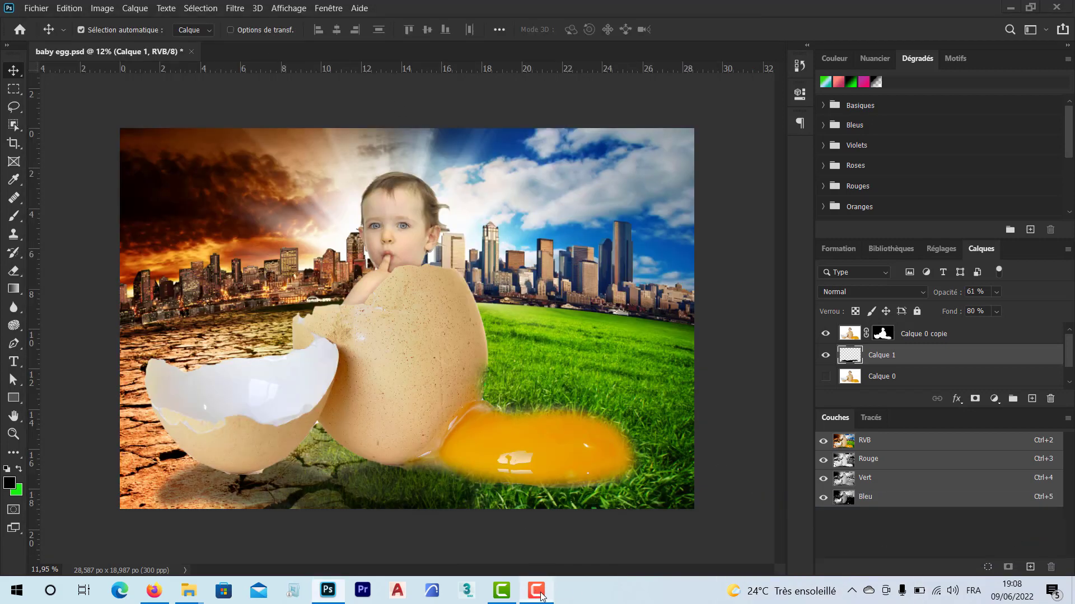
# Close baby egg.psd and open the desktop image 4ca75b4d40a7.jpg in Photoshop.
pyautogui.click(192, 52)
pyautogui.click(563, 234)
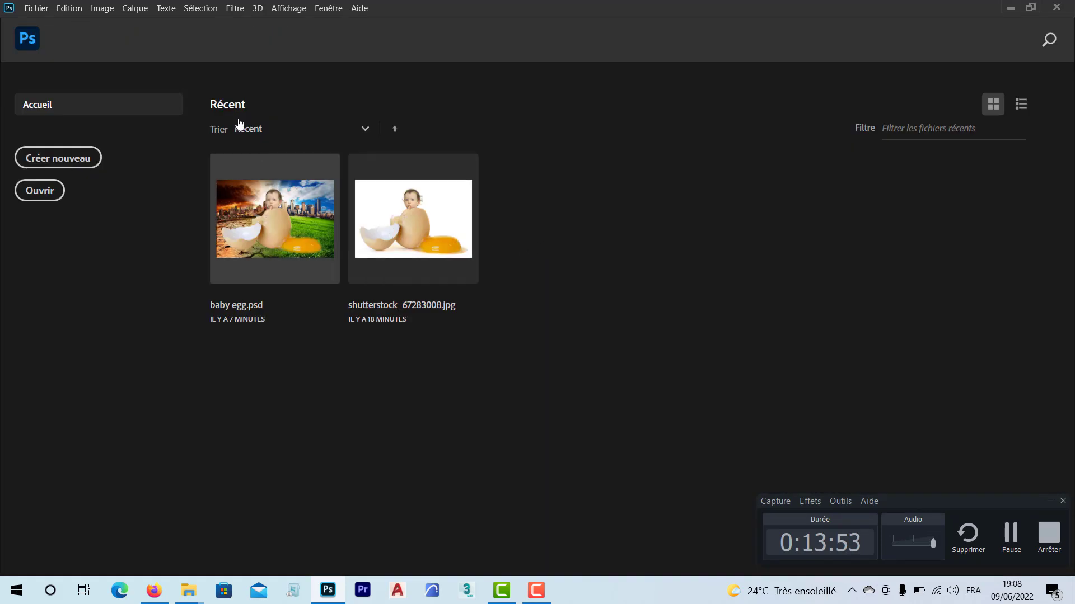
pyautogui.click(1010, 8)
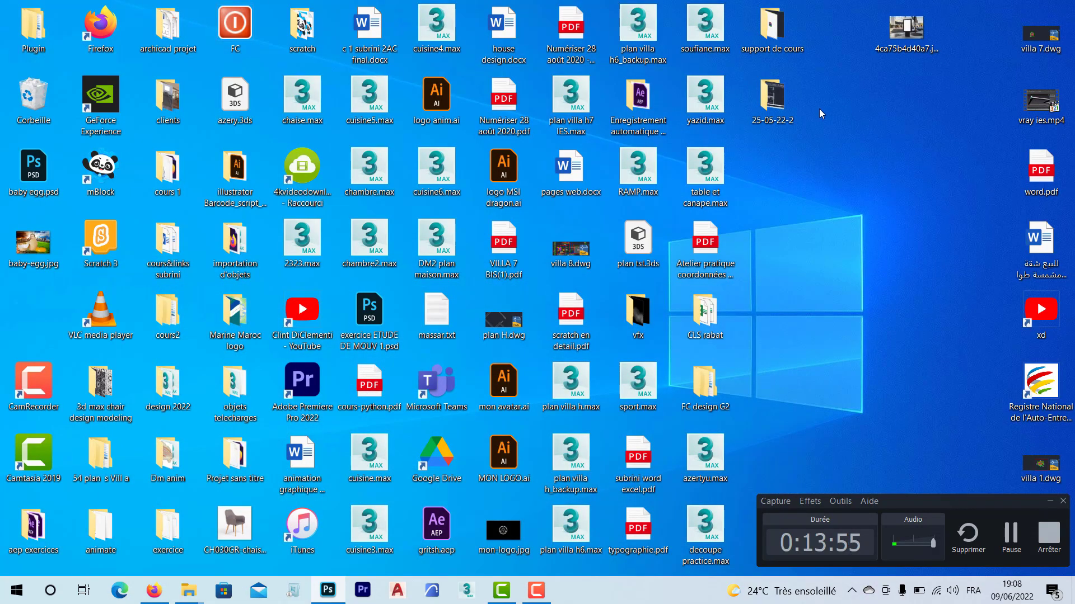
pyautogui.moveTo(903, 39); pyautogui.dragTo(561, 280)
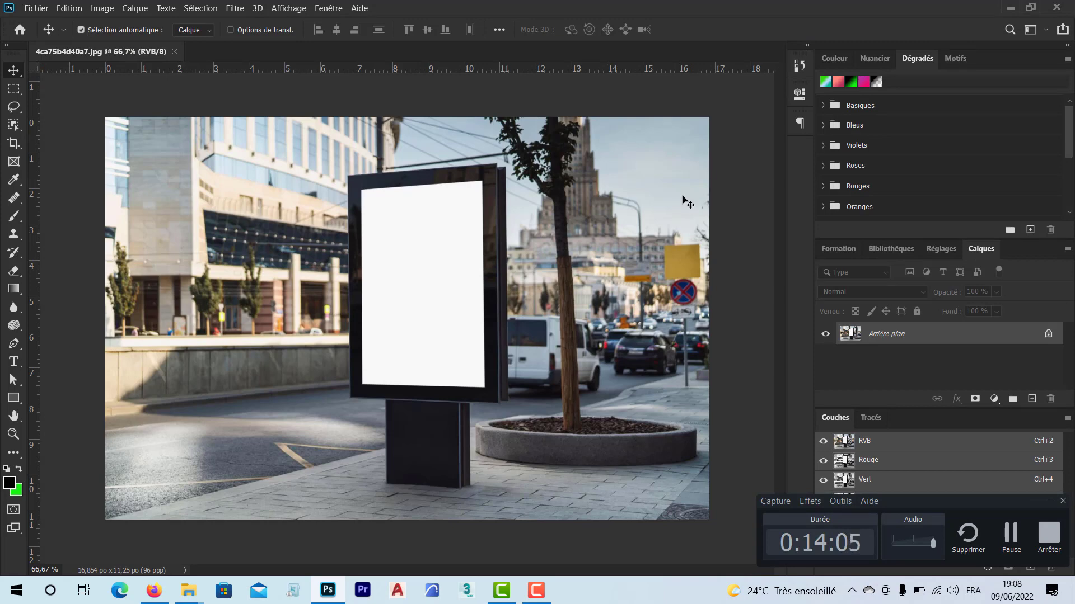
# Close the 4ca75b4d40a7.jpg document and switch to the "panneau publicitaire" image search in Firefox.
pyautogui.click(174, 52)
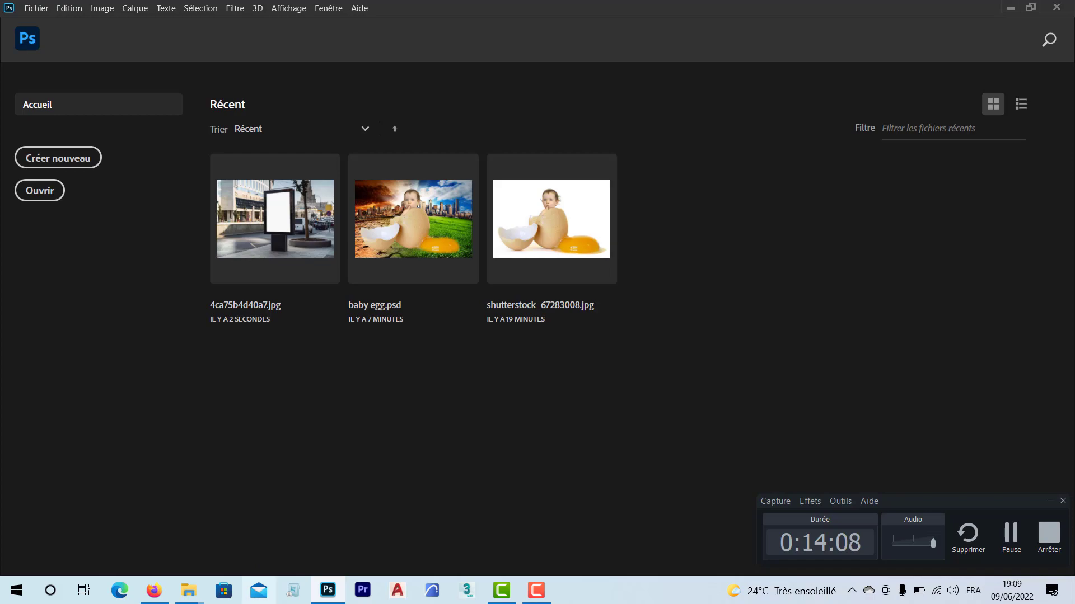
pyautogui.click(154, 591)
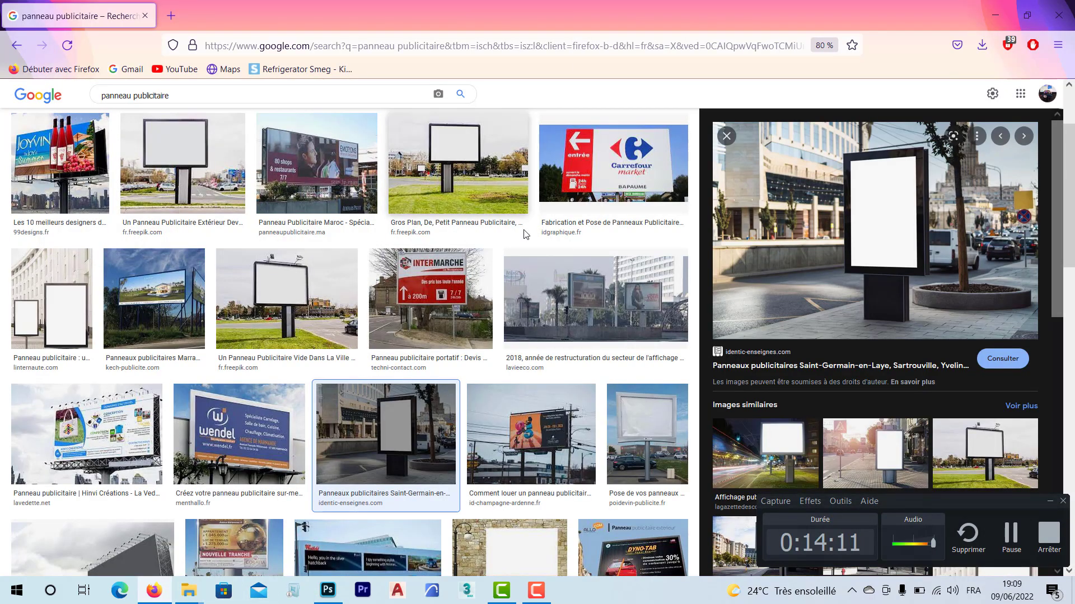
pyautogui.scroll(-2, 536, 384)
pyautogui.scroll(-2, 537, 384)
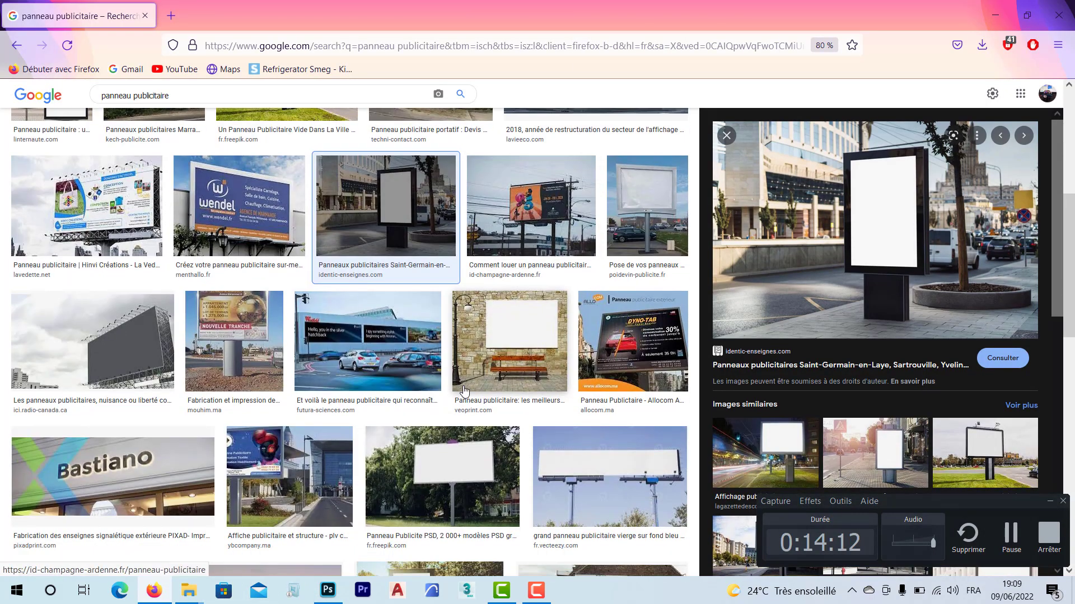
pyautogui.click(447, 464)
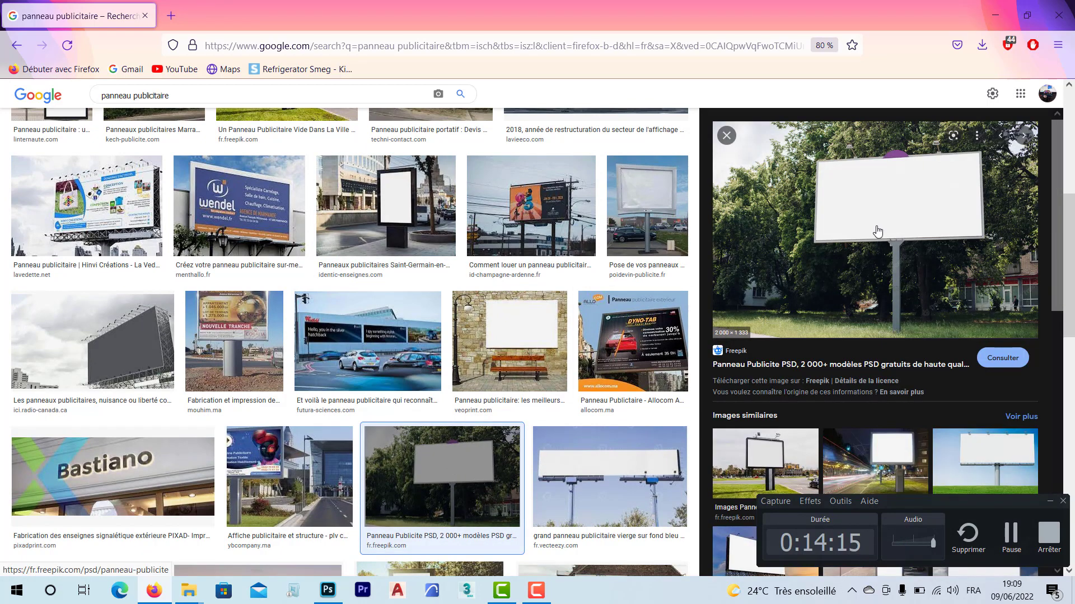
pyautogui.rightClick(875, 225)
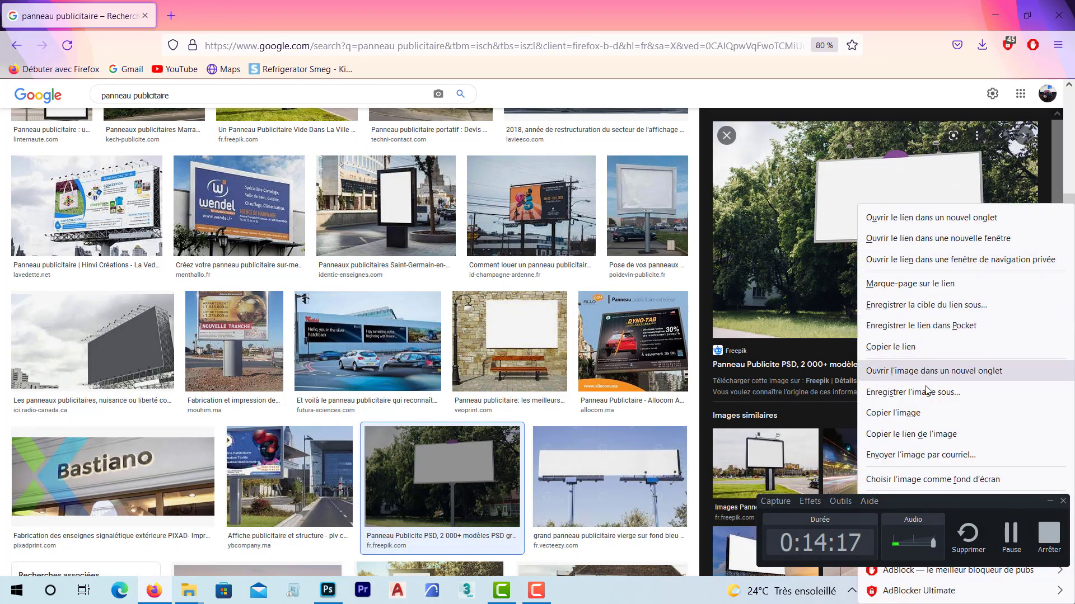
pyautogui.click(875, 391)
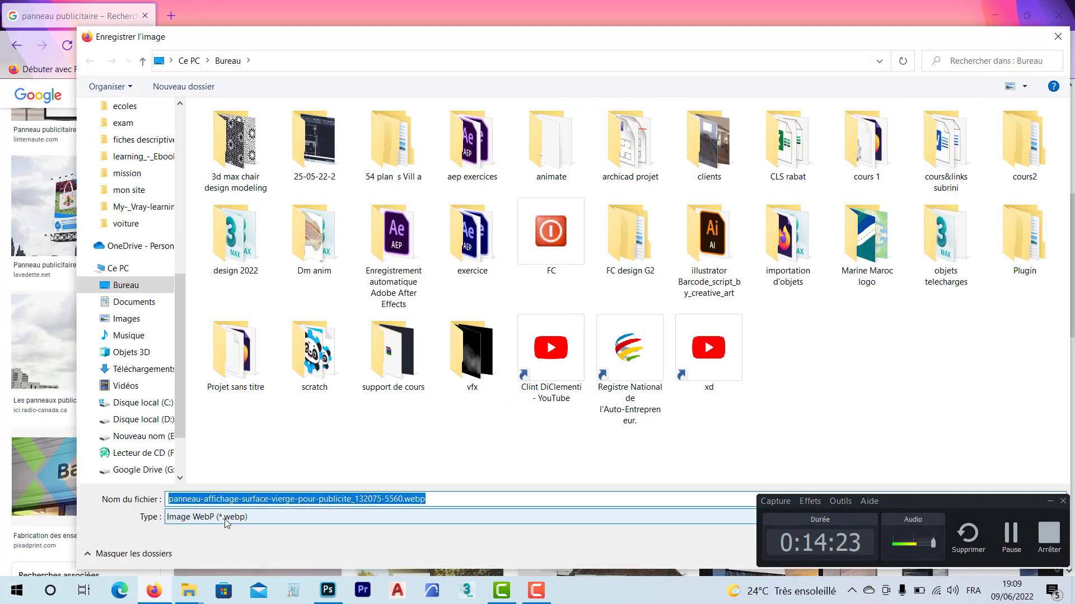
pyautogui.click(1058, 36)
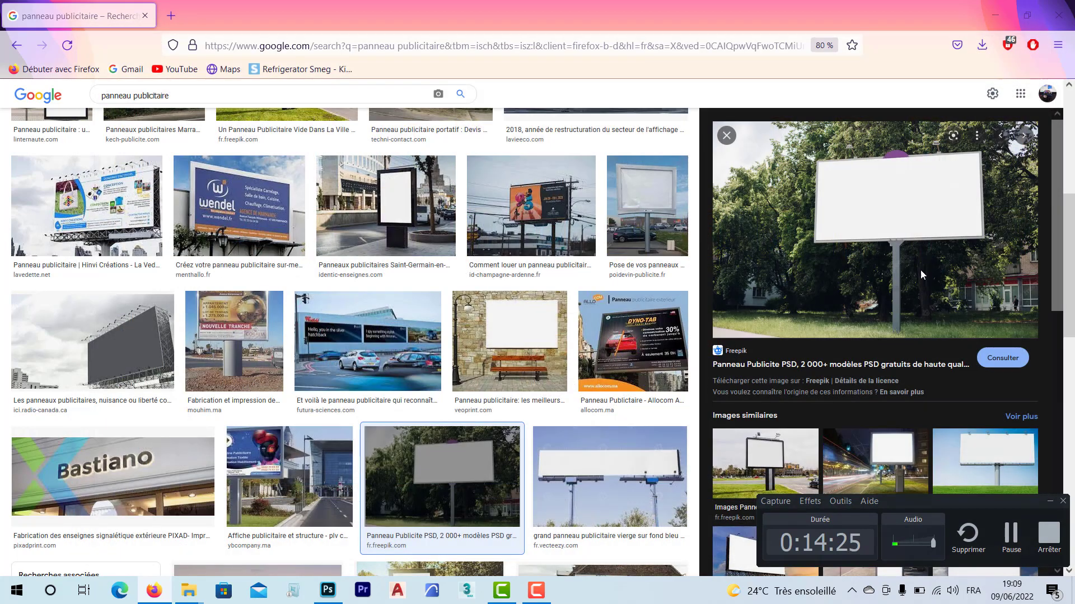
# Browse further through the billboard results and preview the souk.ma photo of a blank billboard at night.
pyautogui.scroll(-8, 540, 352)
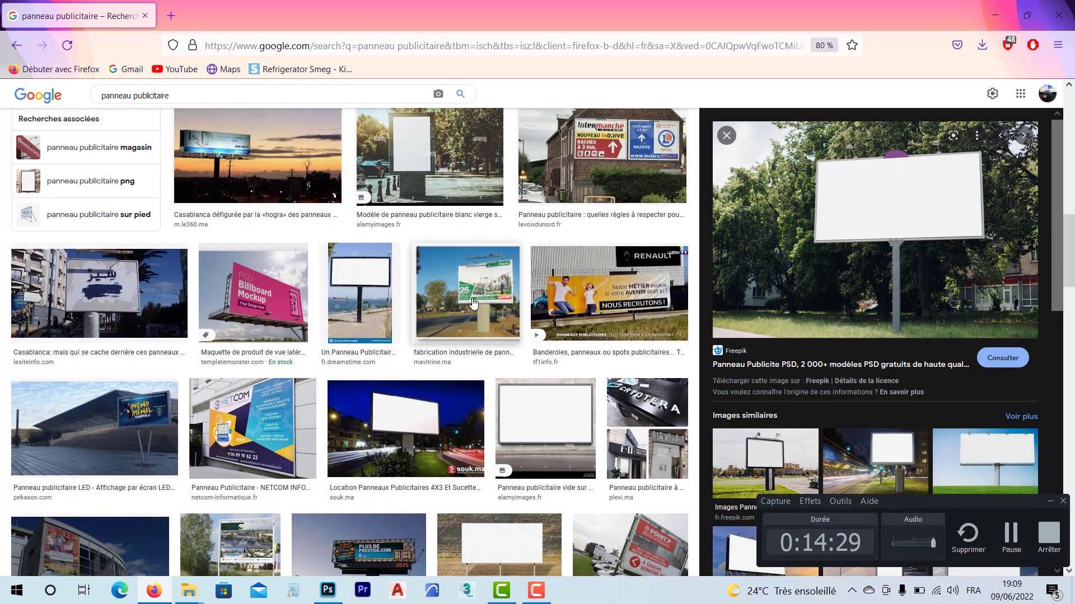
pyautogui.click(473, 303)
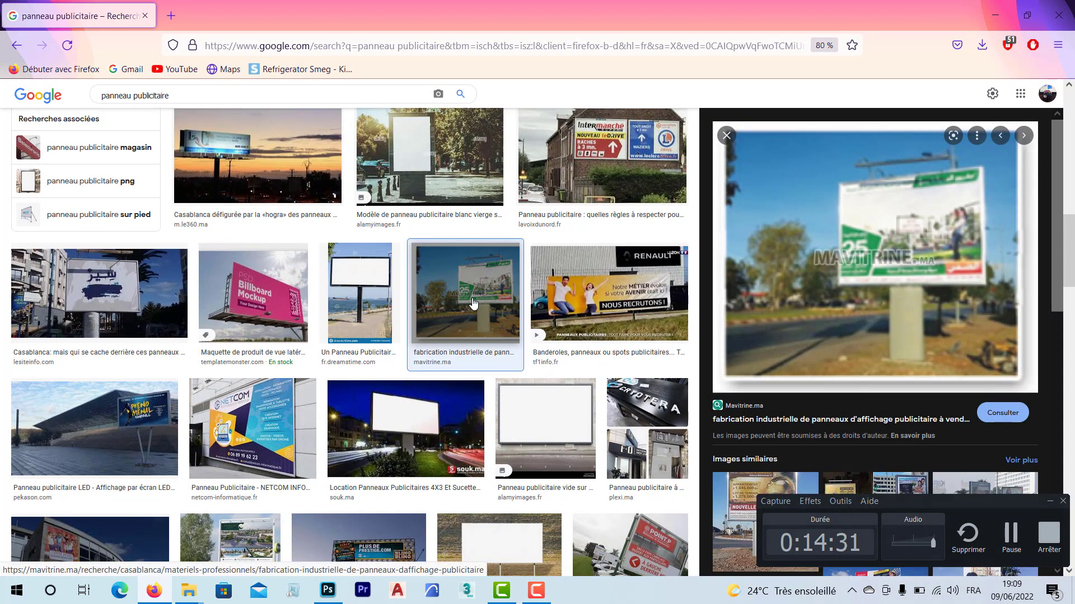
pyautogui.scroll(-2, 429, 334)
pyautogui.click(405, 314)
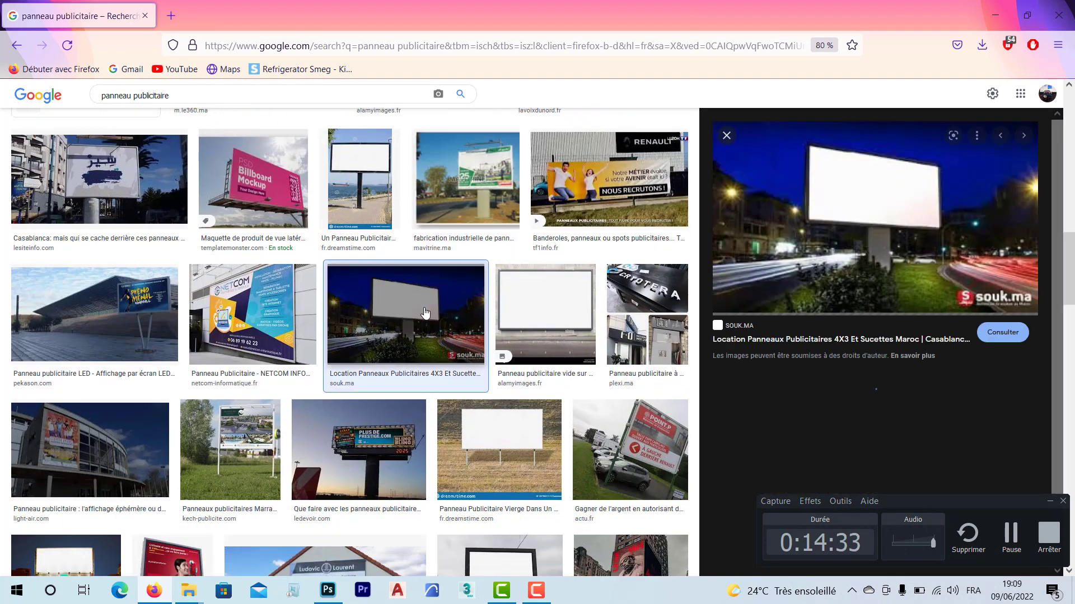
# Save the night billboard image to the desktop as 4ca75b4d40a7.jpg, replacing the existing file.
pyautogui.rightClick(876, 234)
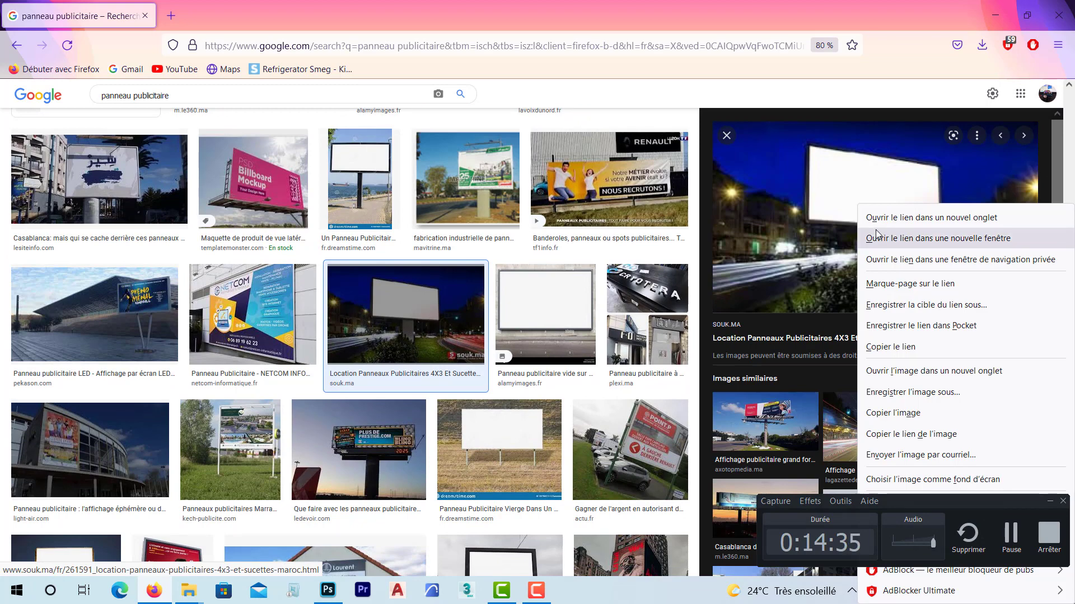
pyautogui.rightClick(799, 217)
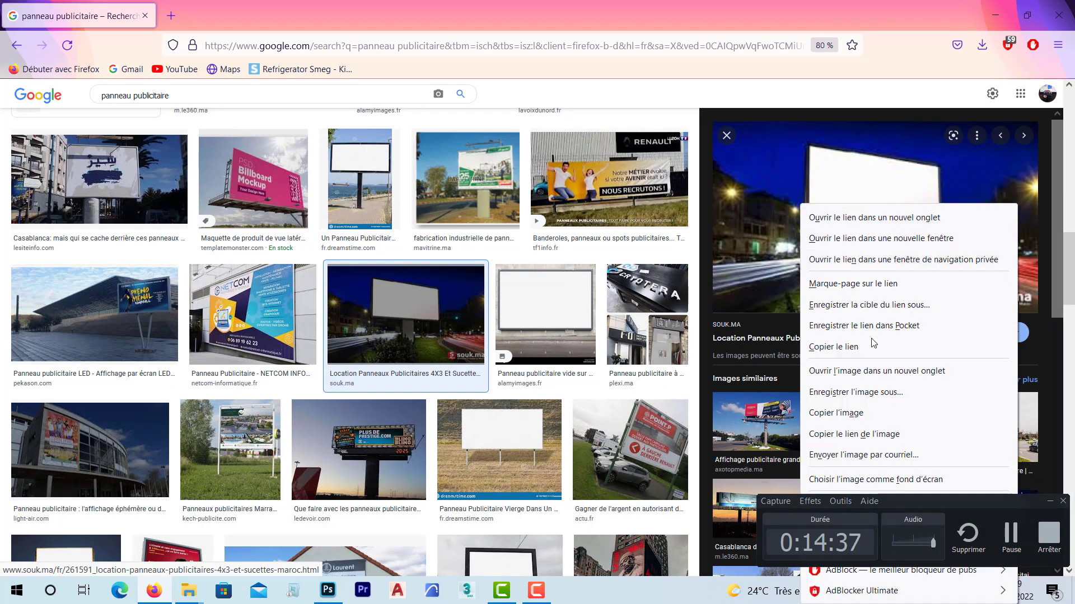
pyautogui.click(885, 392)
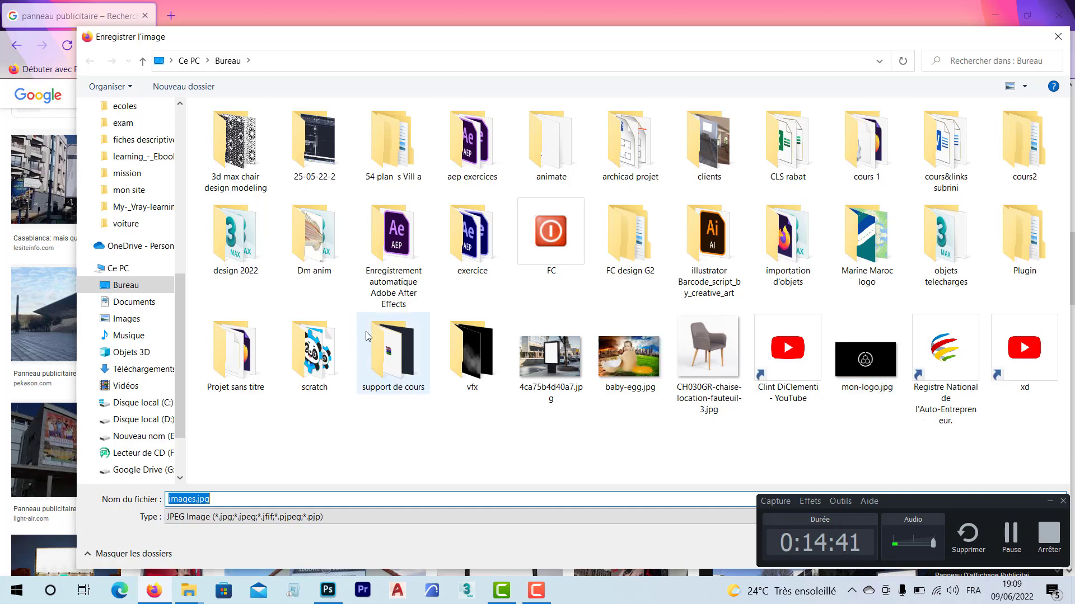
pyautogui.click(560, 386)
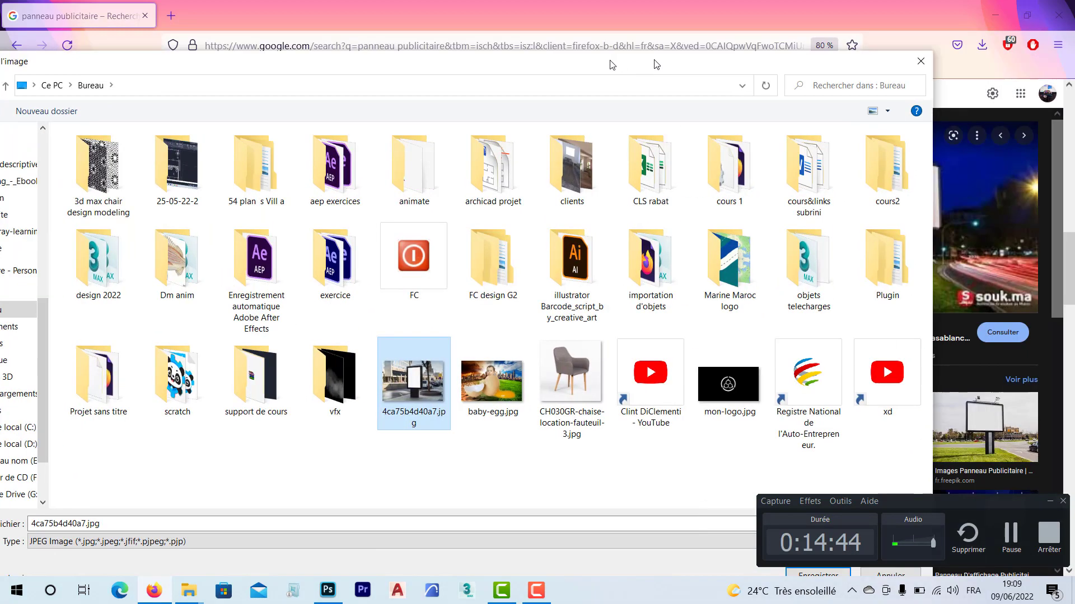
pyautogui.moveTo(796, 36); pyautogui.dragTo(725, 34)
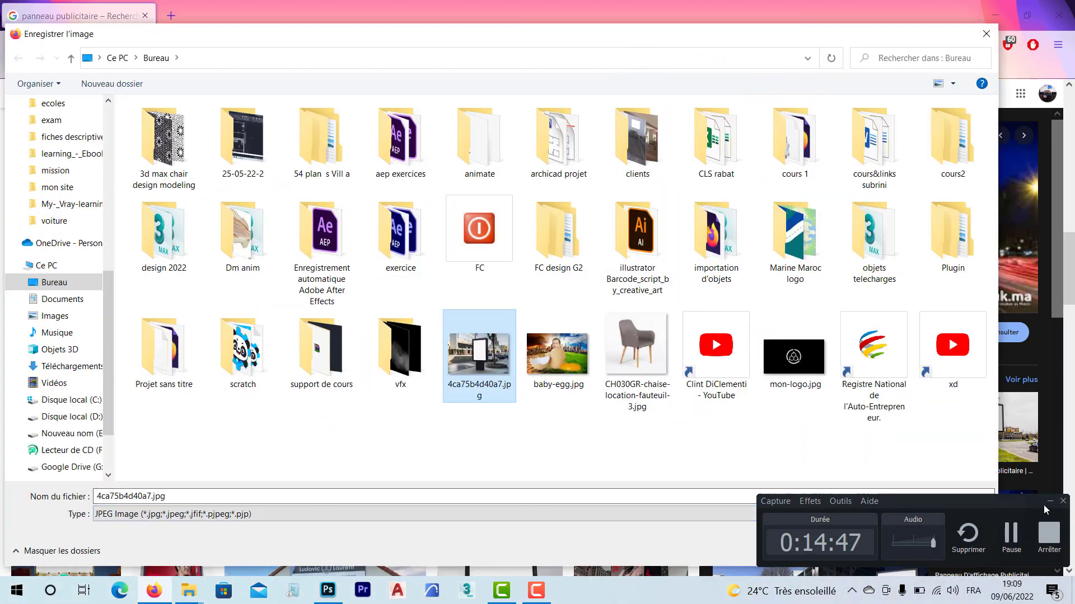
pyautogui.click(884, 549)
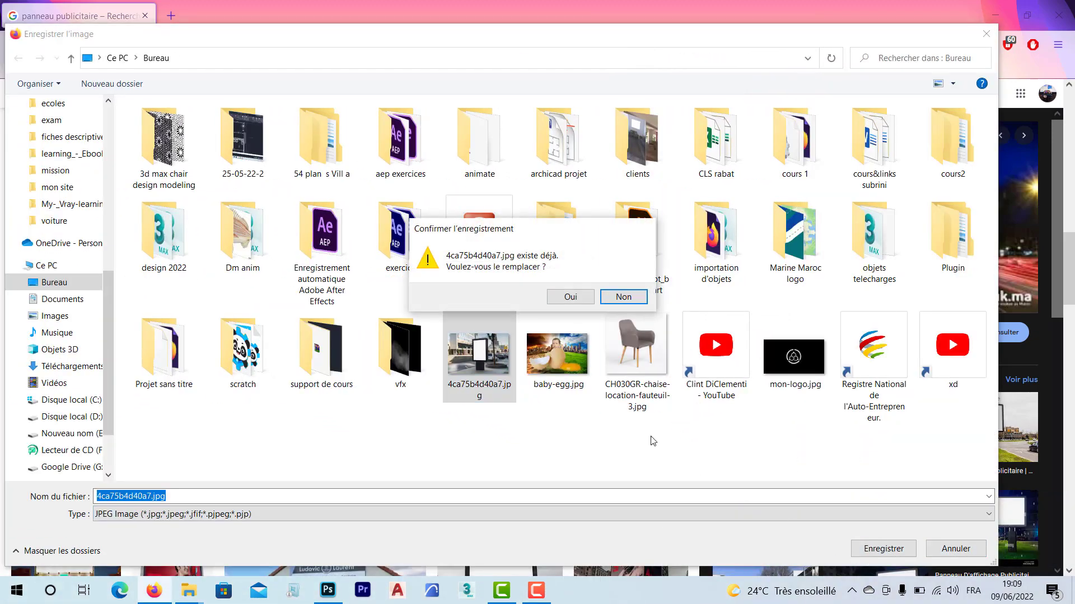
pyautogui.click(566, 297)
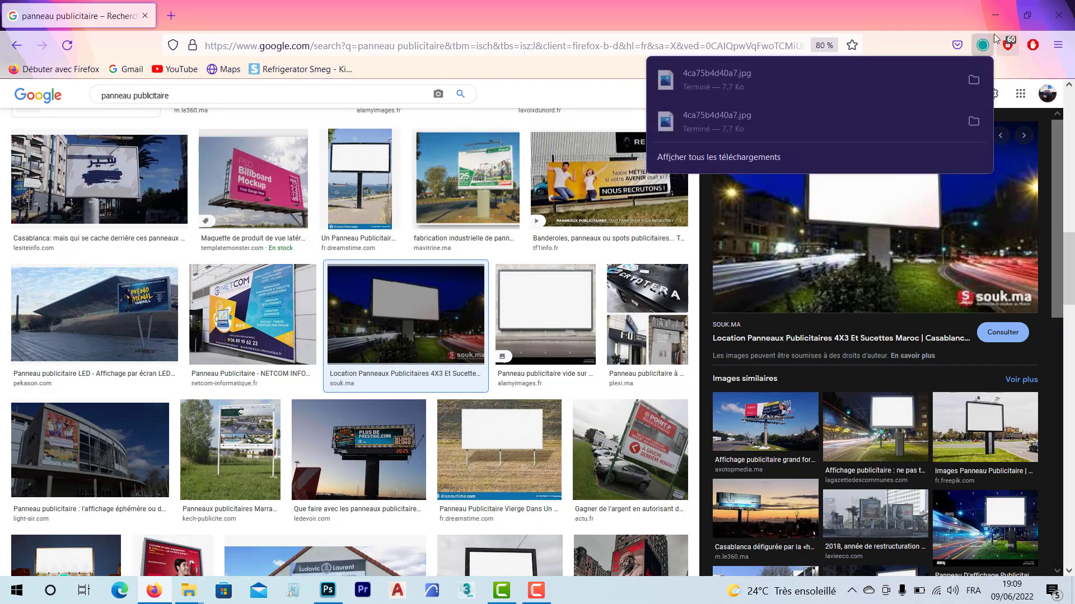
# Go back to the desktop and open the newly saved 4ca75b4d40a7.jpg in Photoshop.
pyautogui.click(993, 17)
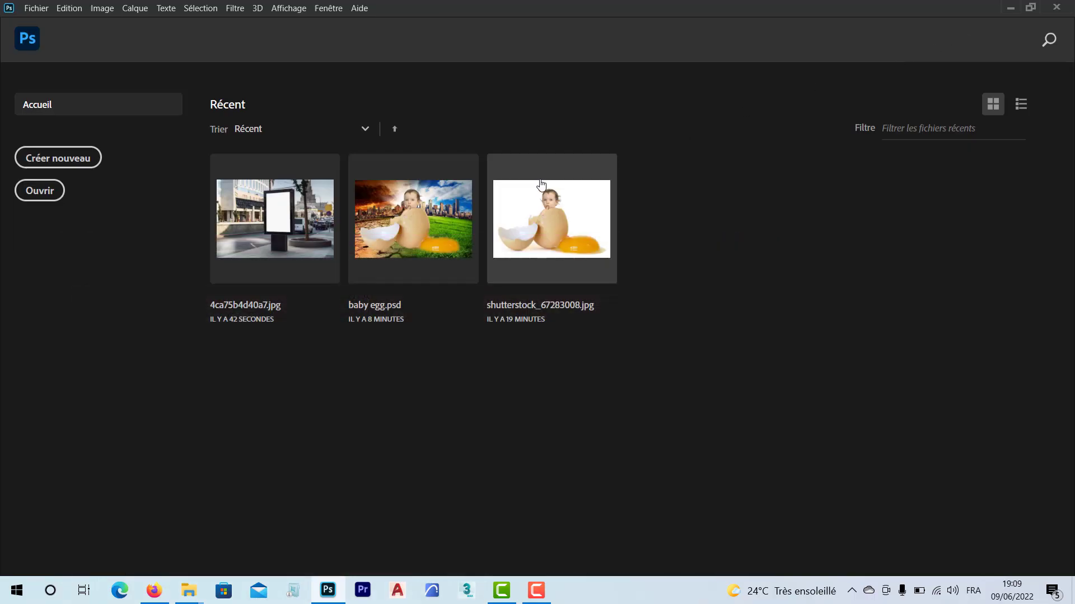
pyautogui.click(1010, 8)
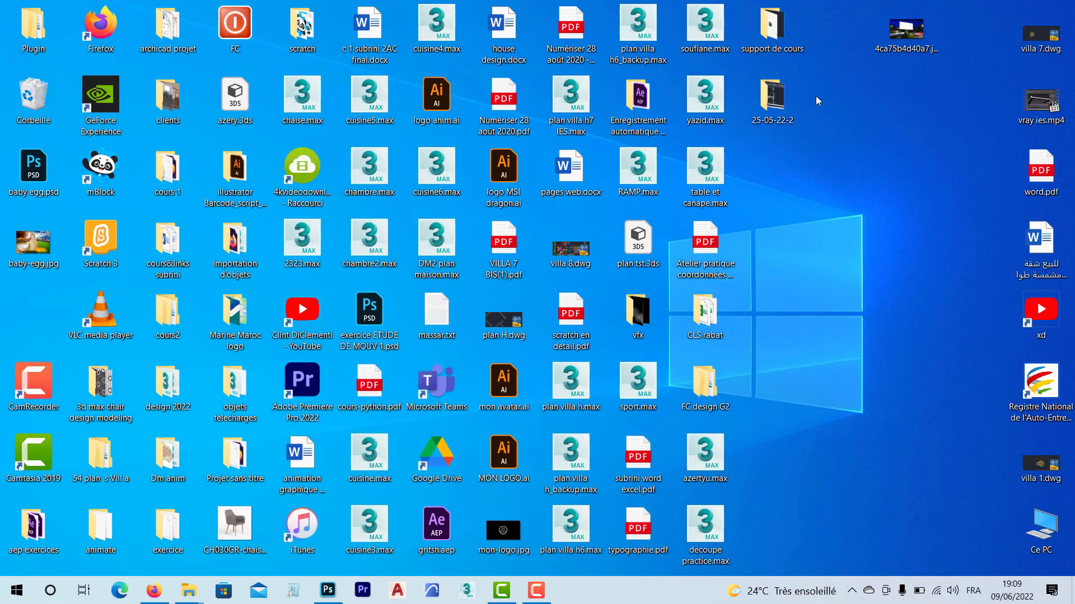
pyautogui.moveTo(898, 38); pyautogui.dragTo(618, 367)
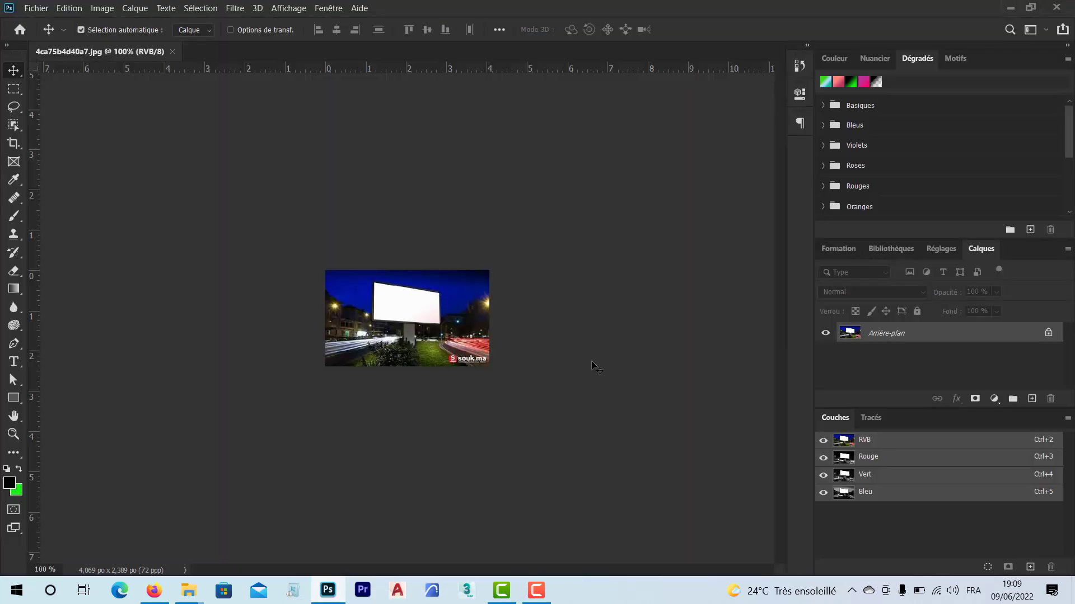
pyautogui.scroll(3, 414, 320)
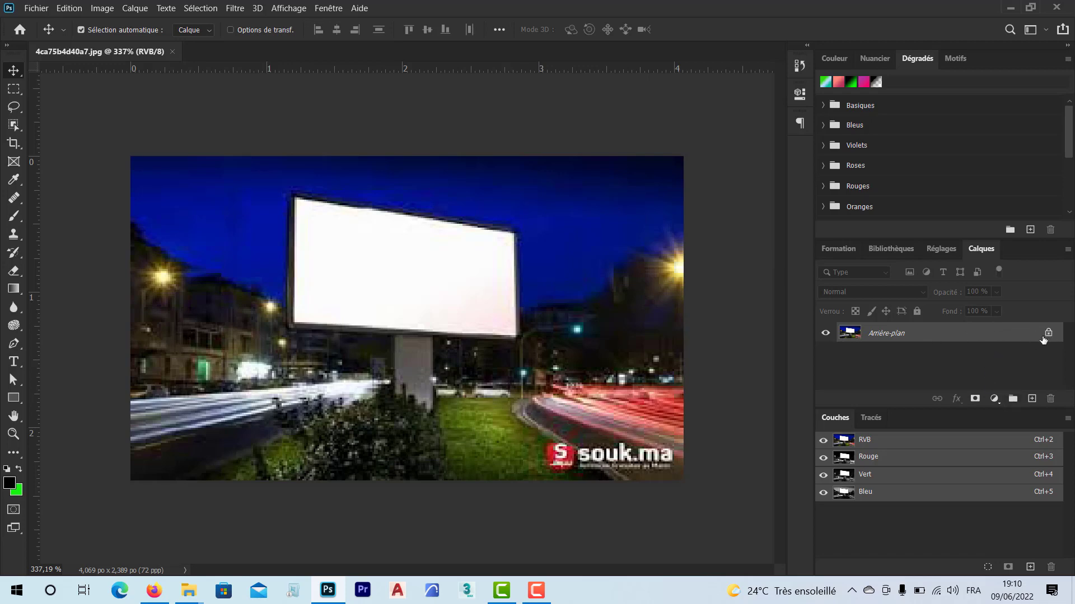
# Place baby-egg.jpg from the desktop as an embedded image in the night billboard document.
pyautogui.click(34, 9)
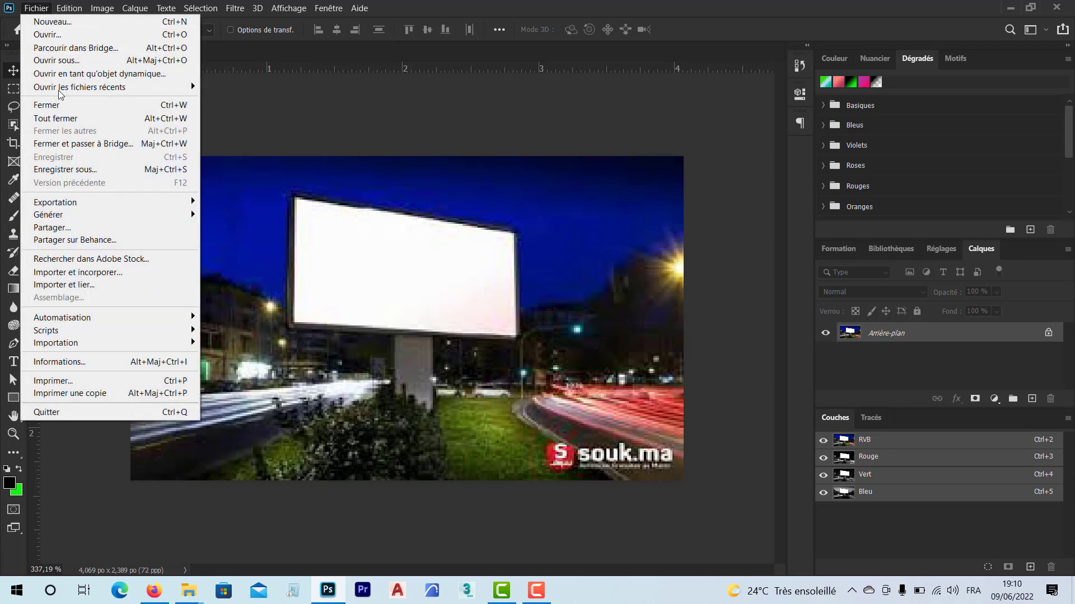
pyautogui.click(134, 272)
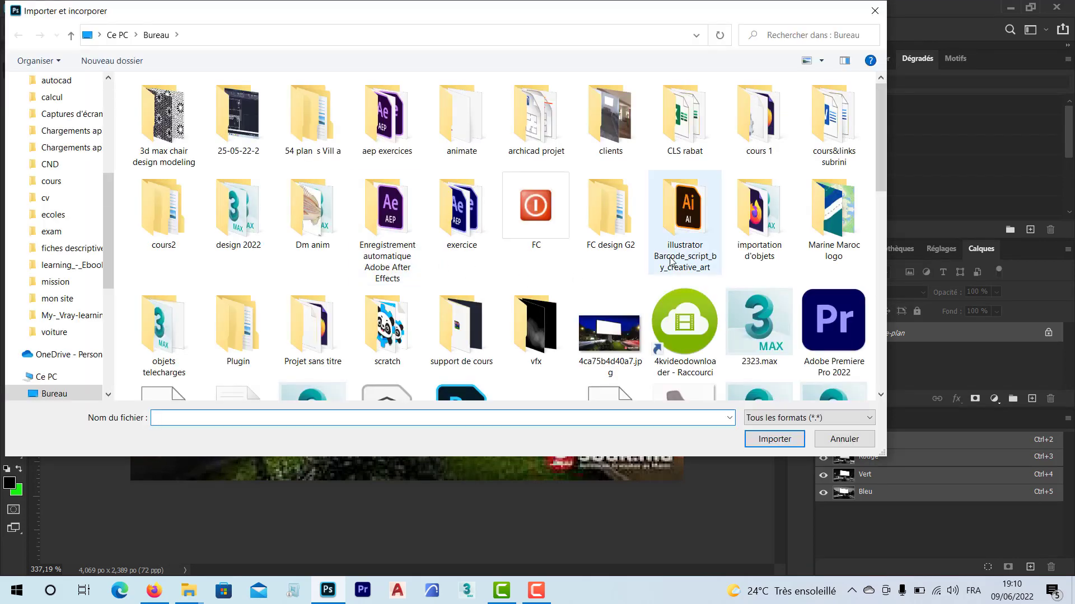
pyautogui.scroll(-3, 672, 261)
pyautogui.scroll(-5, 671, 262)
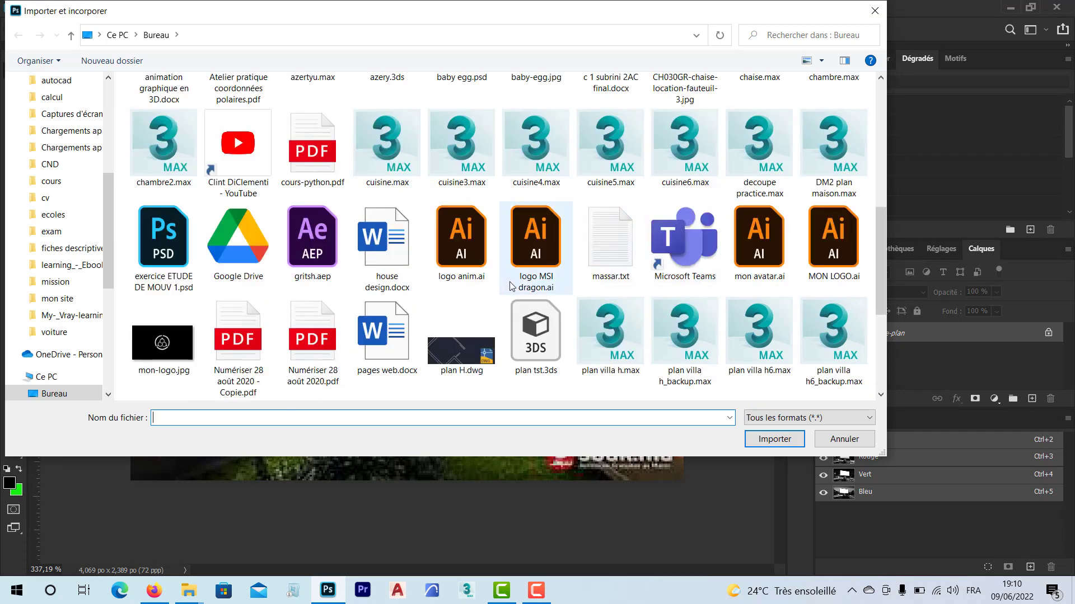
pyautogui.scroll(-3, 510, 282)
pyautogui.scroll(-2, 672, 319)
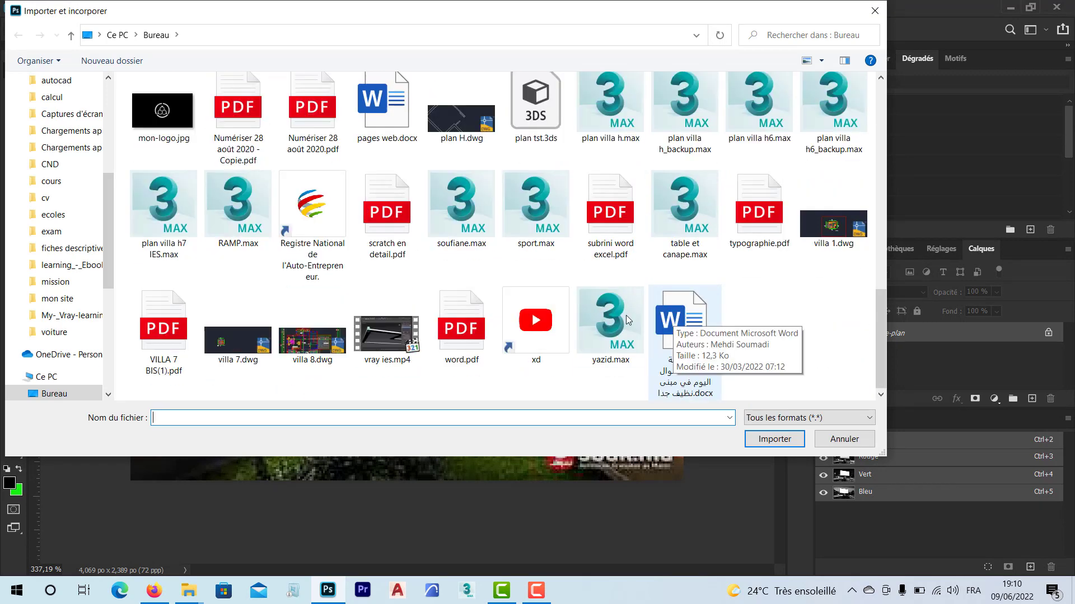
pyautogui.scroll(3, 525, 318)
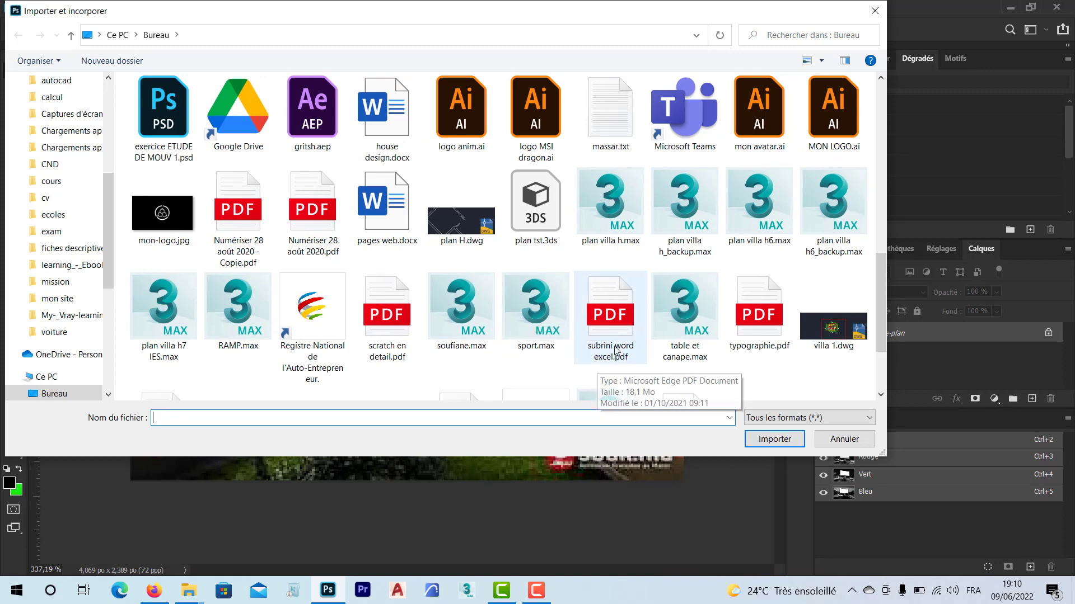
pyautogui.scroll(5, 616, 344)
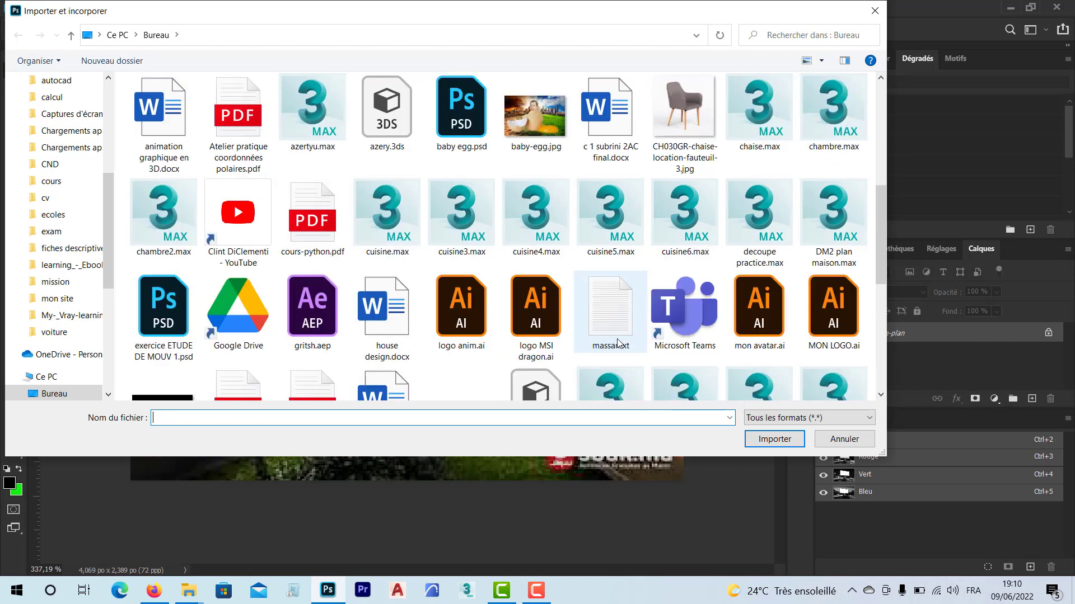
pyautogui.click(535, 115)
pyautogui.click(767, 441)
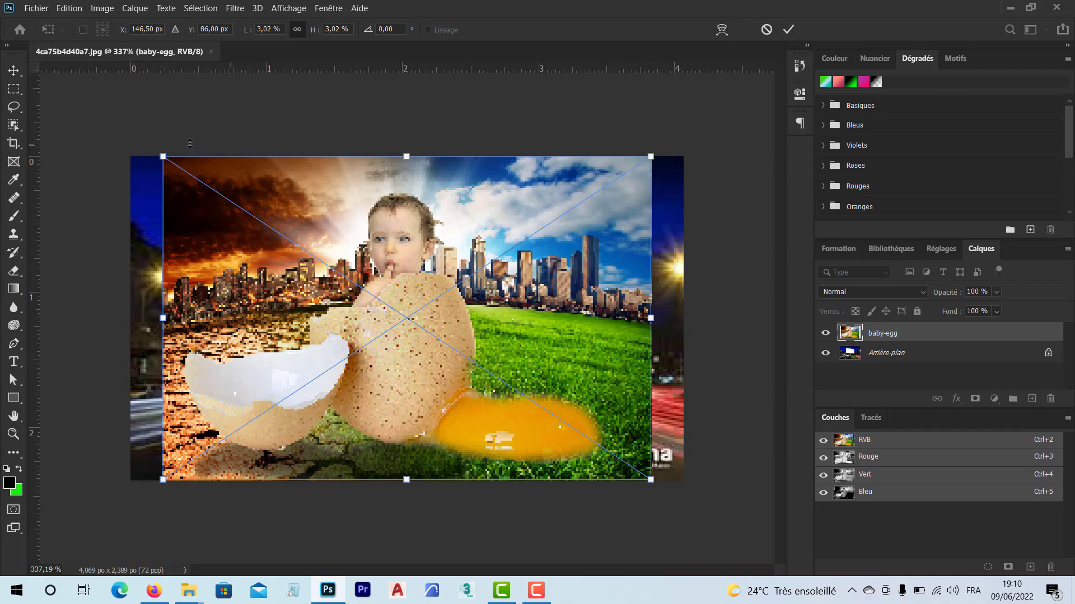
# Distort the placed baby-egg image so its four corners match the corners of the billboard's white panel.
pyautogui.moveTo(164, 157); pyautogui.dragTo(298, 199)
pyautogui.moveTo(651, 159); pyautogui.dragTo(514, 236)
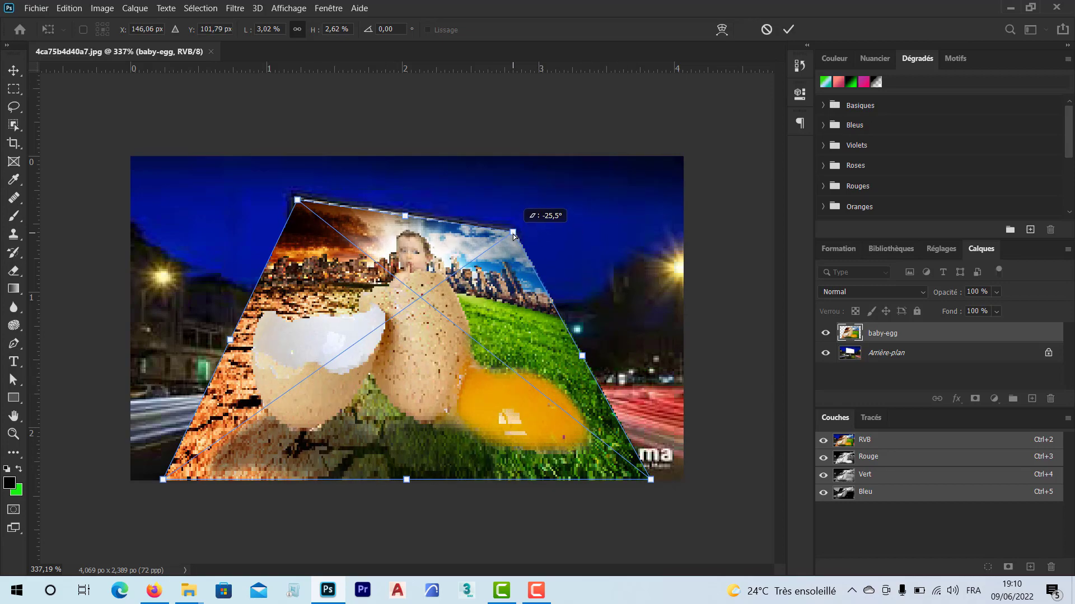
pyautogui.moveTo(650, 479); pyautogui.dragTo(506, 318)
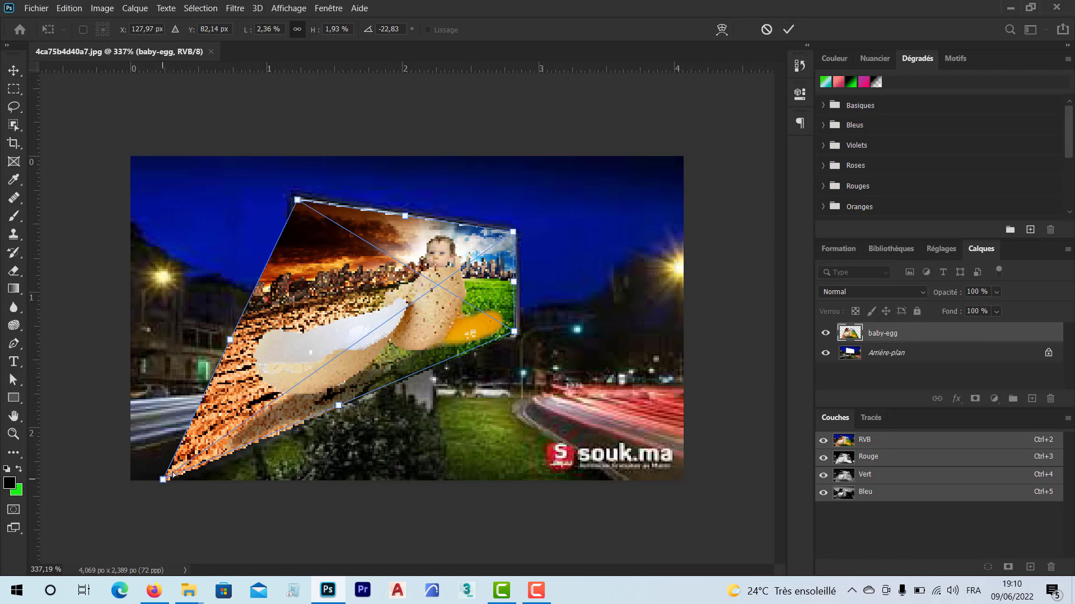
pyautogui.moveTo(173, 474); pyautogui.dragTo(294, 322)
# Fine-tune the upper-left, lower-left and upper-right corners of the distorted baby-egg image against the billboard panel's edges.
pyautogui.scroll(4, 373, 274)
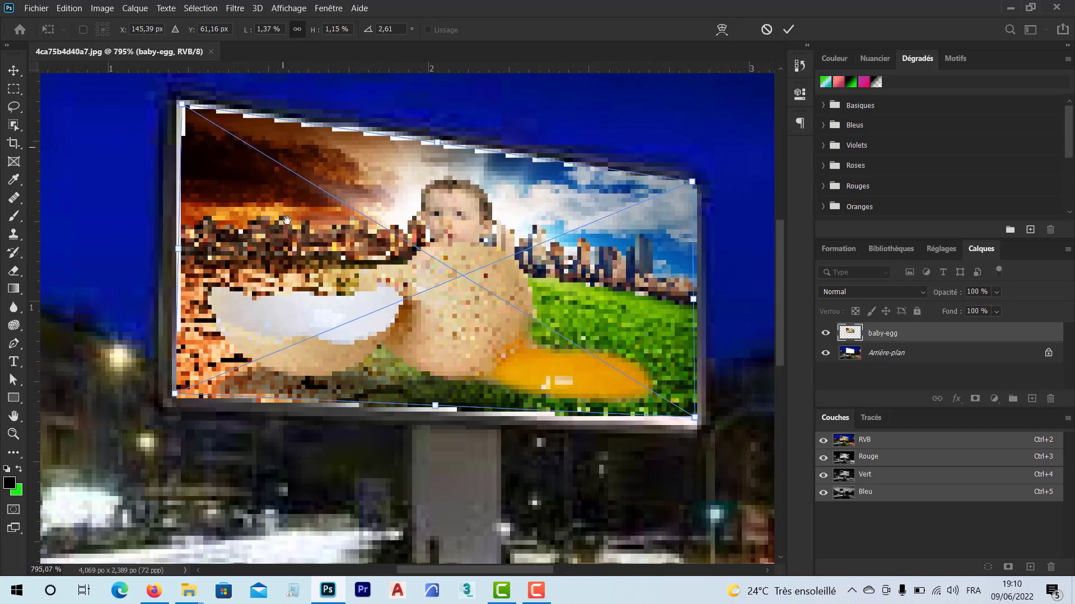
pyautogui.scroll(3, 281, 142)
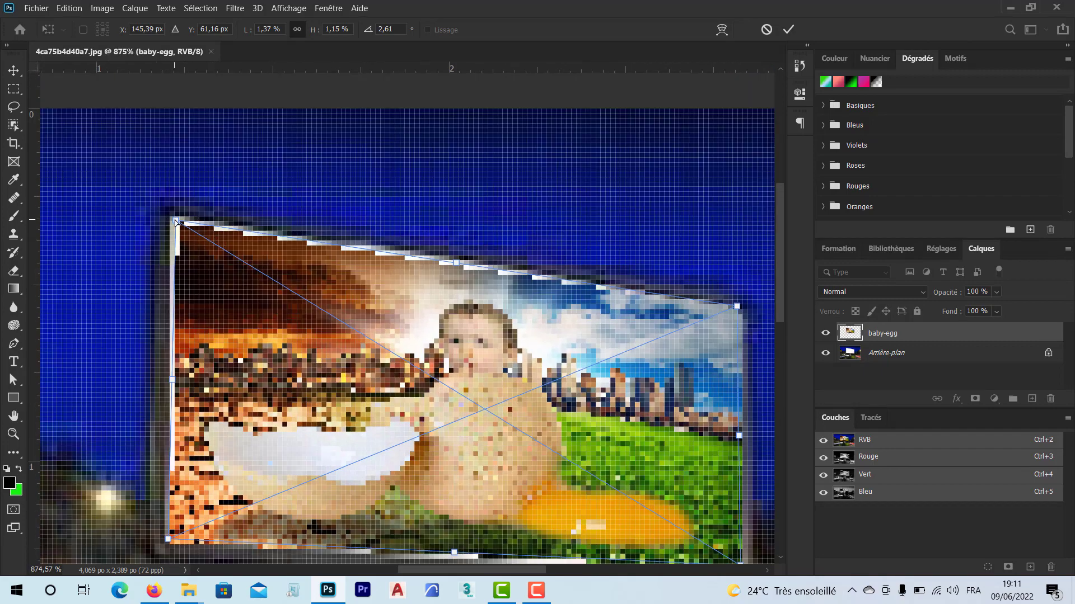
pyautogui.moveTo(175, 221); pyautogui.dragTo(171, 217)
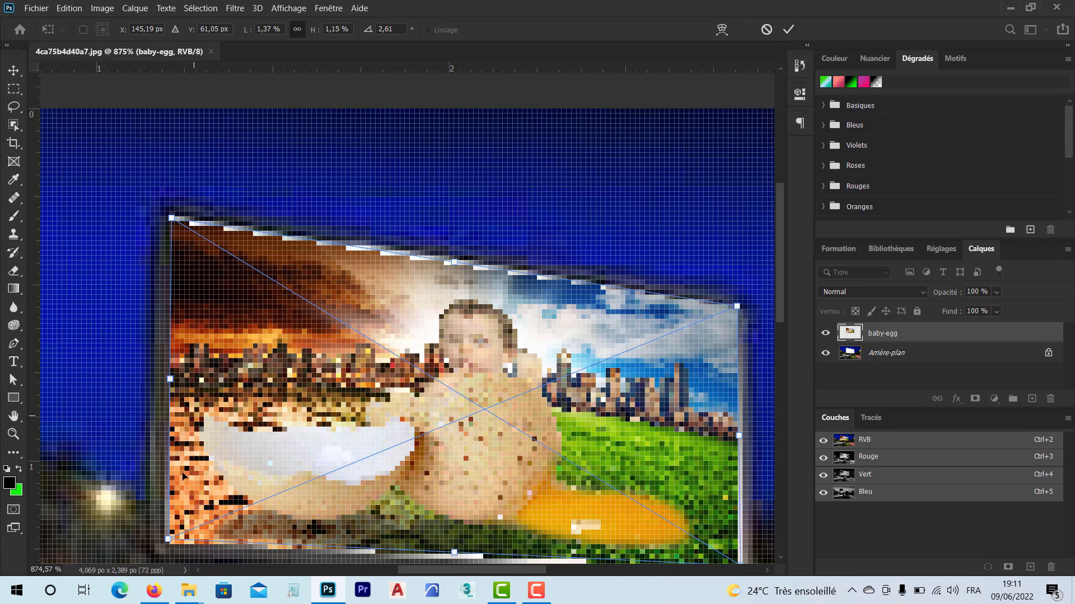
pyautogui.moveTo(169, 540); pyautogui.dragTo(170, 538)
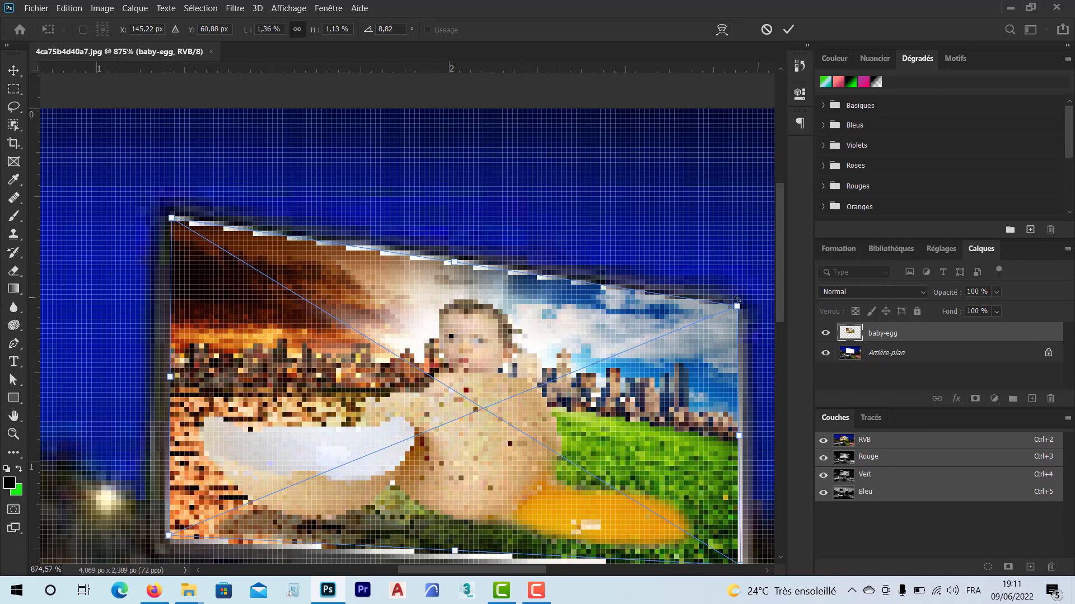
pyautogui.moveTo(739, 309); pyautogui.dragTo(742, 312)
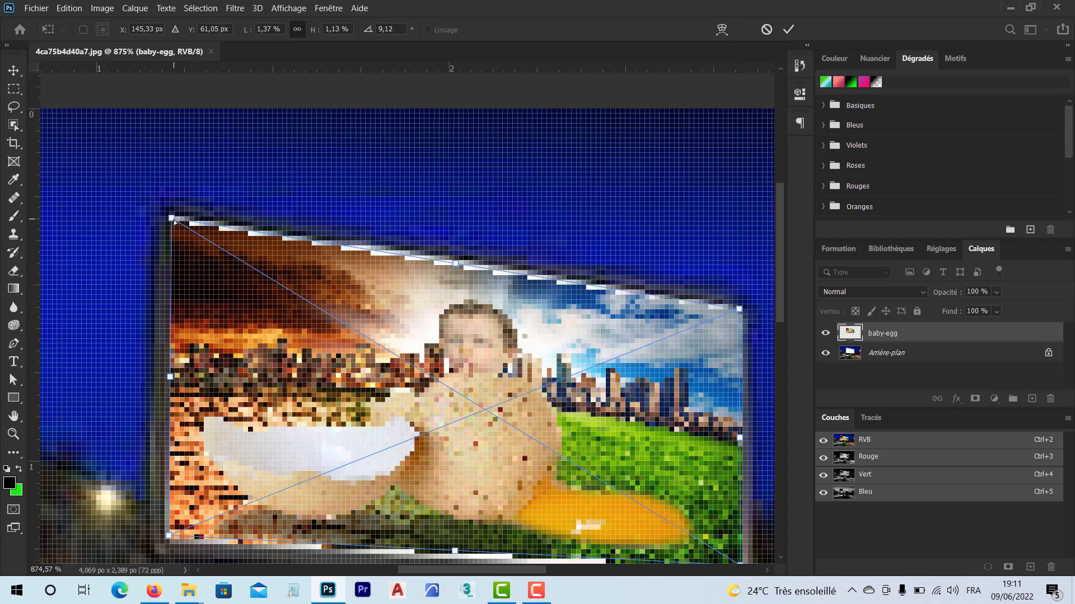
pyautogui.moveTo(174, 220); pyautogui.dragTo(174, 218)
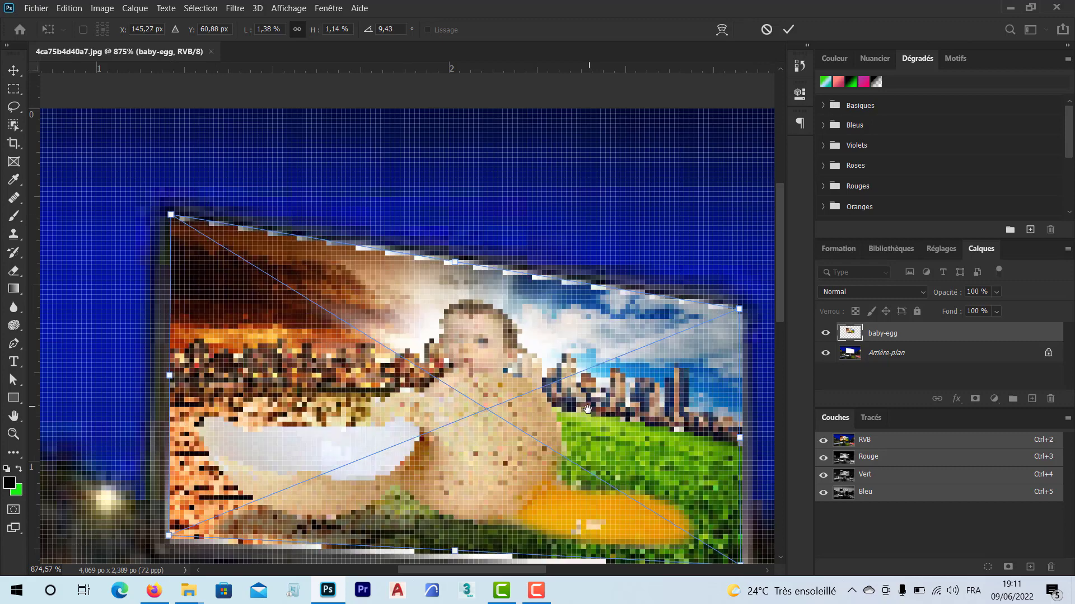
# Extend the baby-egg image's lower corners, readjust its upper corners to cover the remaining white panel edges, and commit the distortion.
pyautogui.moveTo(591, 418); pyautogui.dragTo(507, 307)
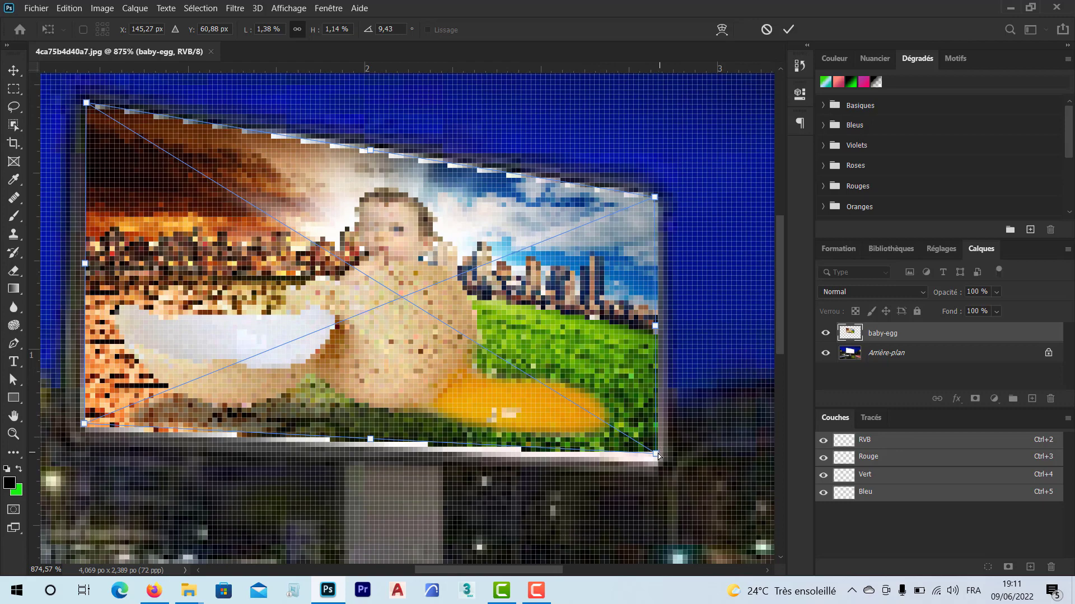
pyautogui.moveTo(658, 456); pyautogui.dragTo(658, 462)
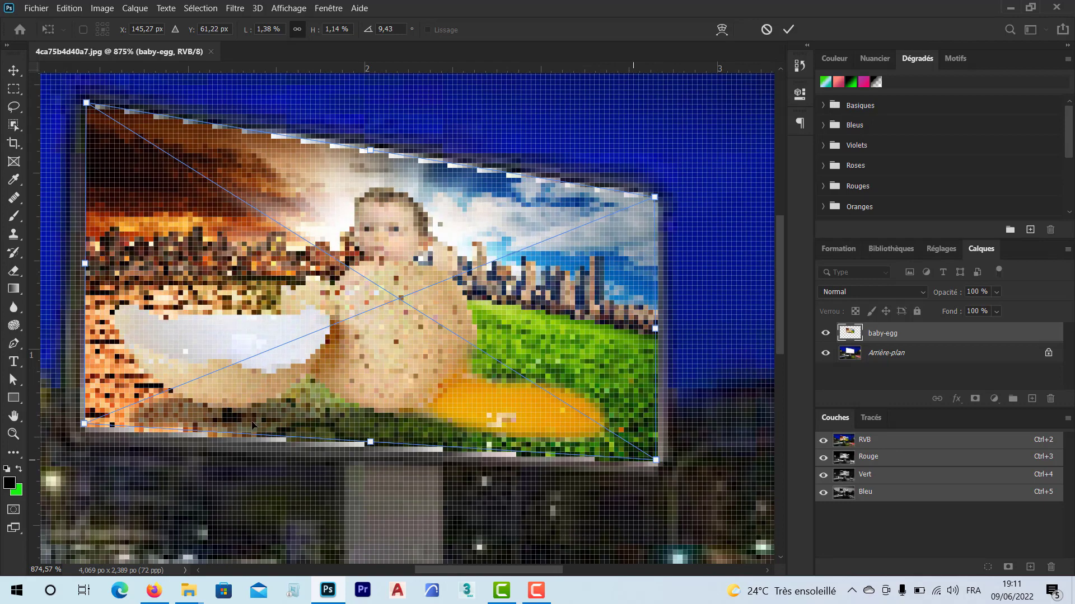
pyautogui.moveTo(86, 426); pyautogui.dragTo(82, 430)
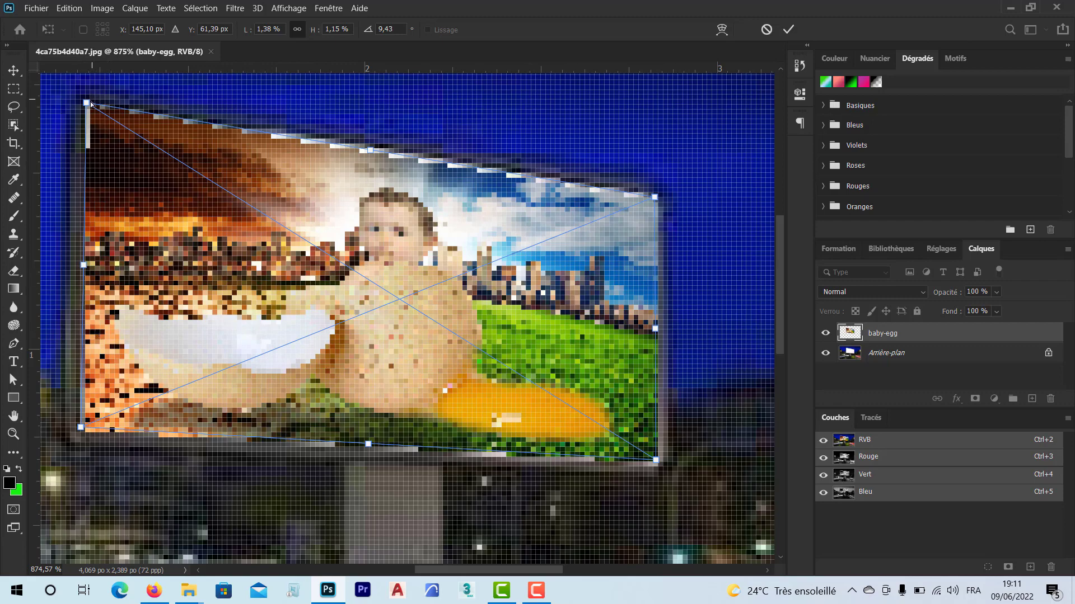
pyautogui.moveTo(88, 104); pyautogui.dragTo(84, 100)
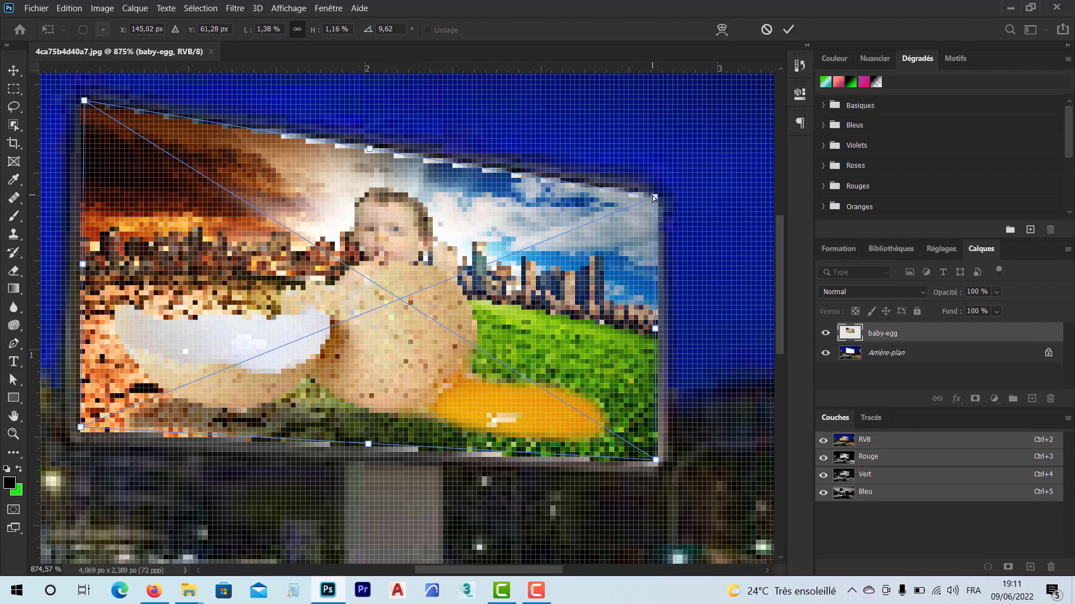
pyautogui.moveTo(655, 197); pyautogui.dragTo(654, 194)
pyautogui.press('Return')
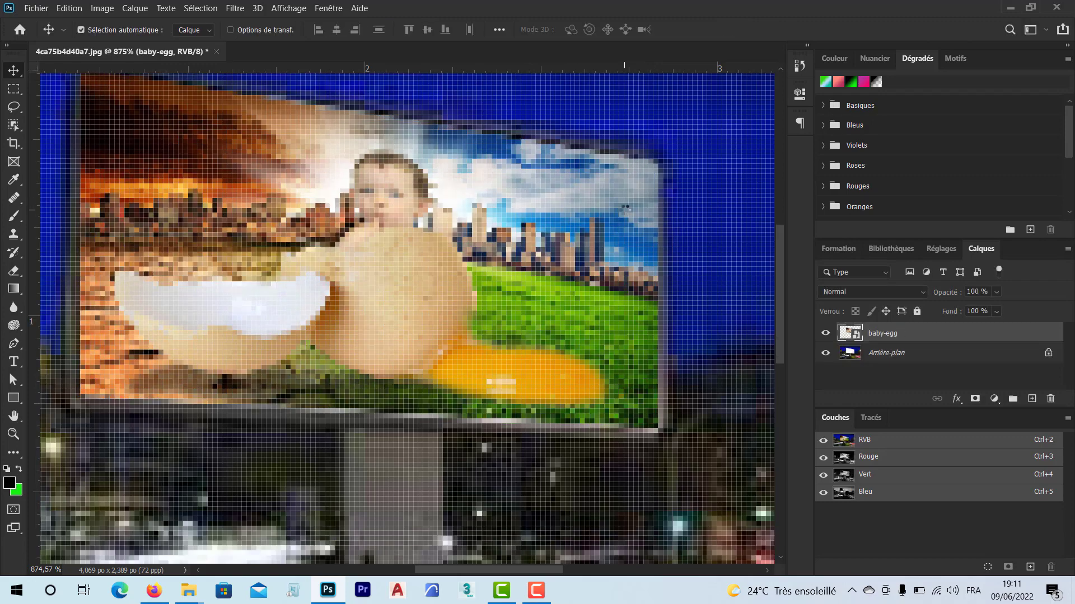
pyautogui.scroll(-3, 626, 211)
pyautogui.scroll(-4, 626, 213)
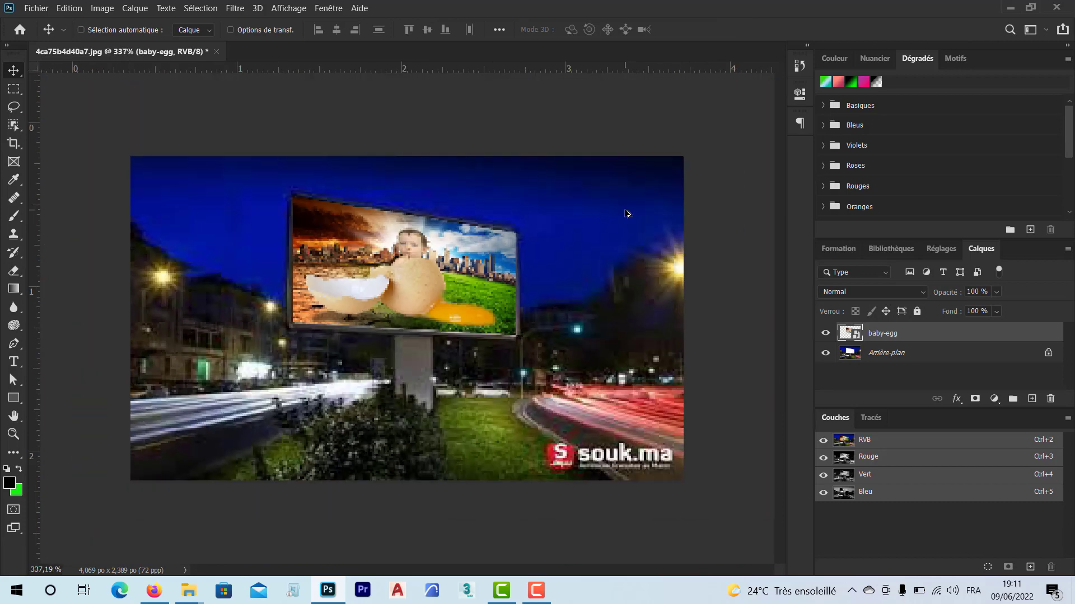
pyautogui.press('ctrl')
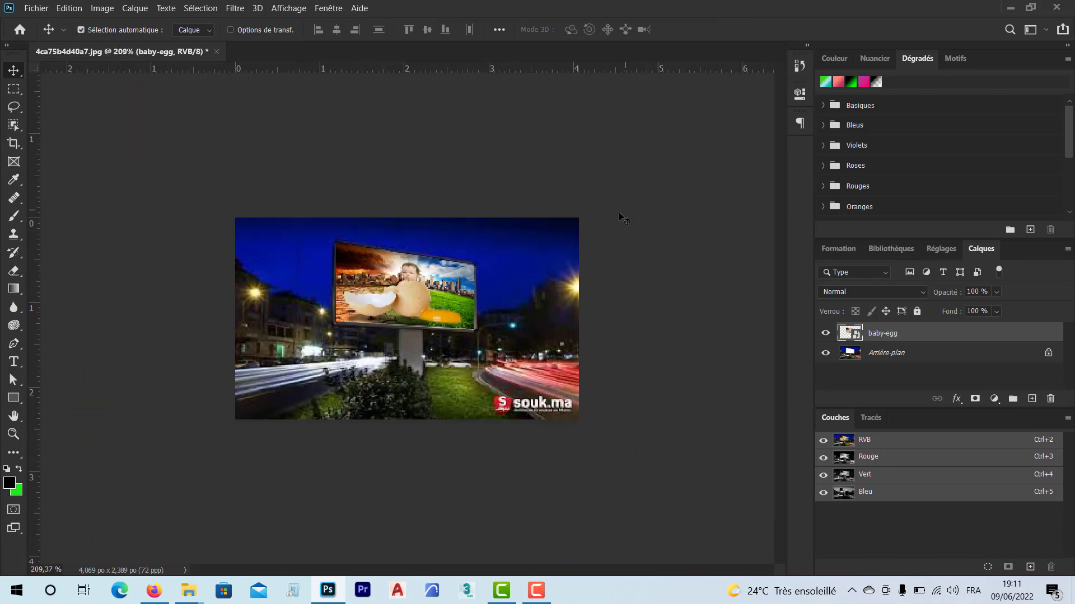